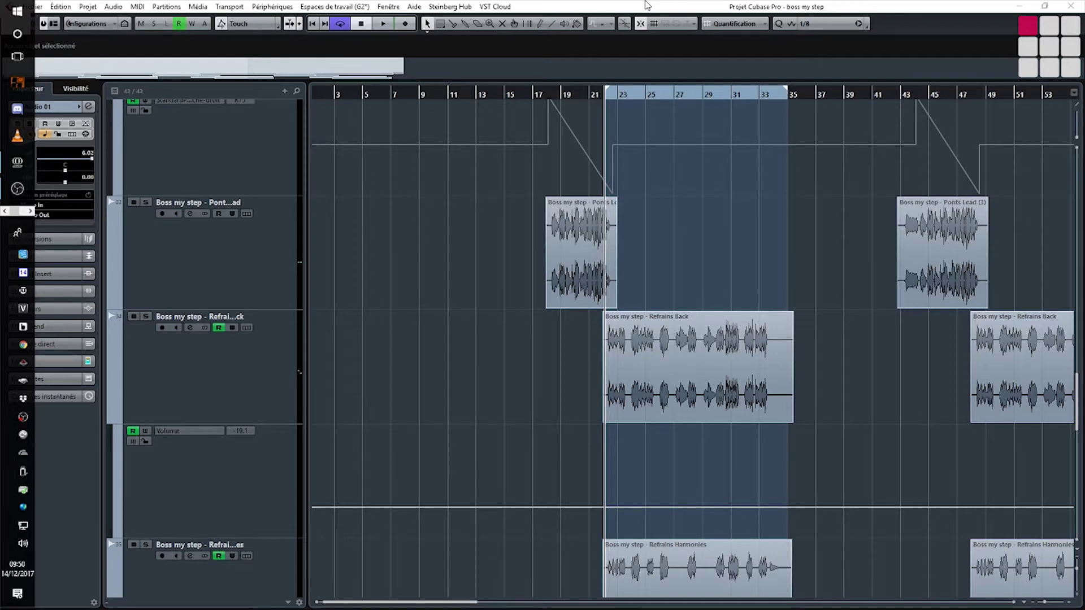
Play the cycle range with only the Refrains Back vocal track soloed, stopping and releasing the solo when done.
key(space)
click(146, 317)
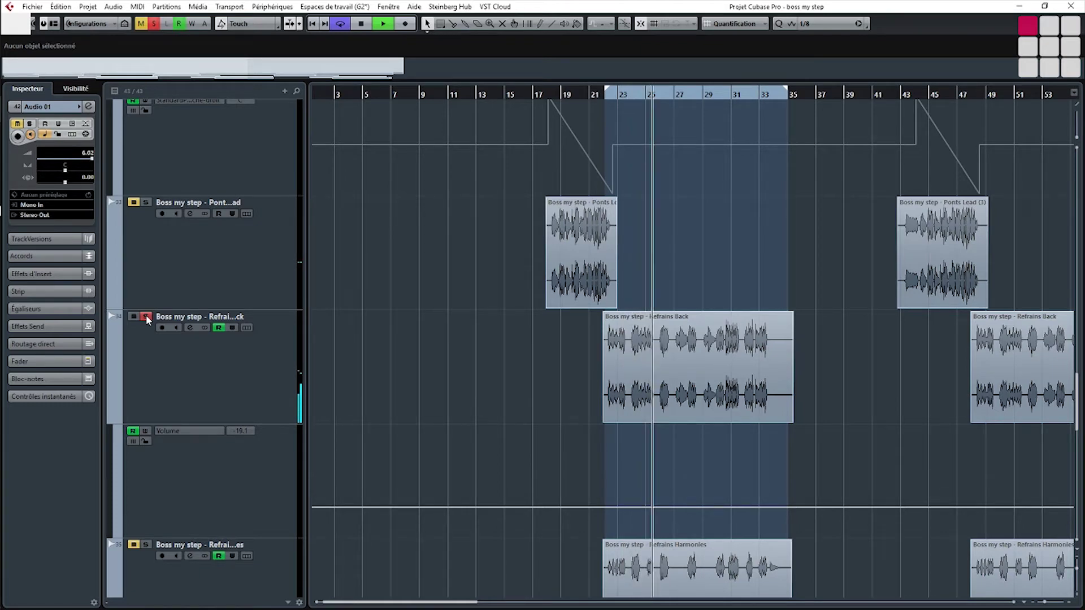
key(space)
click(146, 318)
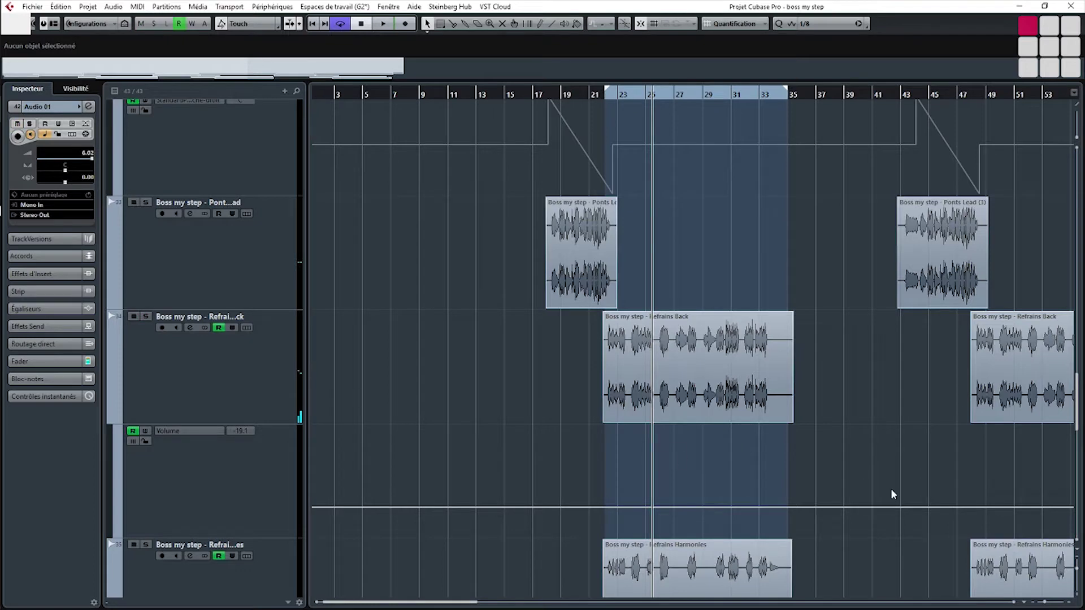
Audition the Refrains Harmonies vocal track on its own, releasing its solo and stopping playback when done.
scroll(148, 307, down, 4)
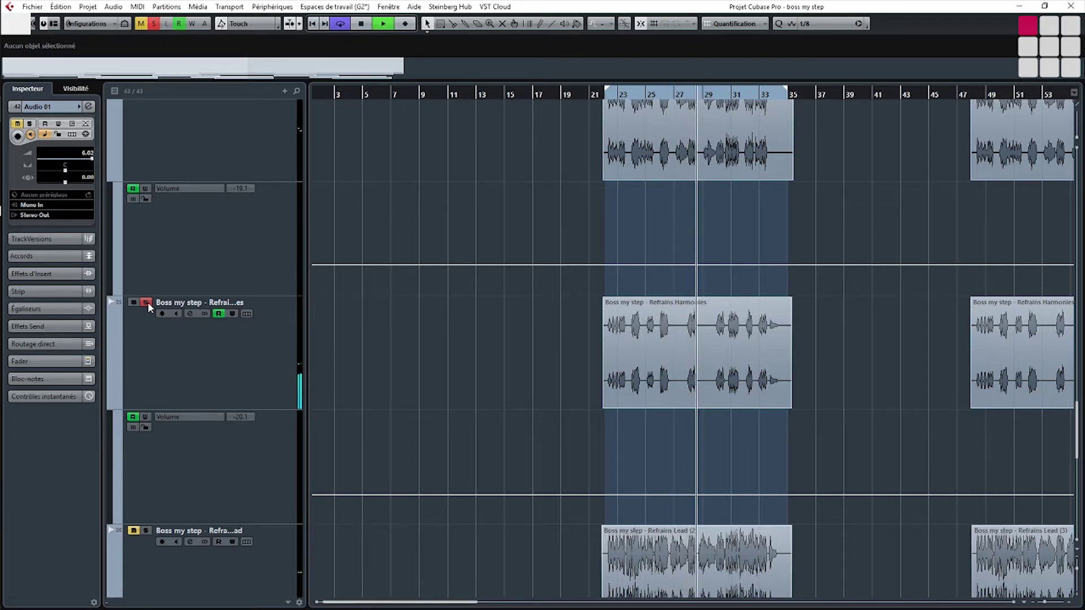
click(146, 303)
key(space)
Audition the soloed Refrains Lead track from the start of the cycle range, and replay the range with all tracks.
scroll(156, 334, down, 4)
click(146, 328)
click(605, 95)
key(space)
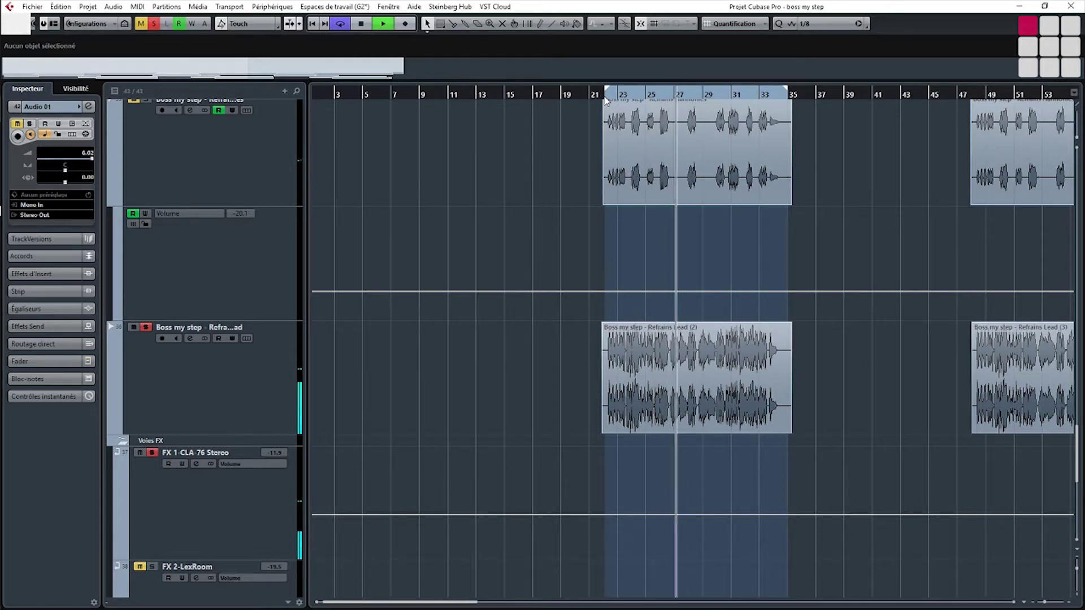
click(146, 328)
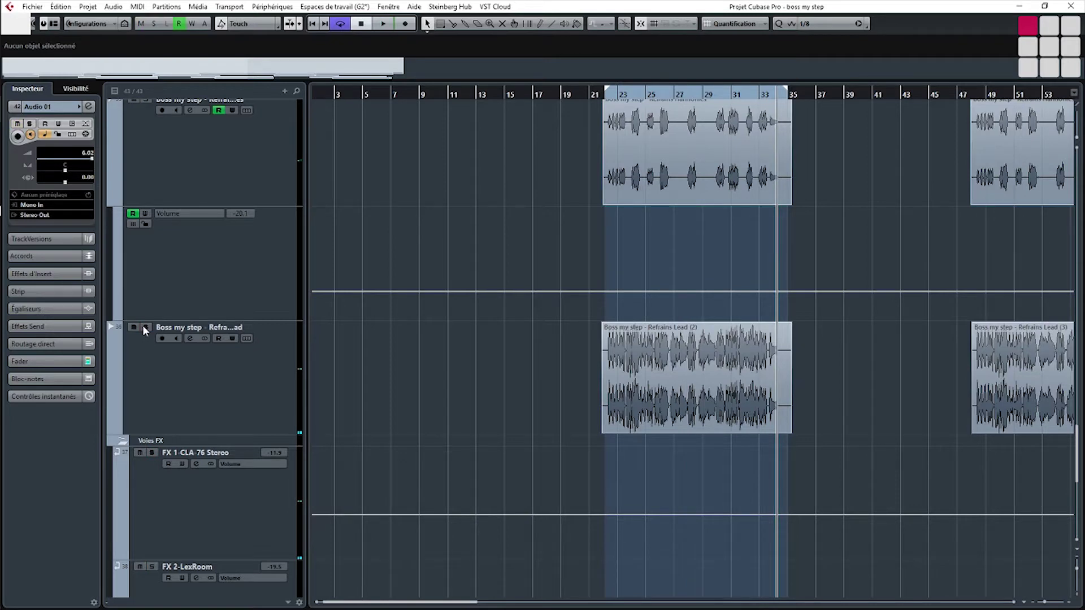
click(602, 96)
key(space)
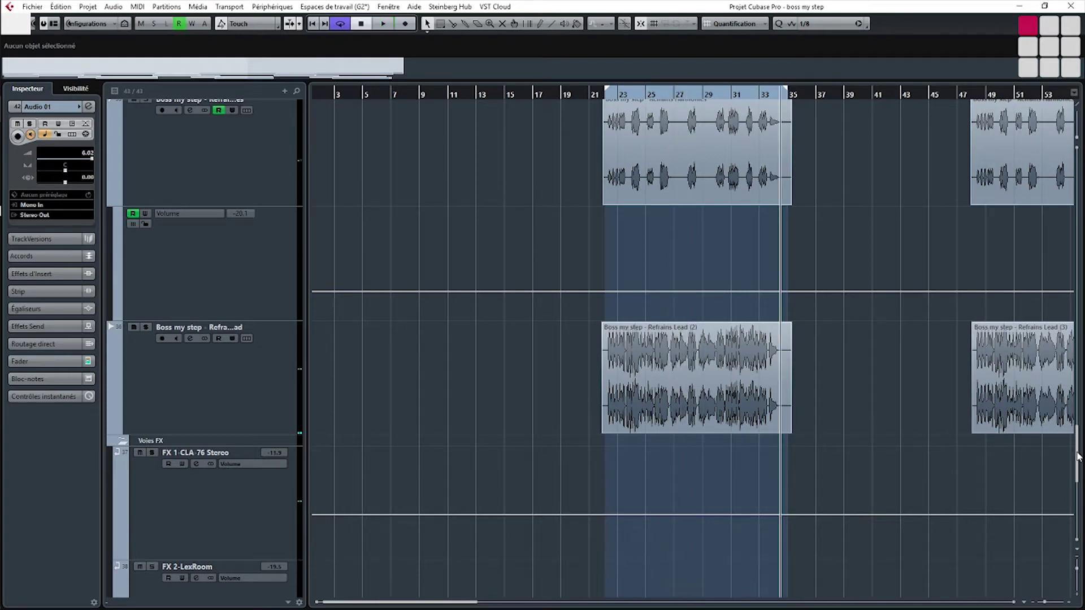
Insert Audified's U73b Compressor in the second insert slot of the Refrains Lead channel.
drag(1077, 453, 1078, 456)
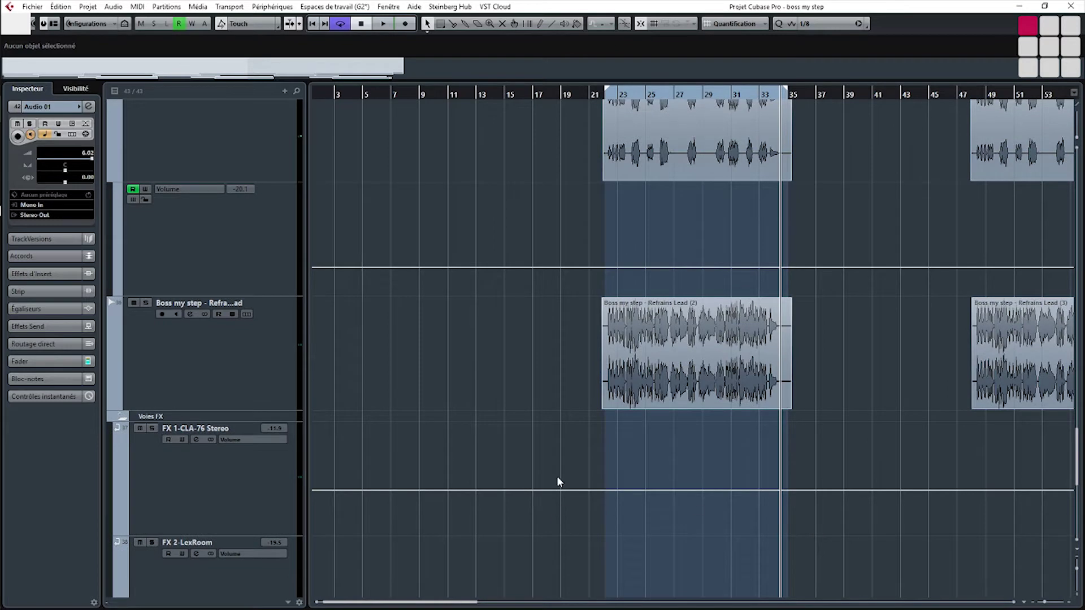
click(189, 314)
click(452, 180)
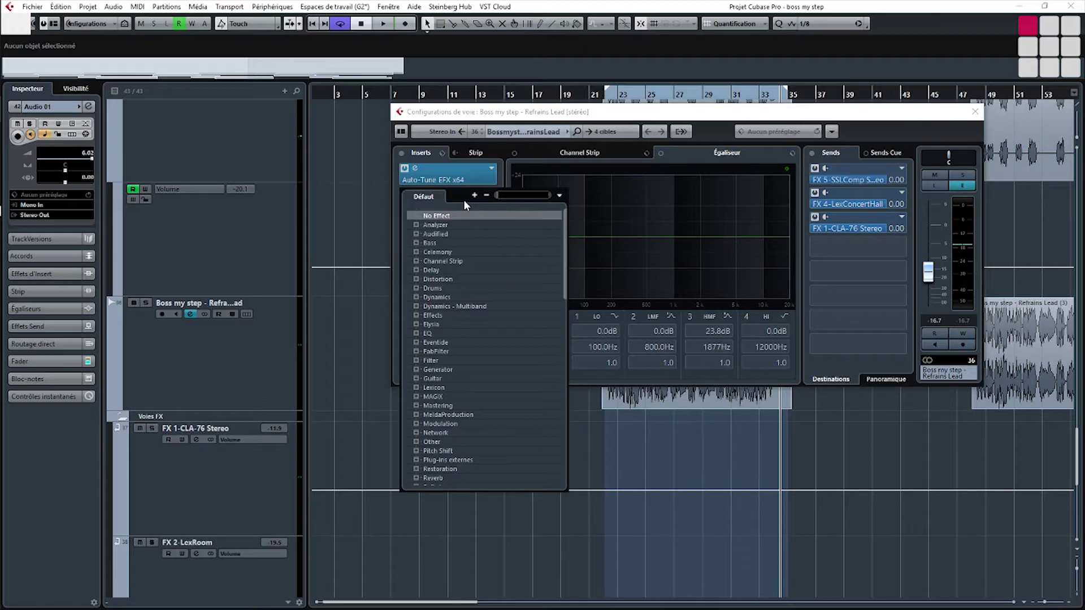
text(u78)
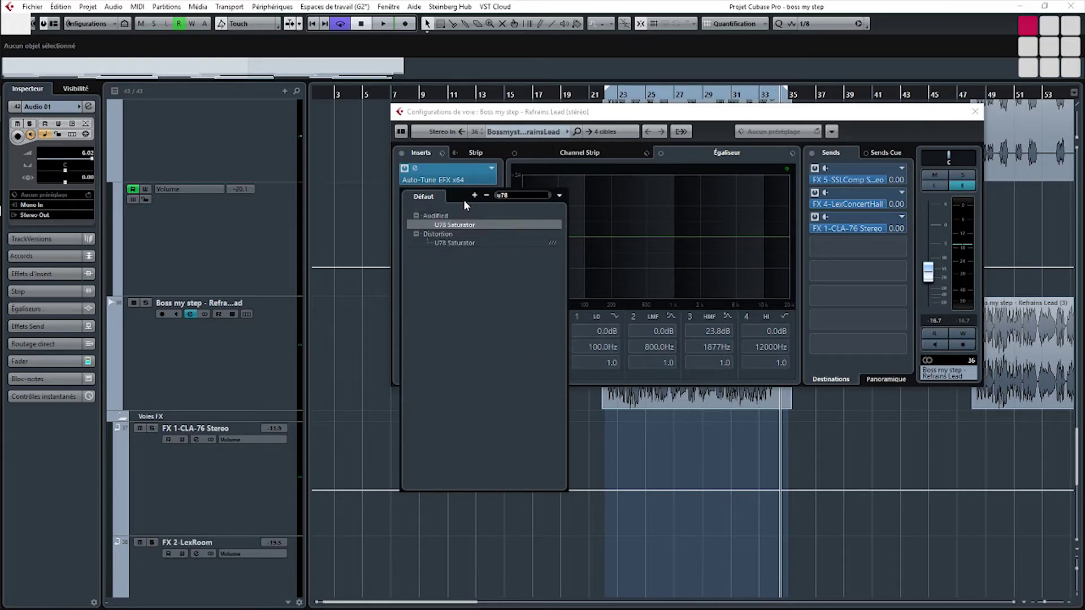
key(BackSpace)
text(3)
click(476, 251)
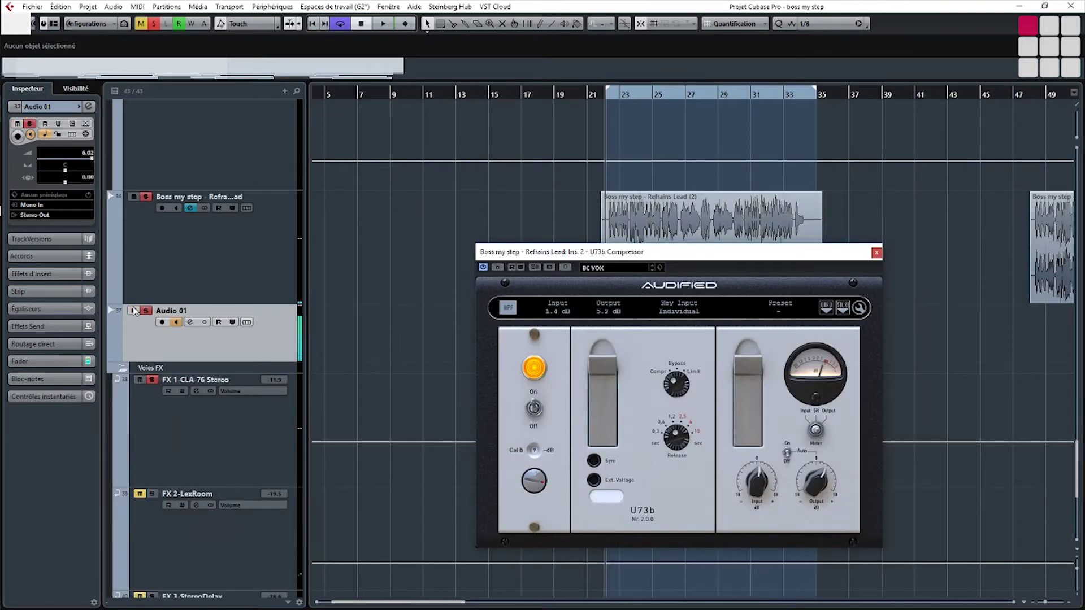
Raise the U73b compressor's input gain to 9.5 dB while the lead vocal plays, and unmute the Audio 01 track.
key(space)
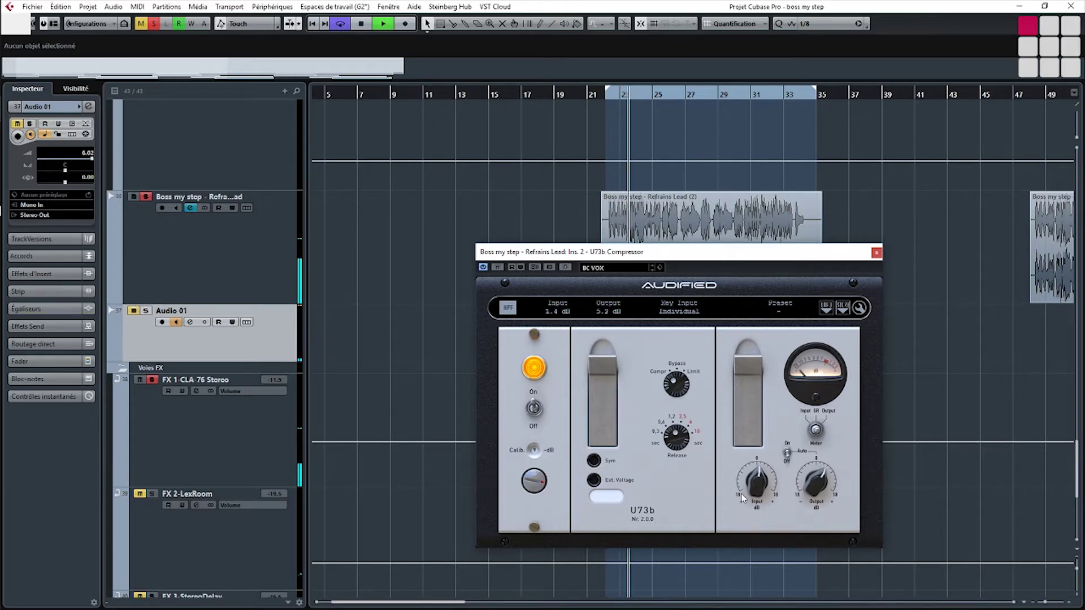
drag(758, 478, 761, 460)
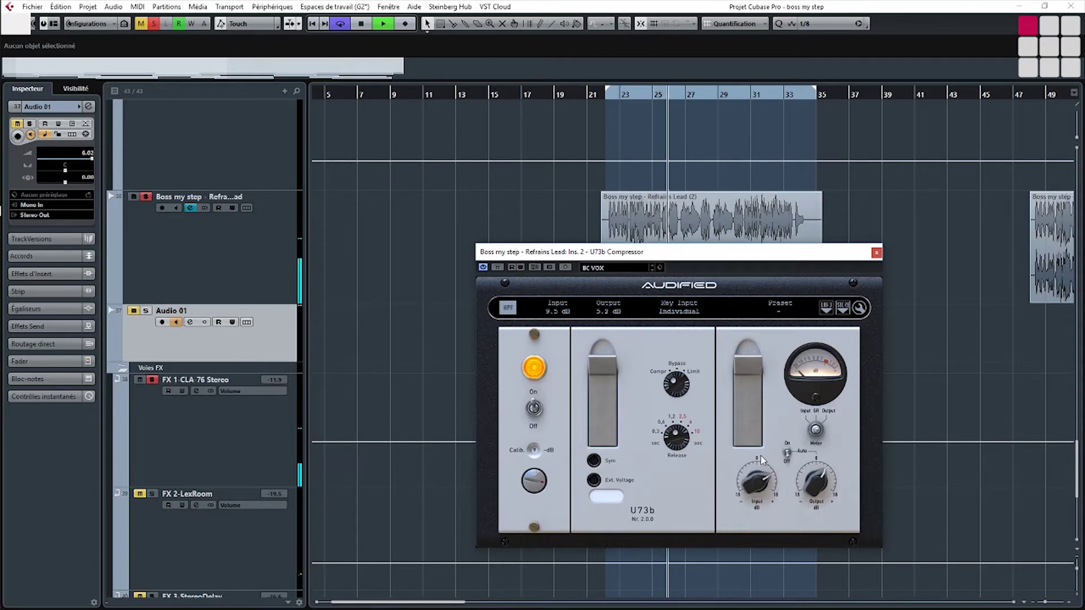
key(space)
click(137, 312)
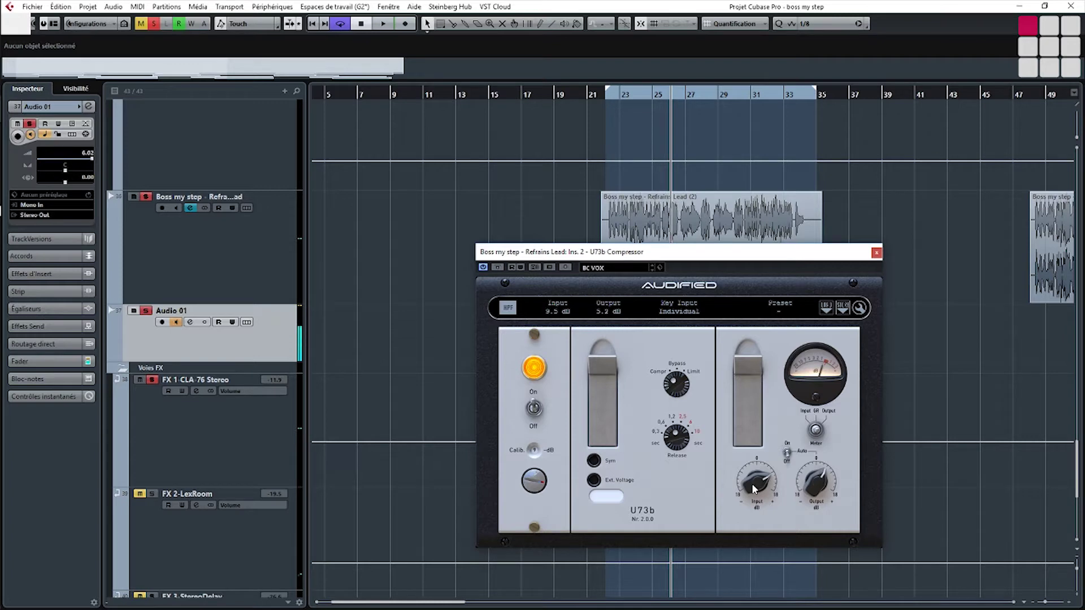
During playback, set the U73b input to 3.5 dB and output to 8.4 dB, and compare the vocal with the compressor bypassed.
key(space)
key(s)
key(m)
drag(755, 490, 819, 478)
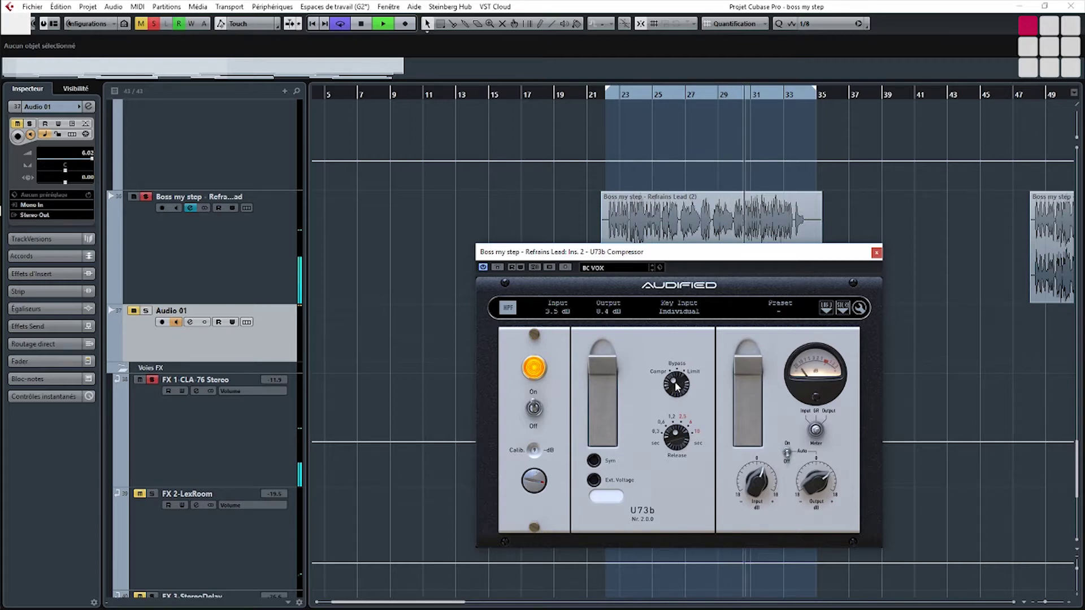
click(483, 266)
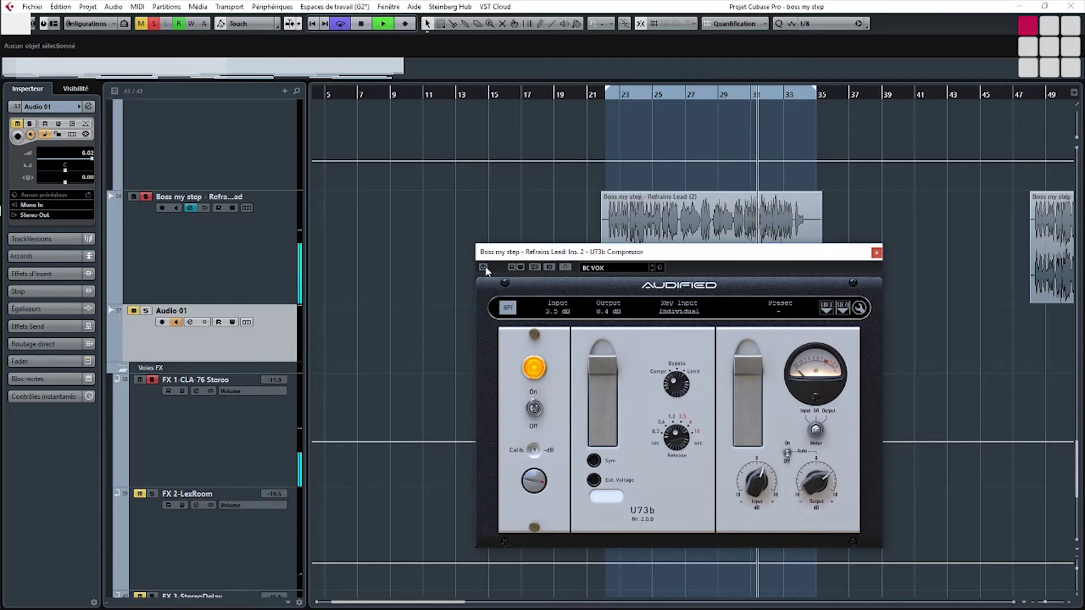
click(484, 267)
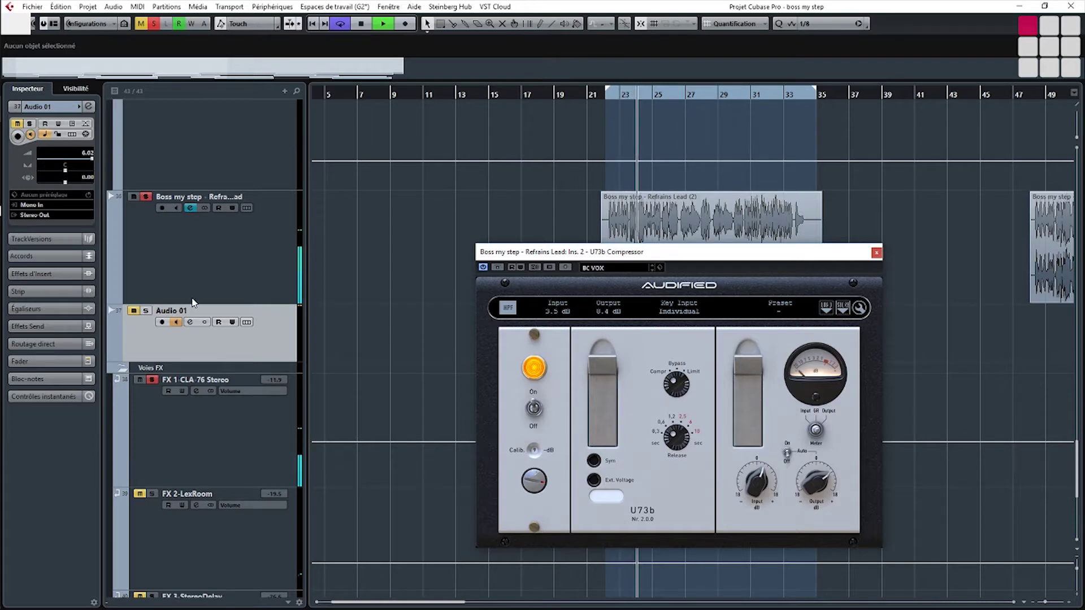
Unmute the Audio 01 track and adjust the U73b compressor's release time while the vocal plays.
click(133, 311)
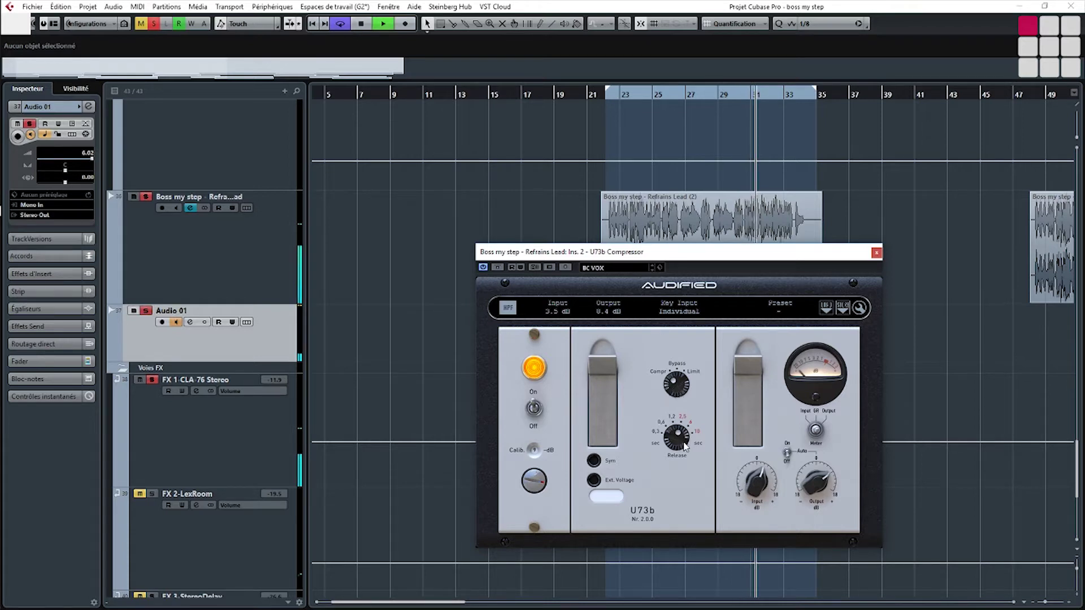
drag(685, 448, 688, 431)
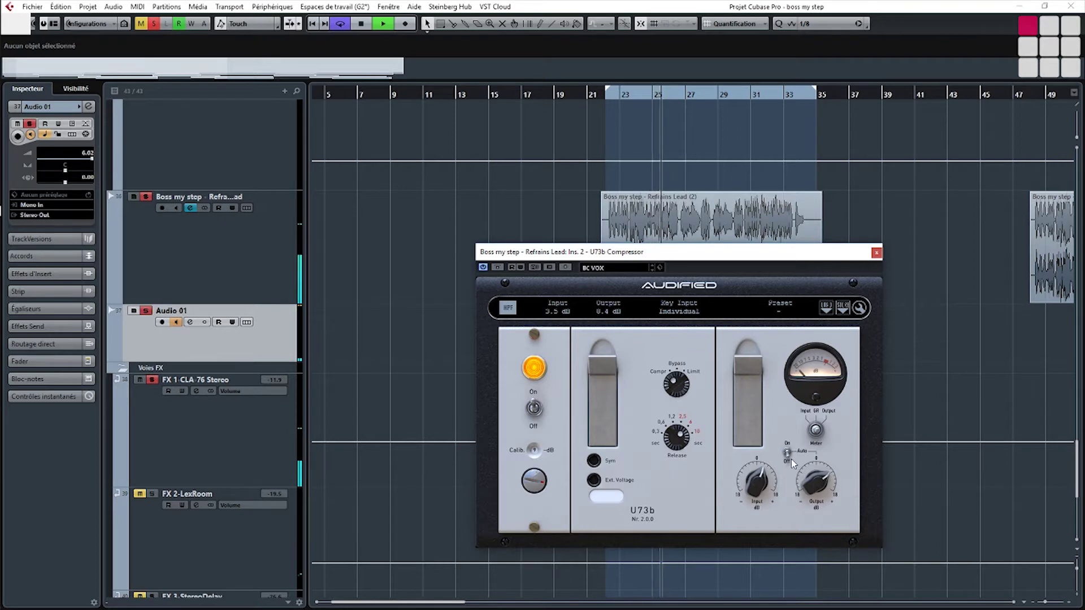
key(space)
Load the BT LdVocal preset in the U73b compressor and listen to it on the lead vocal.
click(628, 269)
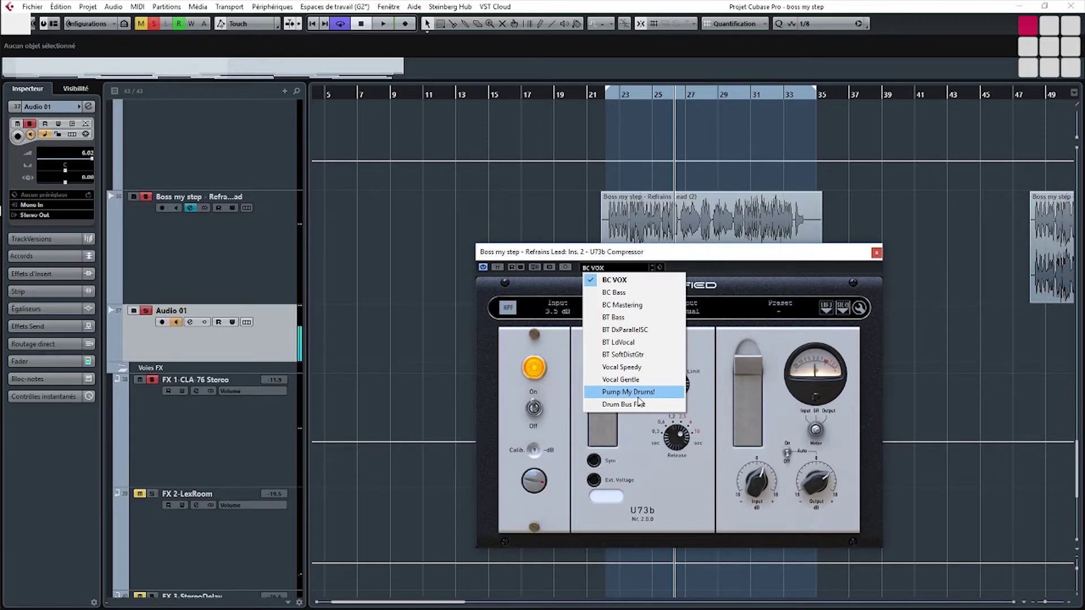
click(640, 346)
key(space)
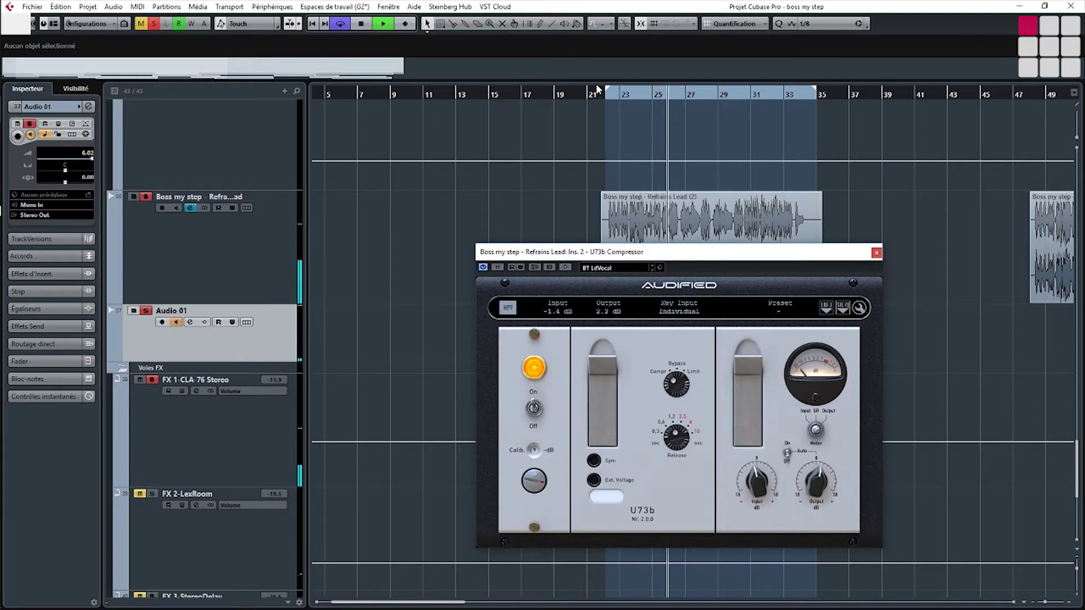
key(space)
Try the Vocal Speedy and Vocal Gentle presets of the U73b compressor on the playing lead vocal.
click(633, 268)
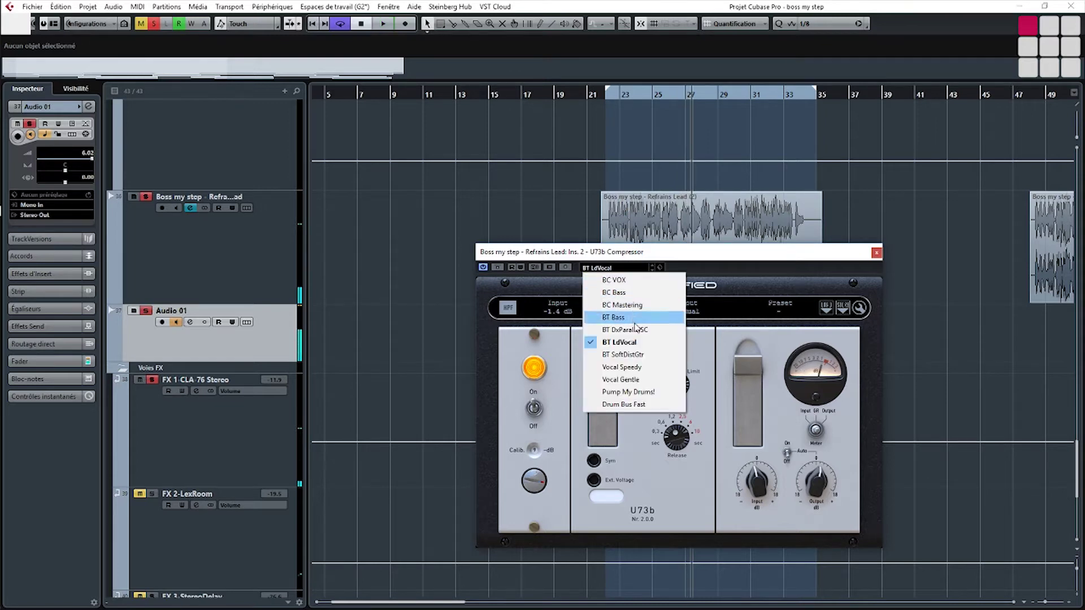
click(642, 368)
key(space)
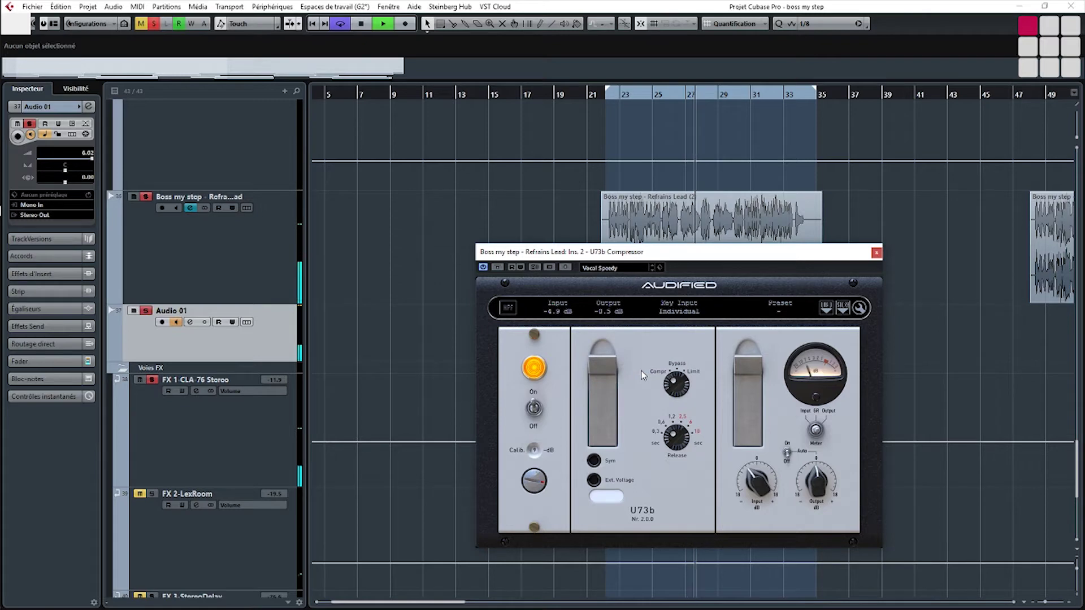
click(652, 270)
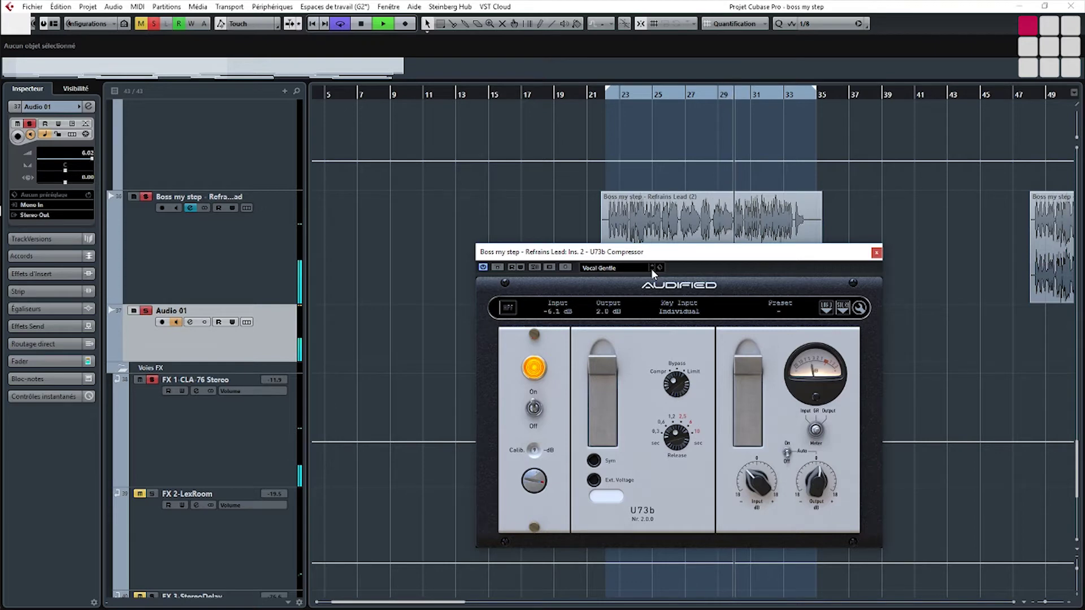
key(space)
Load the BC VOX preset in the U73b compressor.
click(651, 269)
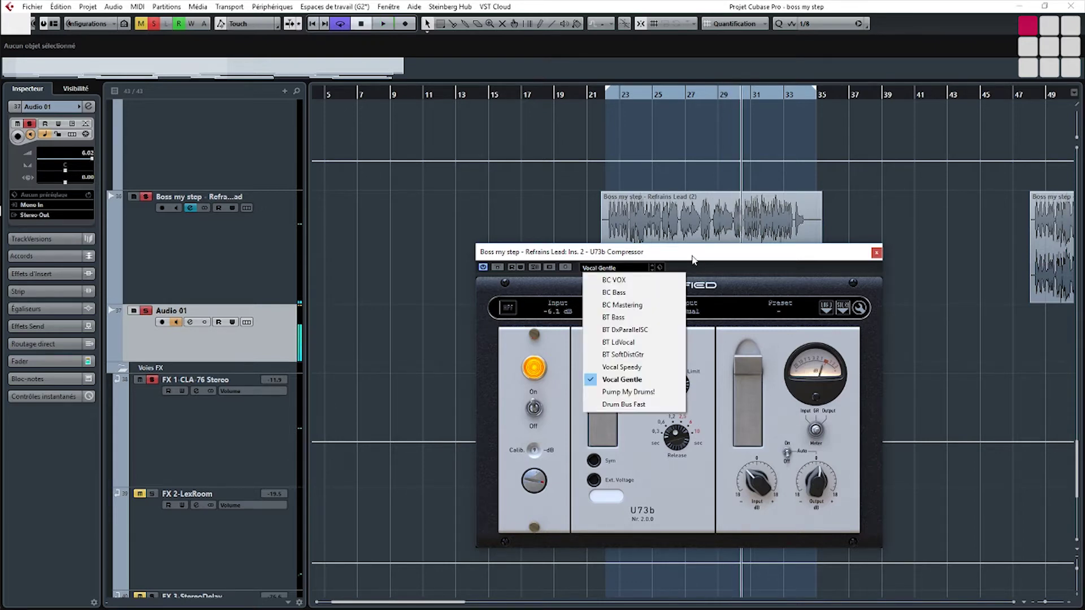
click(694, 260)
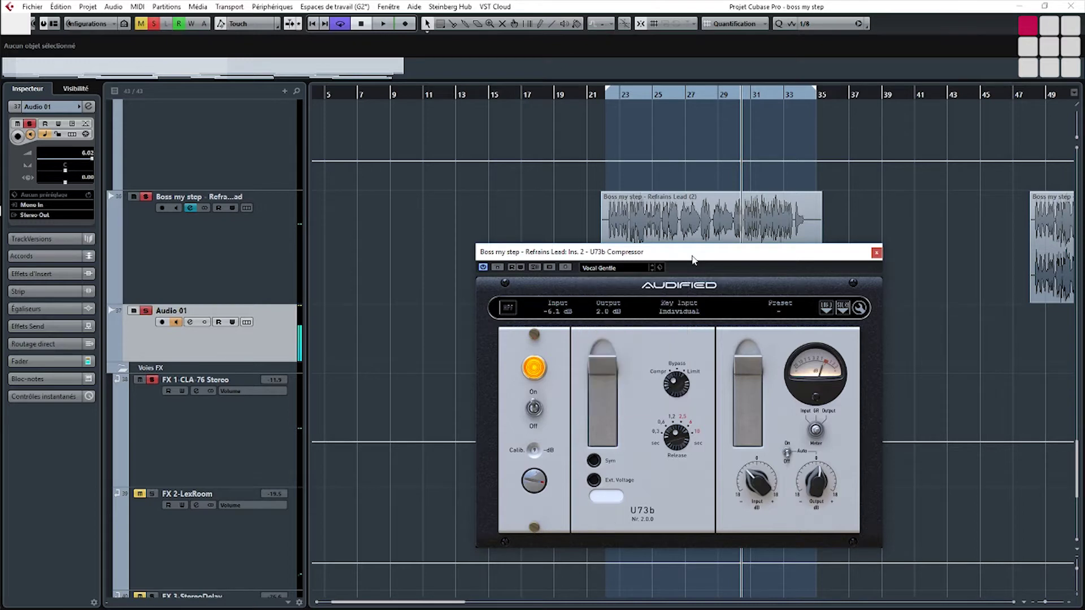
click(633, 269)
click(611, 278)
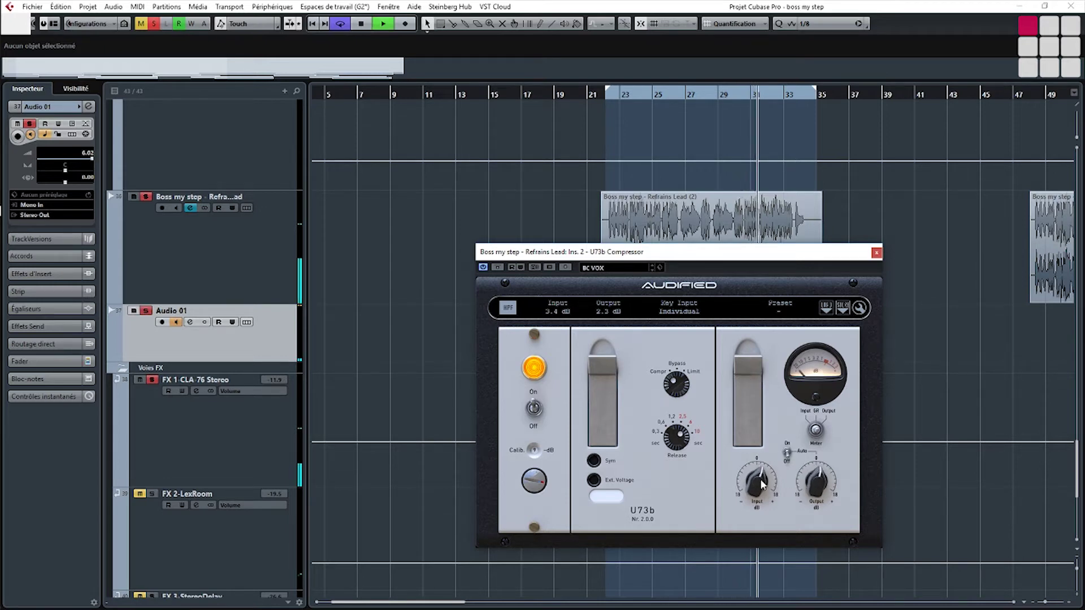
Set the U73b input to 2.5 dB and output to 4.1 dB, switch its HPF off, and replay the cycle range from its start.
drag(761, 483, 816, 482)
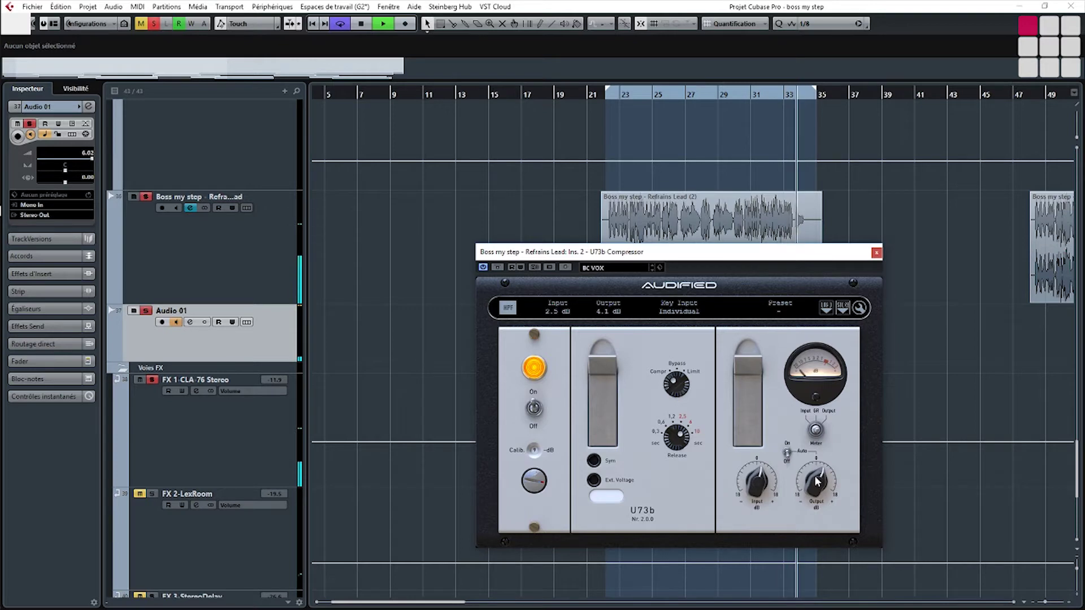
key(space)
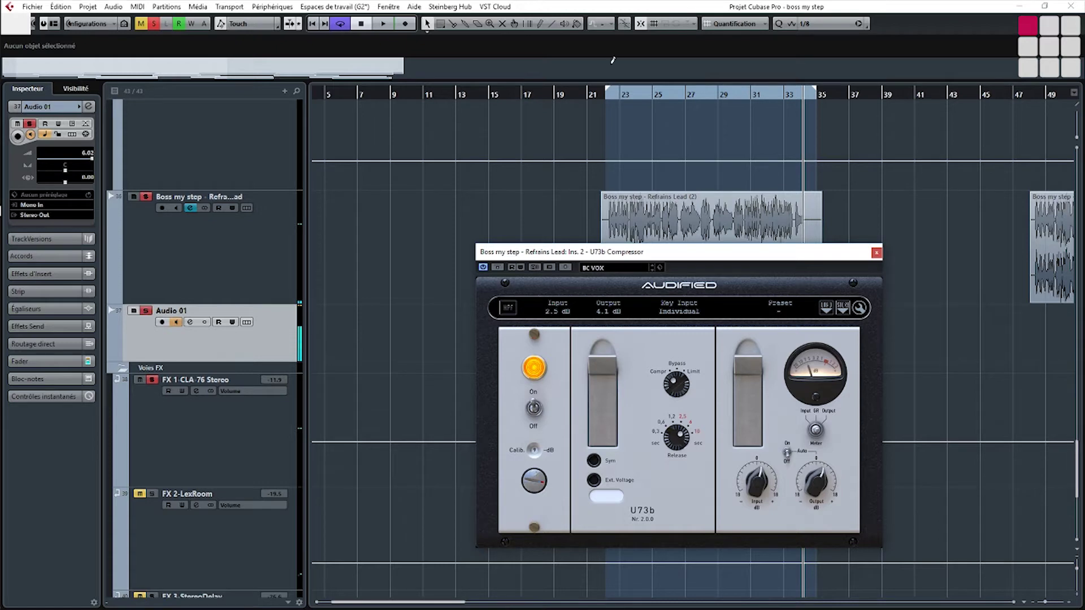
click(613, 96)
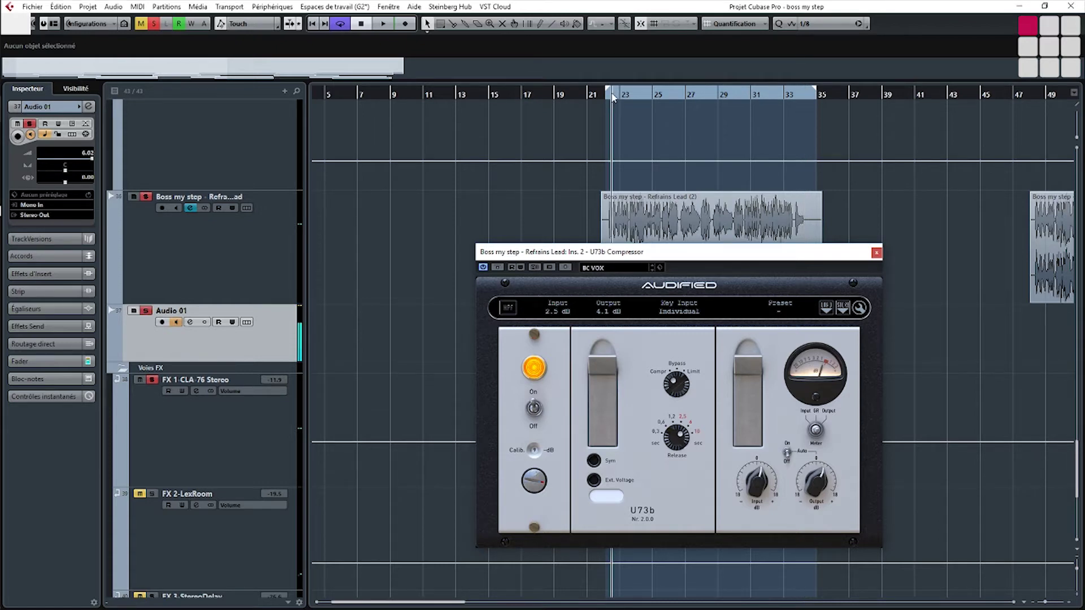
key(space)
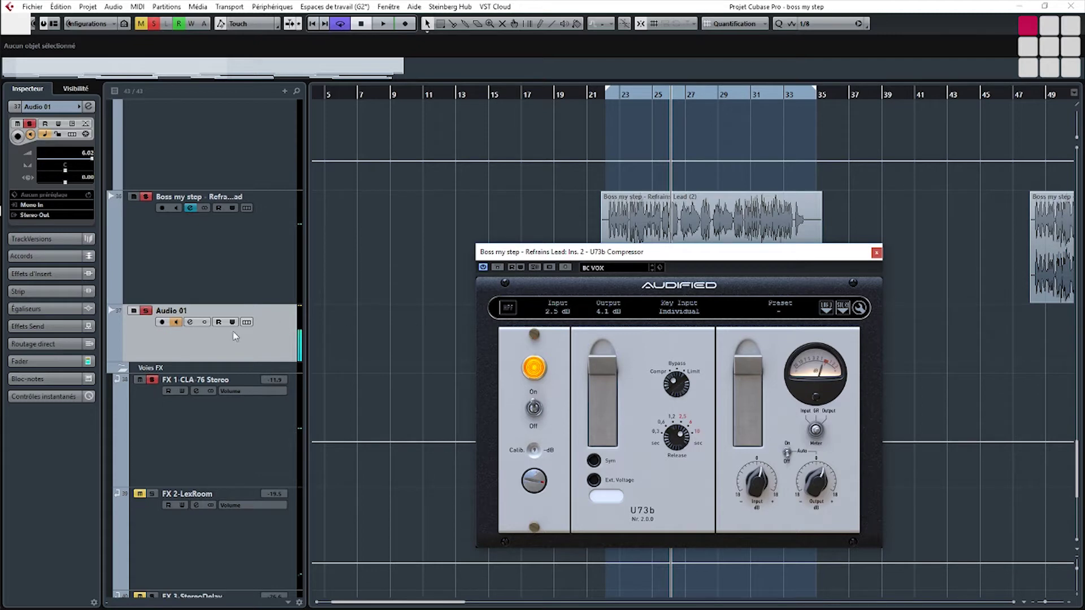
Insert the U78 Saturator in the third slot of the Refrains Lead channel and arrange its window beside the U73b compressor.
click(190, 208)
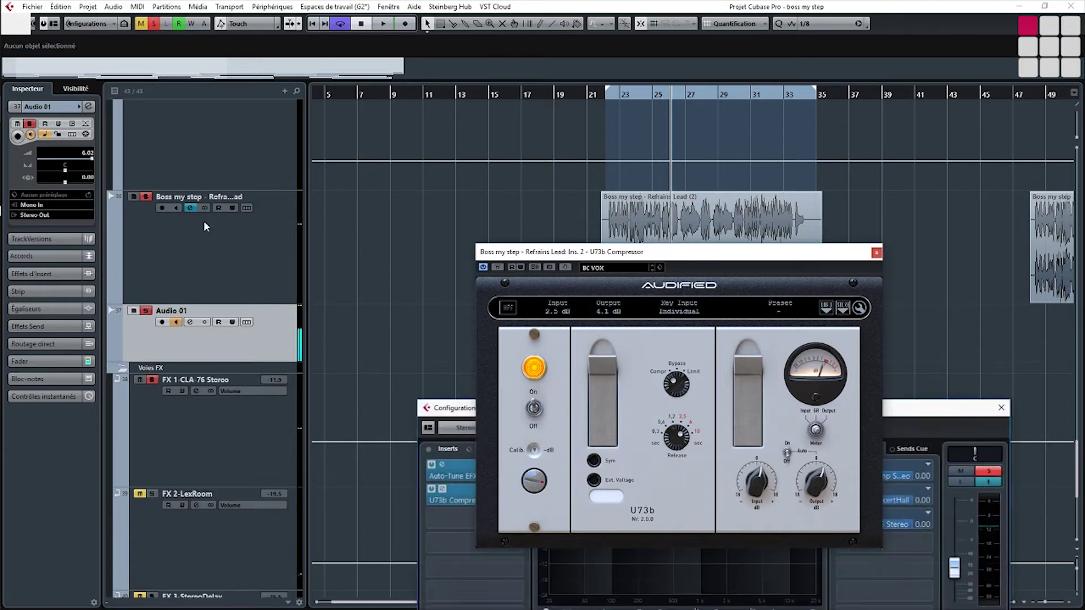
click(447, 516)
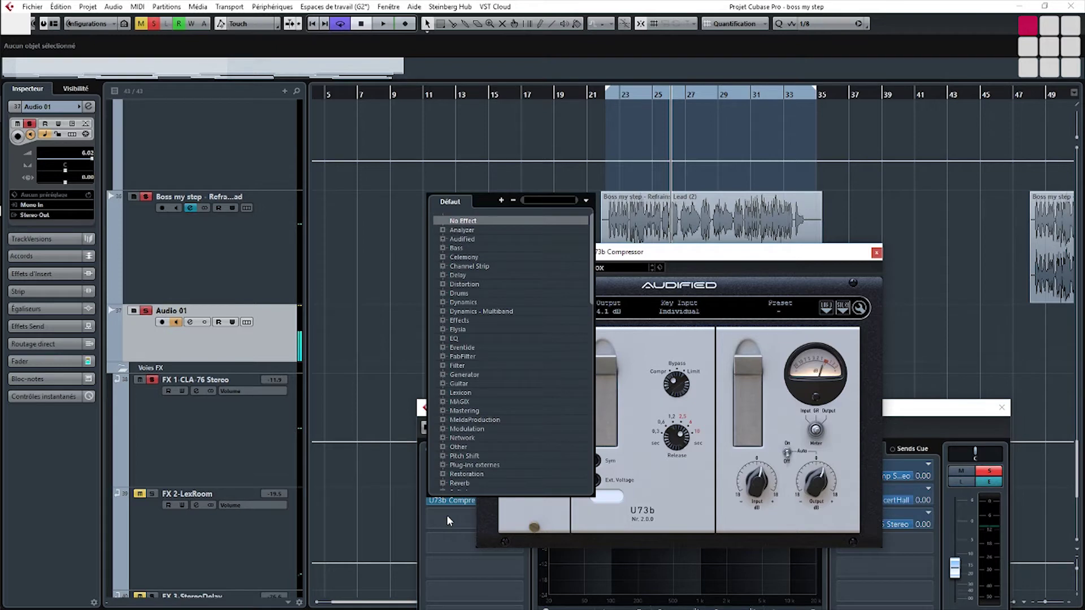
text(u)
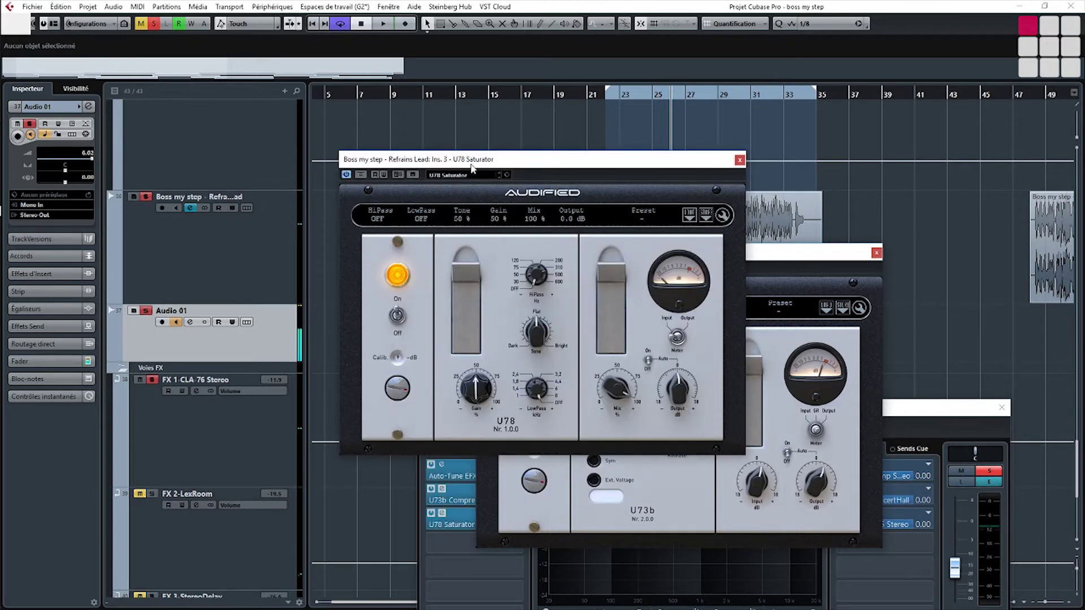
drag(471, 167, 325, 109)
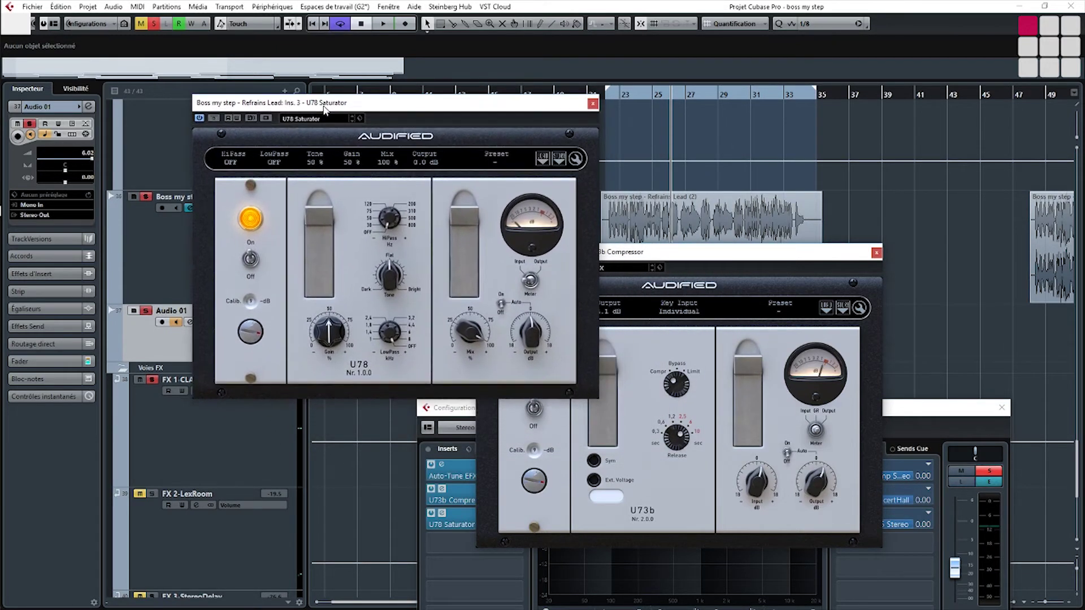
click(664, 258)
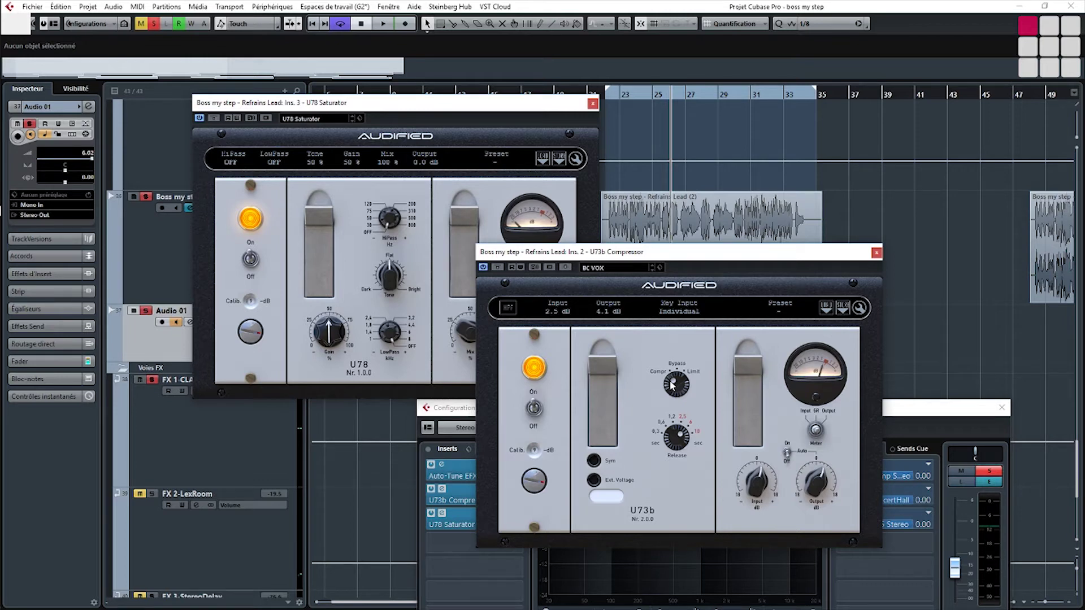
Bring the U78 Saturator window to the front and play the cycle range from its start.
click(426, 113)
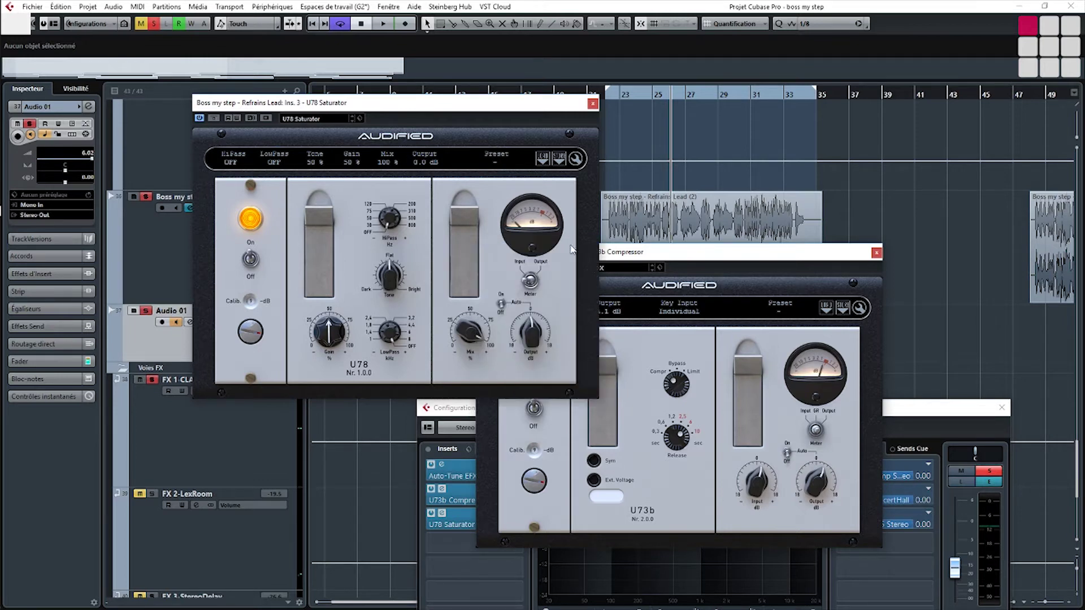
click(609, 95)
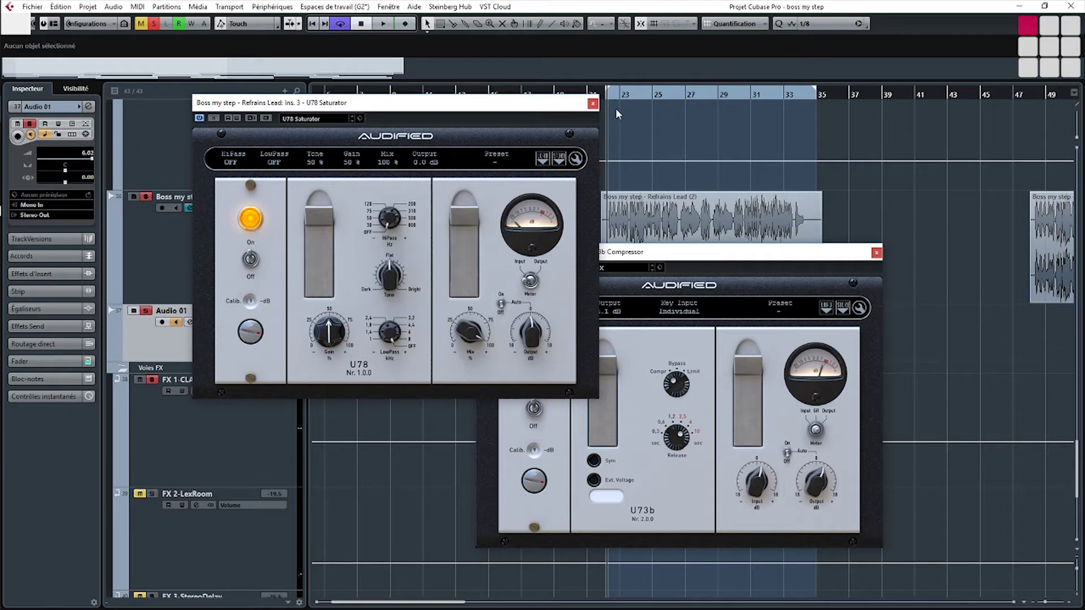
key(space)
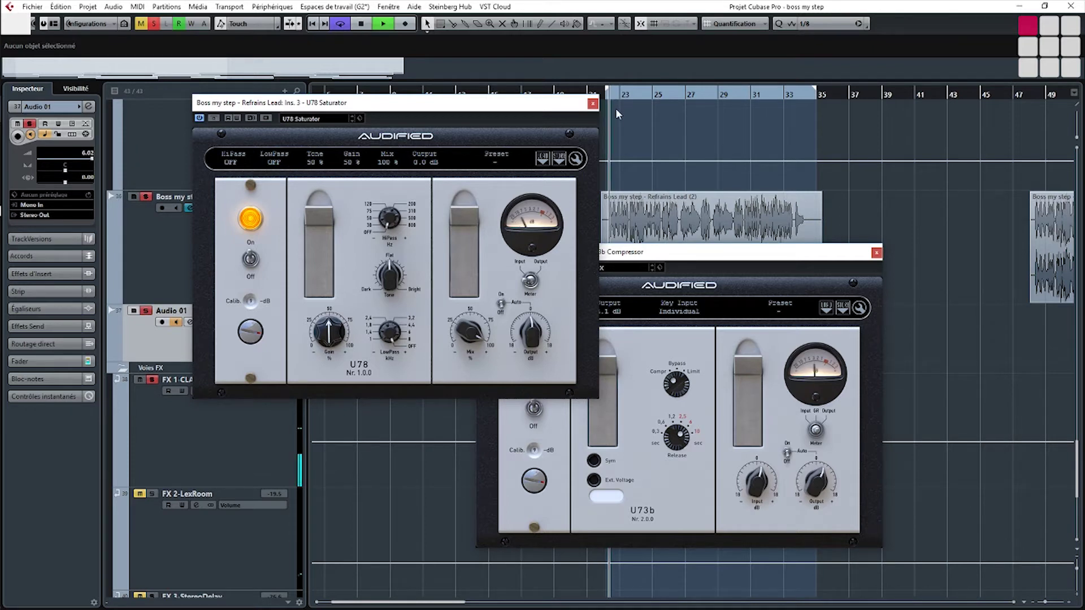
Try the VOCALS - BB BG Vox Gloss preset of the U78 Saturator on the playing lead vocal.
click(326, 118)
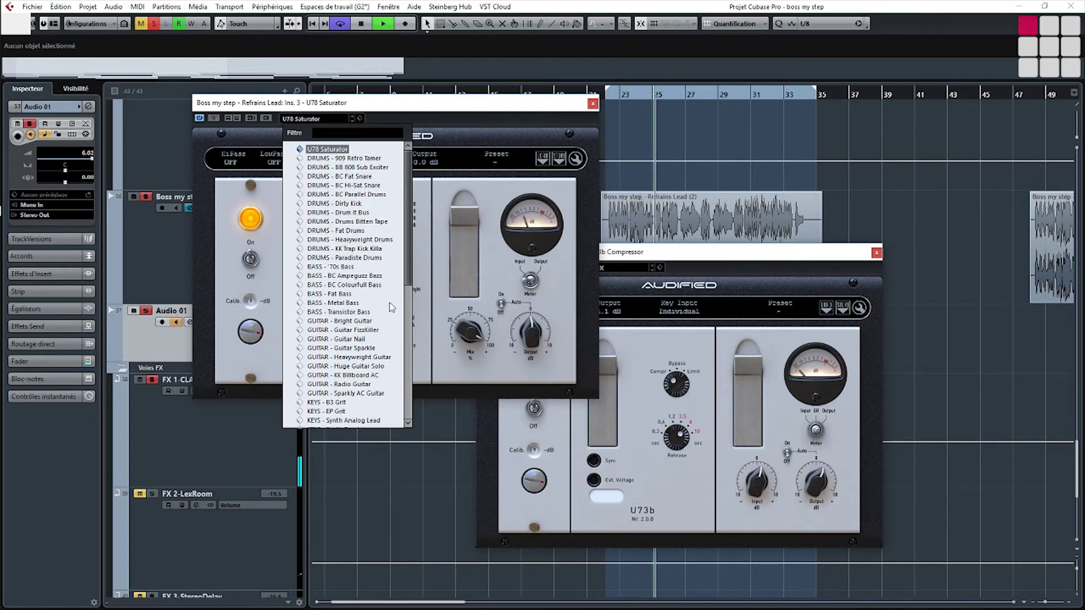
key(space)
drag(407, 278, 392, 380)
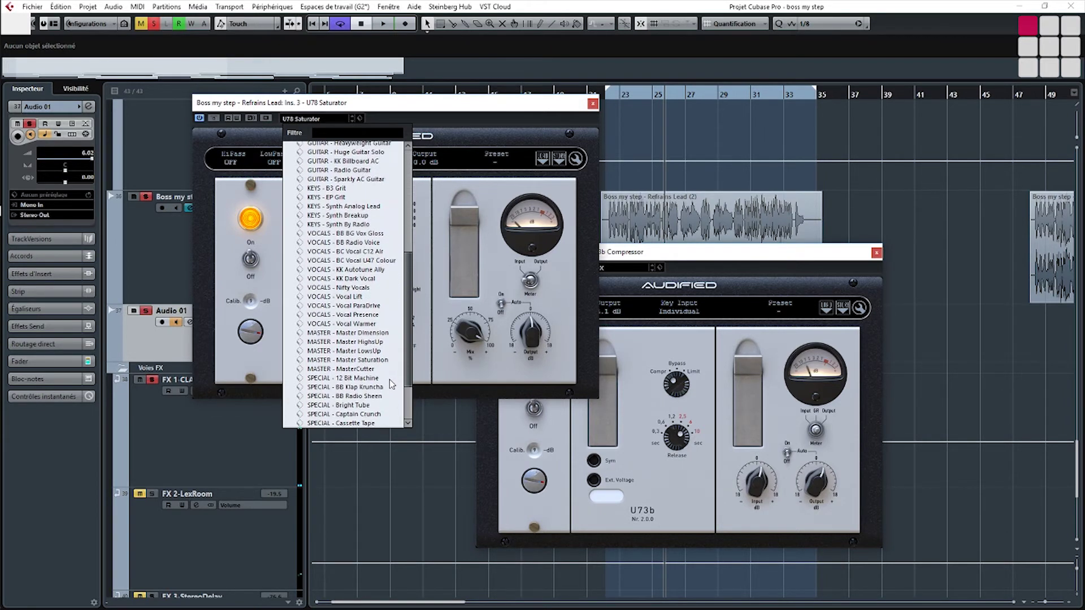
click(360, 234)
key(space)
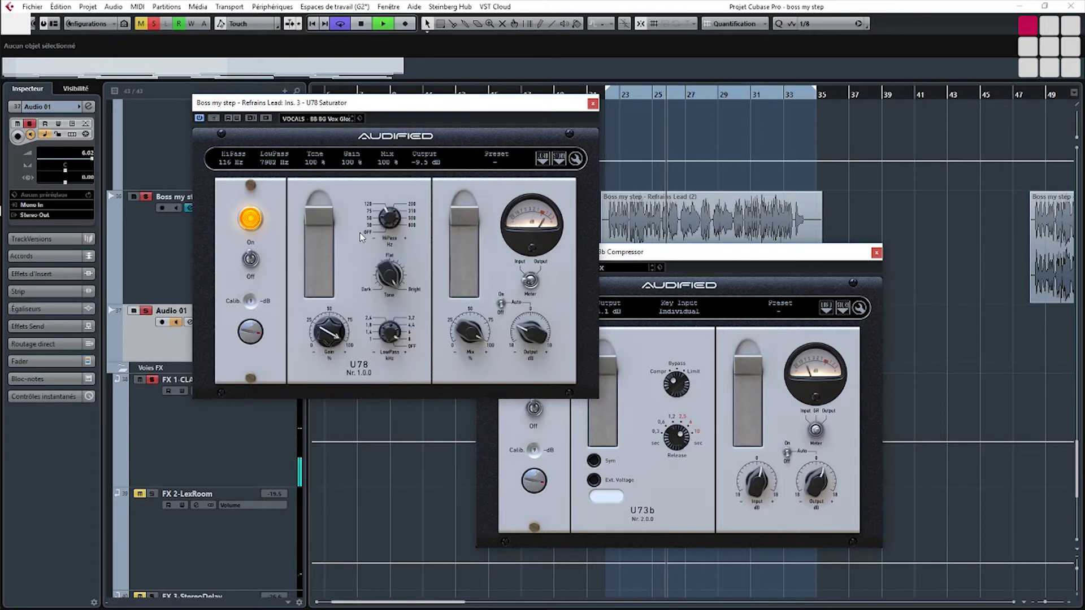
Audition the U78 vocal presets in sequence on the playing lead, from BC Vocal C12 Air through Vocal ParaDrive to Vocal Presence.
click(353, 120)
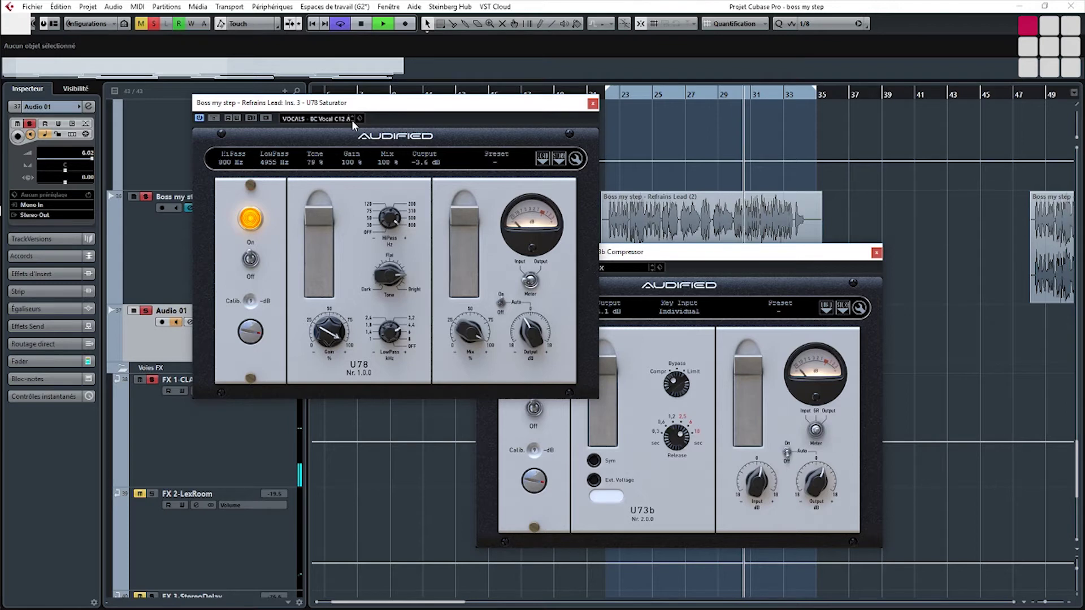
click(351, 119)
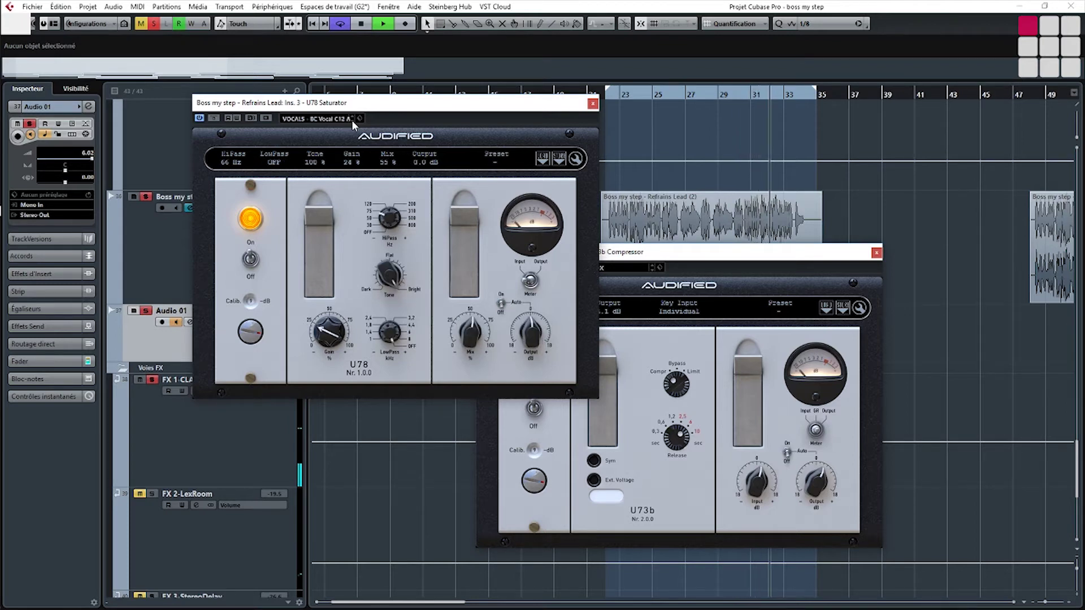
click(351, 120)
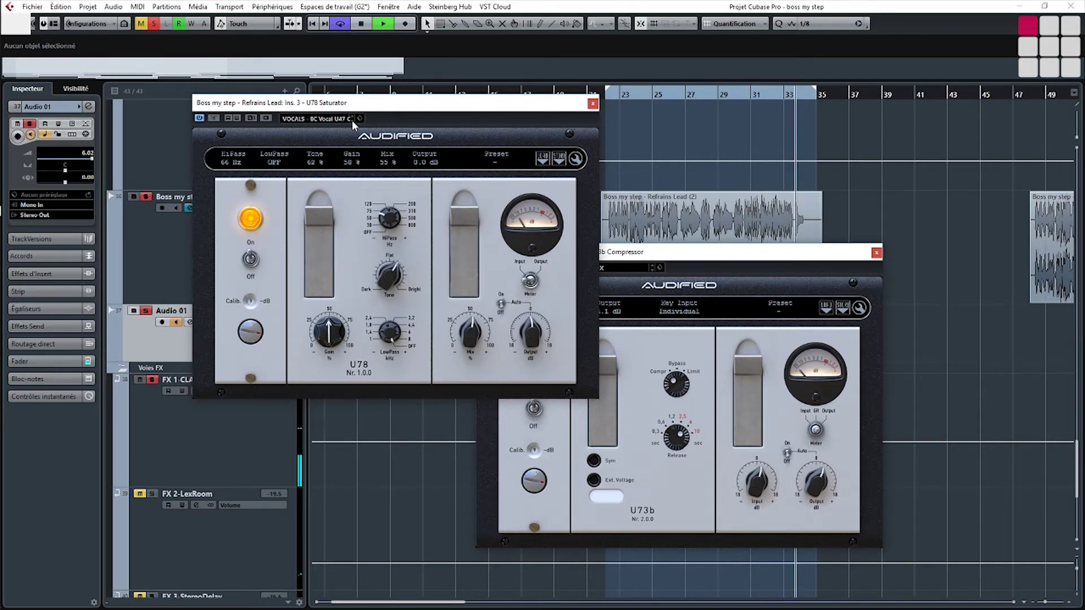
click(352, 120)
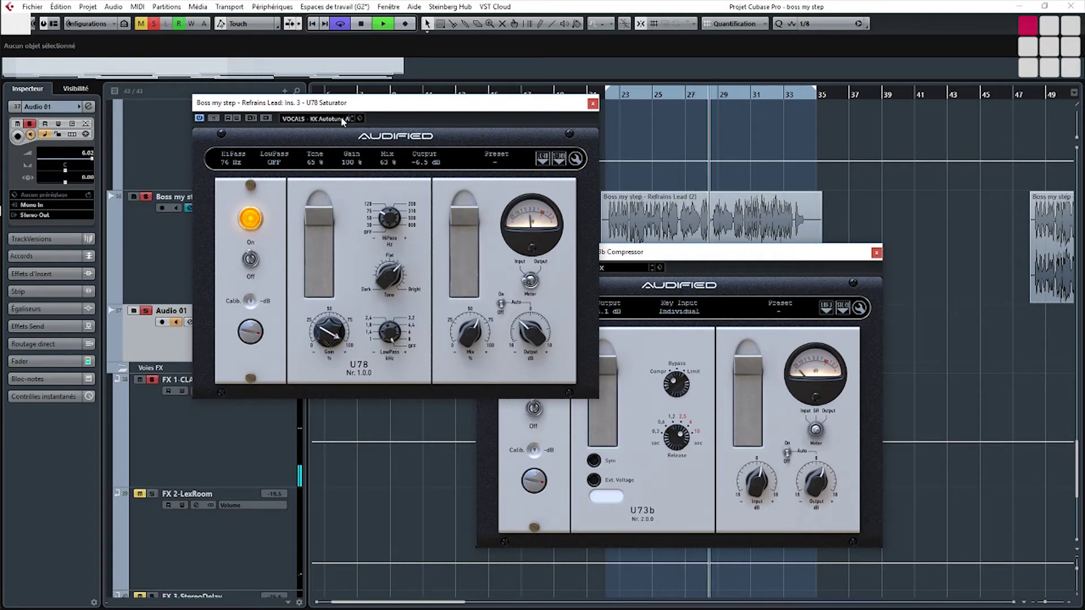
click(352, 120)
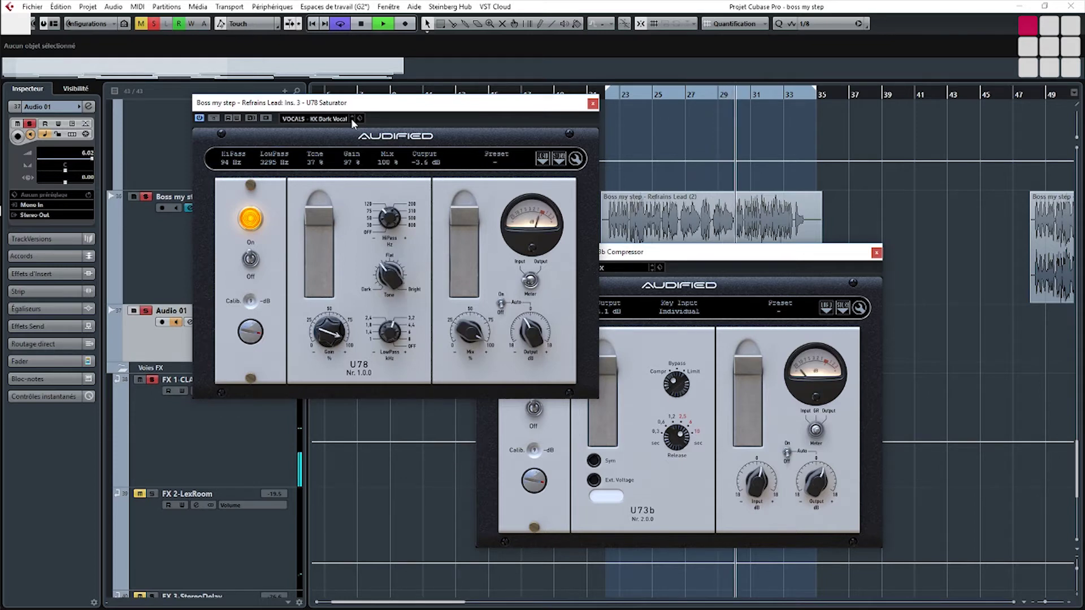
click(351, 120)
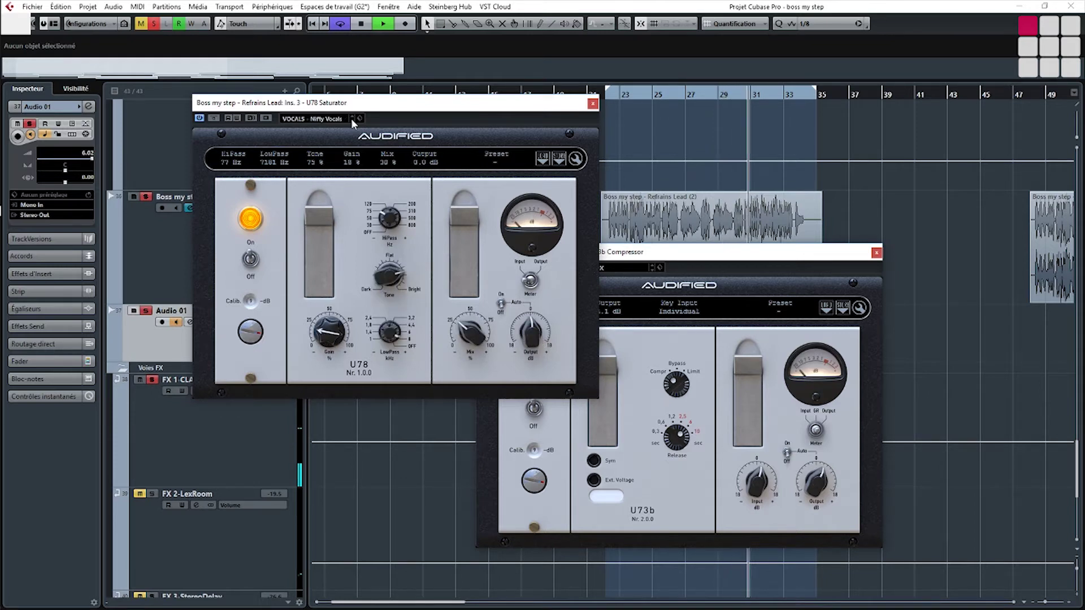
click(352, 119)
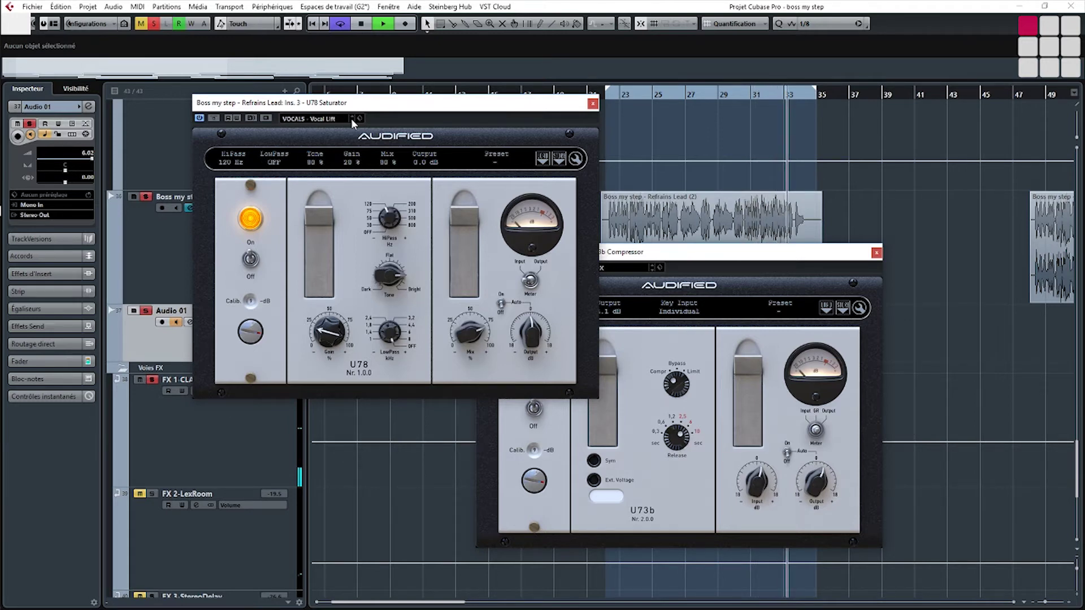
click(351, 119)
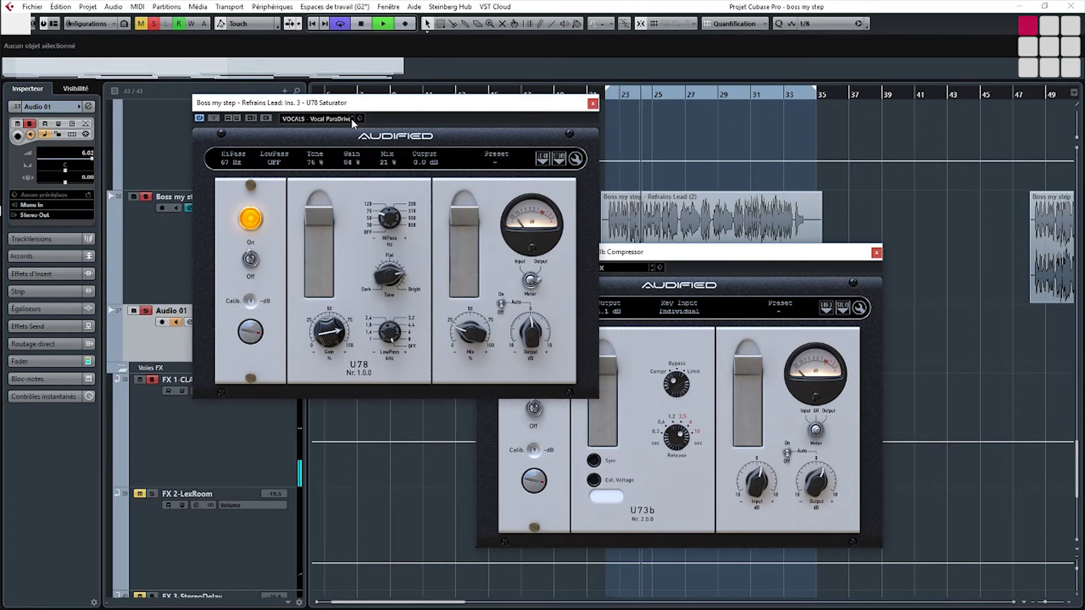
click(352, 121)
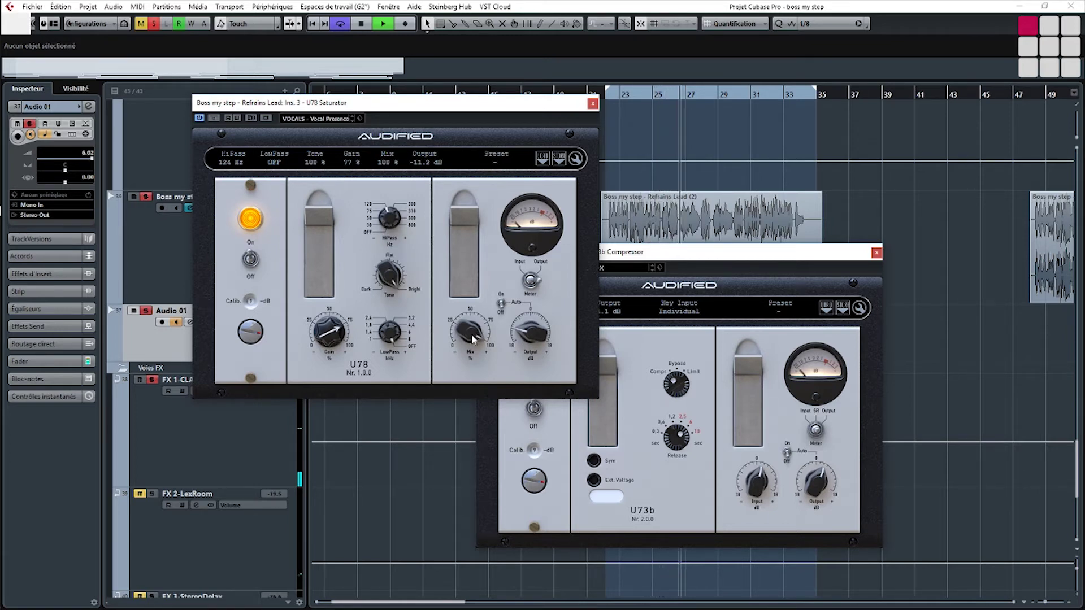
Try the Vocal Presence preset with Mix at 53 %, Output at -5.4 dB and Tone at 77 %.
drag(467, 337, 457, 384)
drag(530, 334, 528, 312)
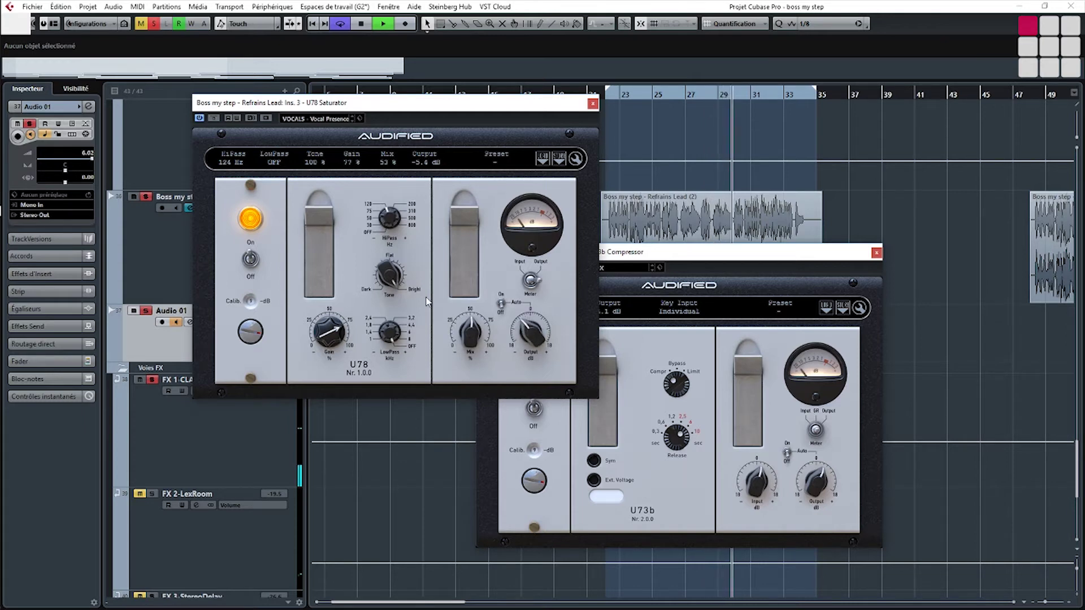
drag(389, 275, 387, 298)
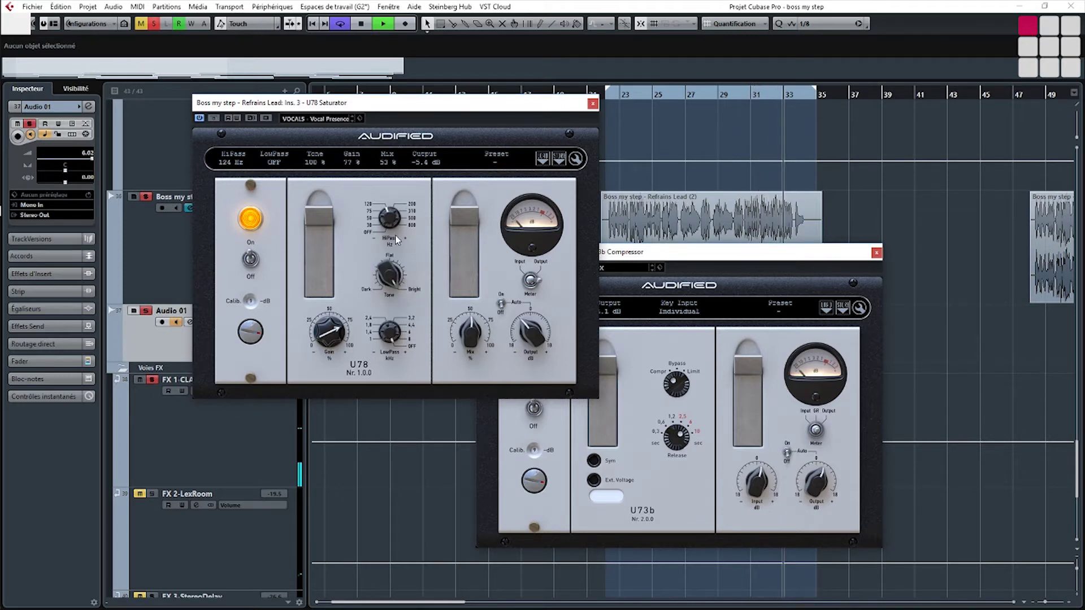
drag(389, 278, 380, 332)
mouse_move(384, 307)
mouse_down()
mouse_move(392, 287)
mouse_move(379, 385)
mouse_move(387, 291)
mouse_up()
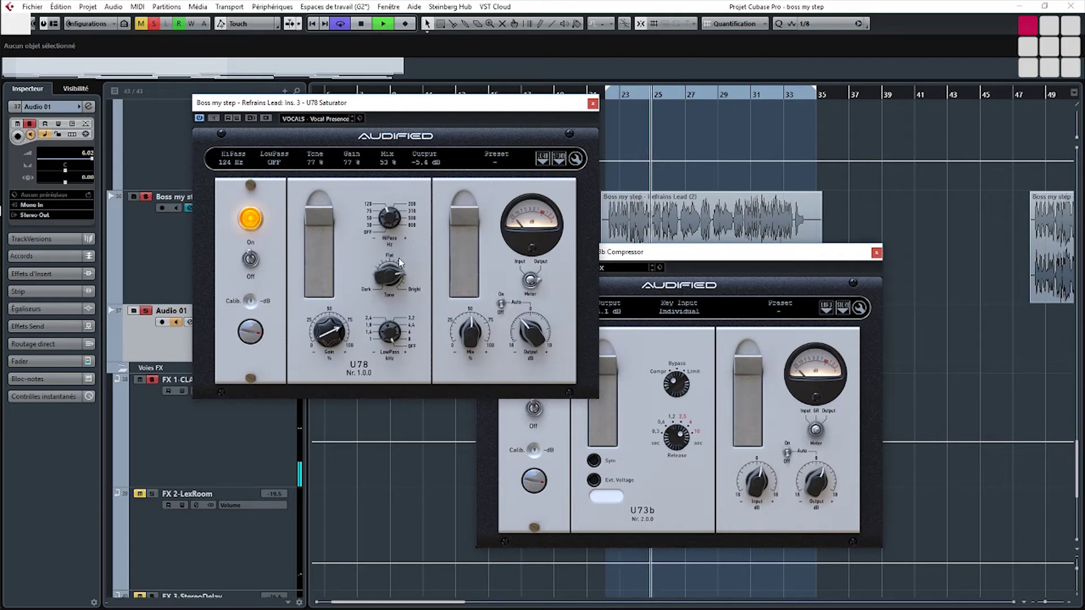
Load the Vocal ParaDrive preset in the U78 and replay the cycle range from its start.
click(353, 116)
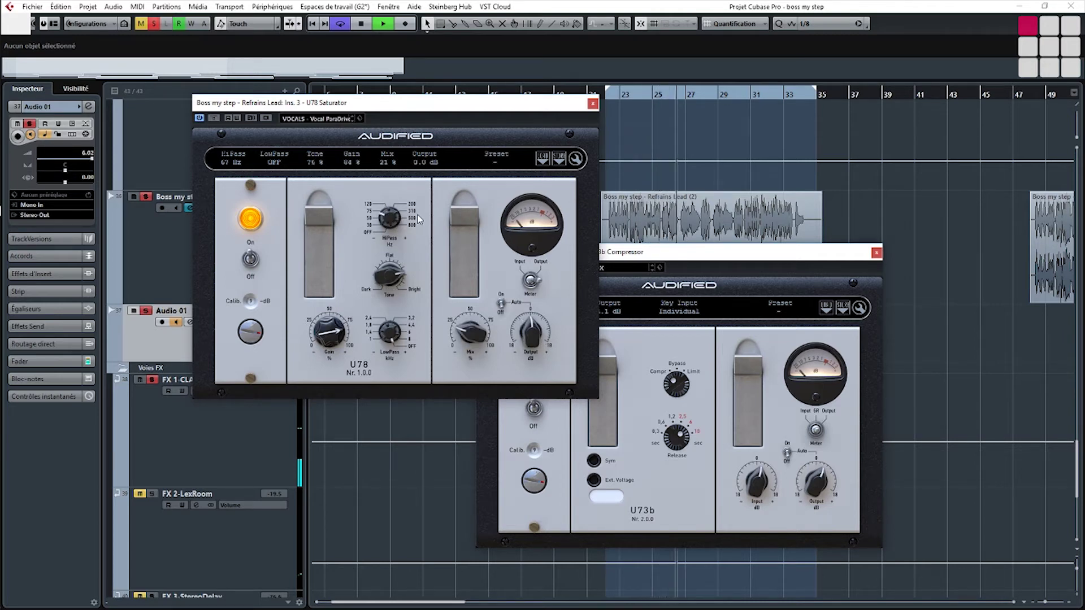
key(space)
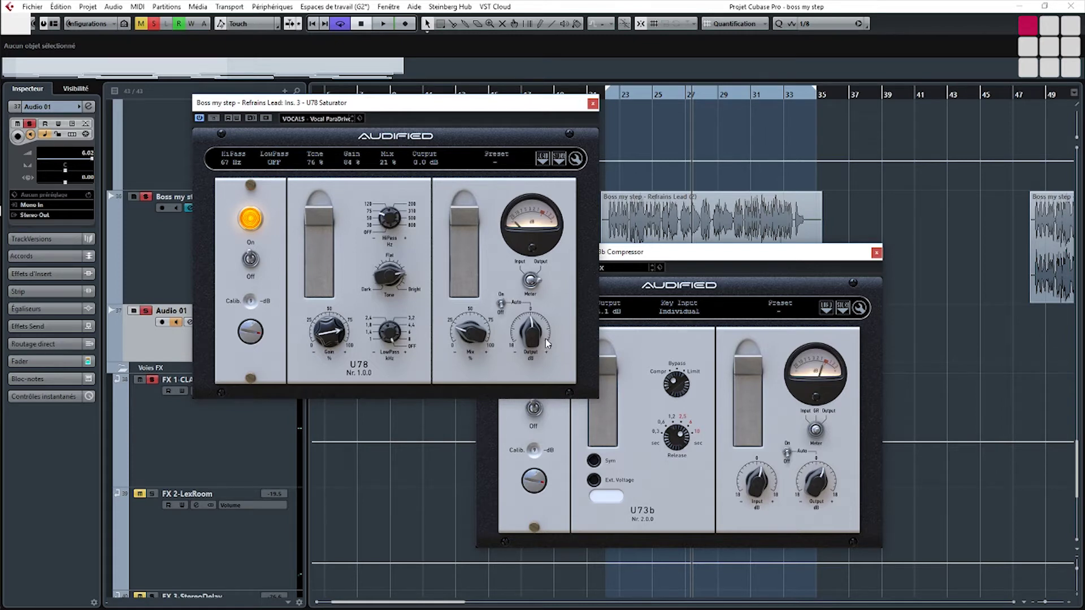
click(606, 97)
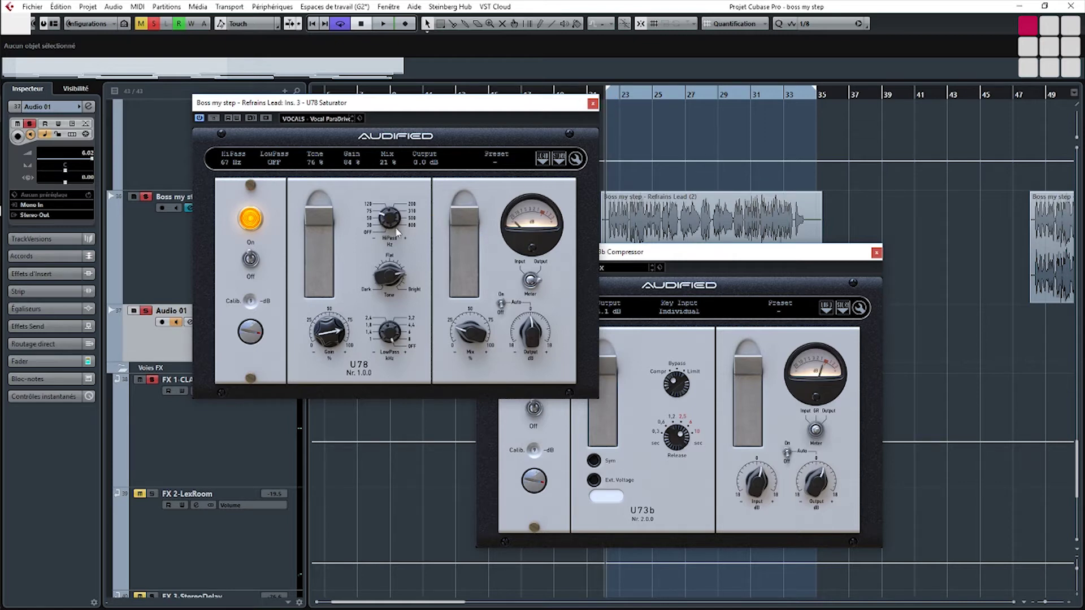
key(space)
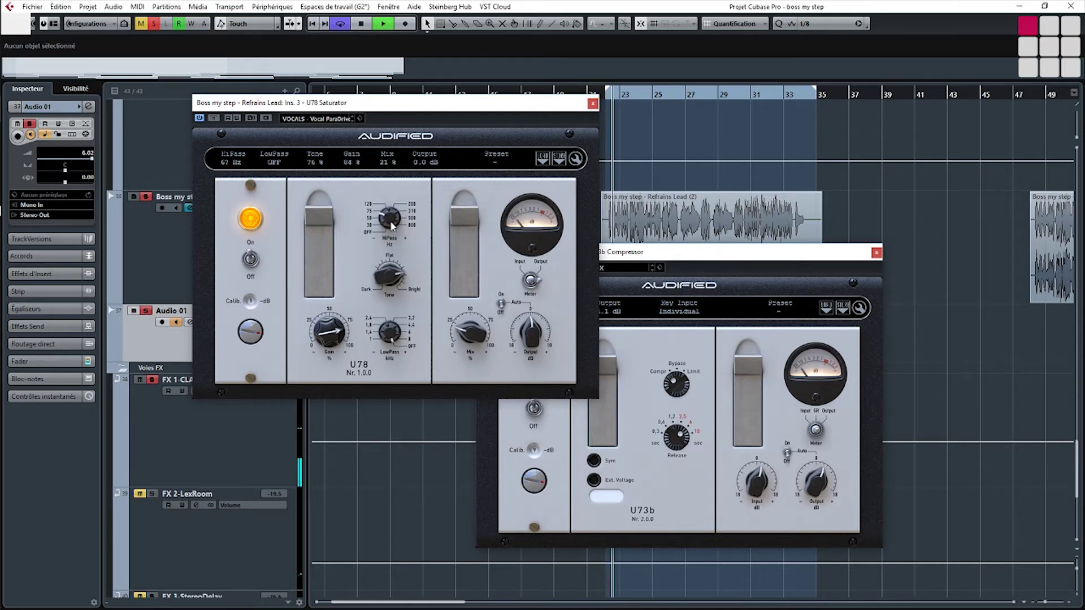
Sweep the U78 HiPass to 800 Hz and switch it off, and demonstrate the LowPass filter, leaving it off.
drag(390, 224, 412, 157)
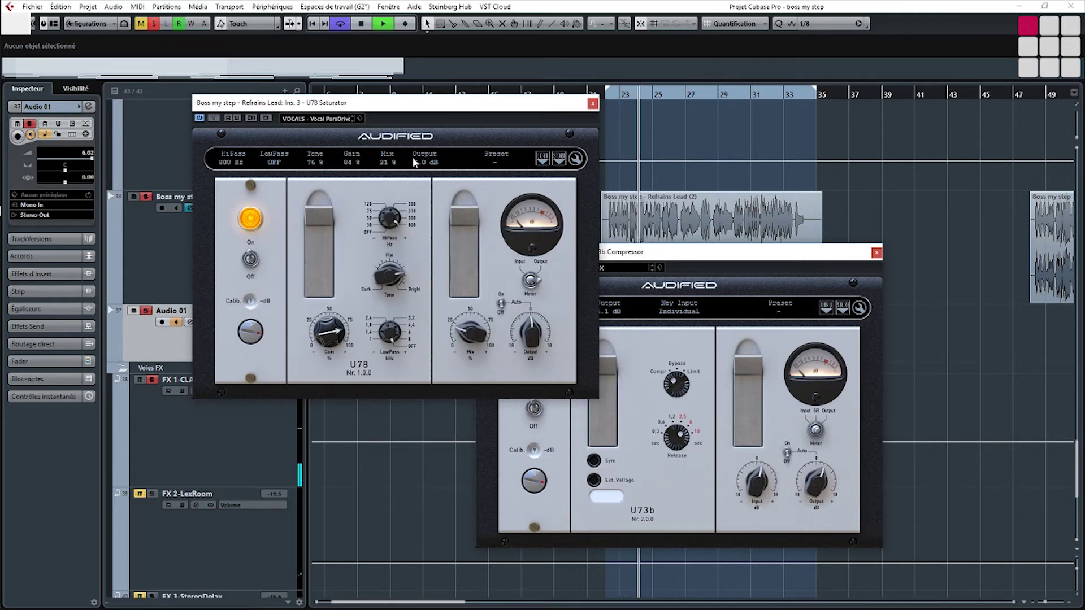
drag(394, 221, 344, 351)
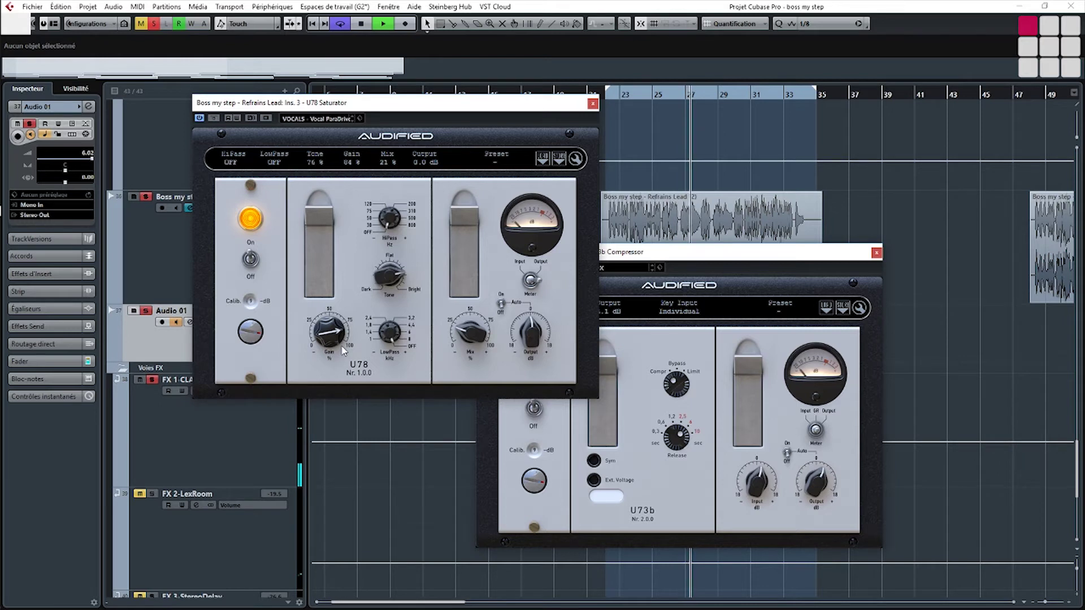
mouse_move(344, 350)
mouse_down()
mouse_move(359, 255)
mouse_move(378, 213)
mouse_move(357, 335)
mouse_up()
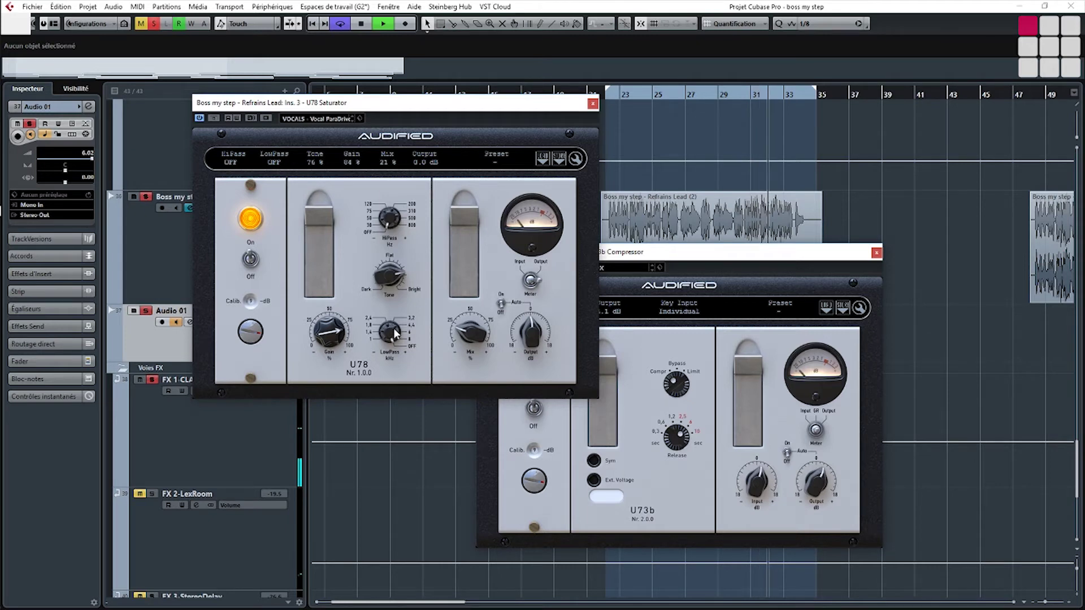
drag(395, 336, 368, 417)
key(space)
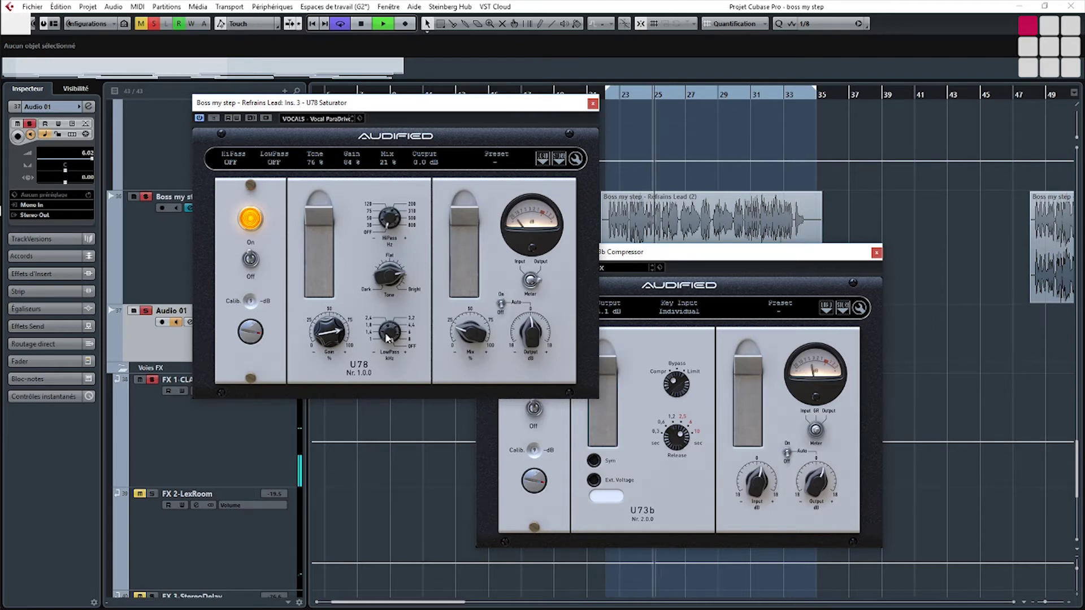
Set the U78 Gain to 100 %, Mix to 56 % and Output to -1.4 dB during playback, and stop the transport.
drag(391, 335, 326, 370)
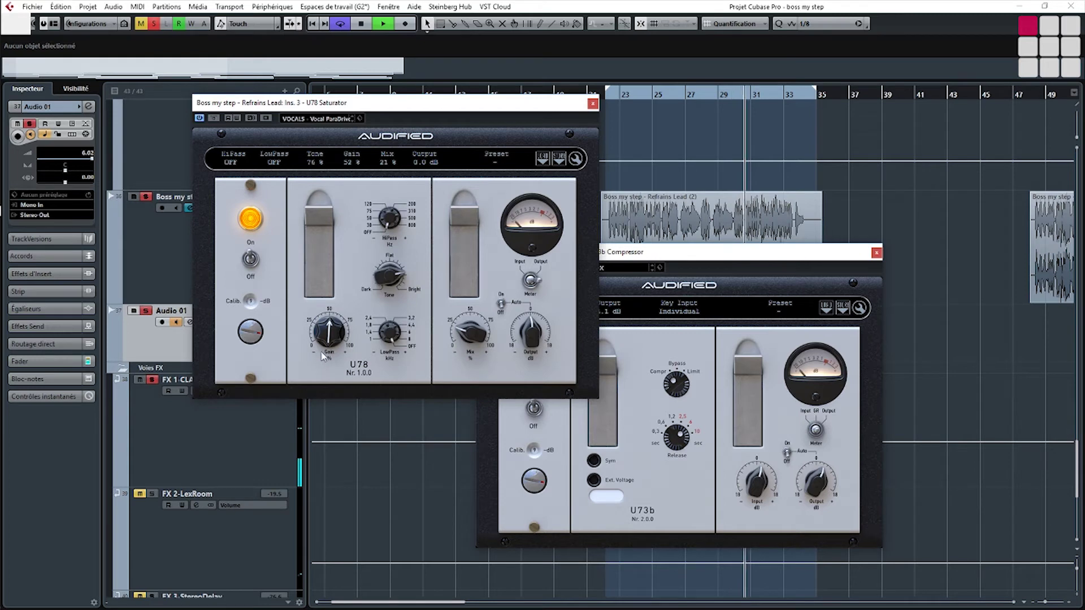
drag(323, 356, 333, 294)
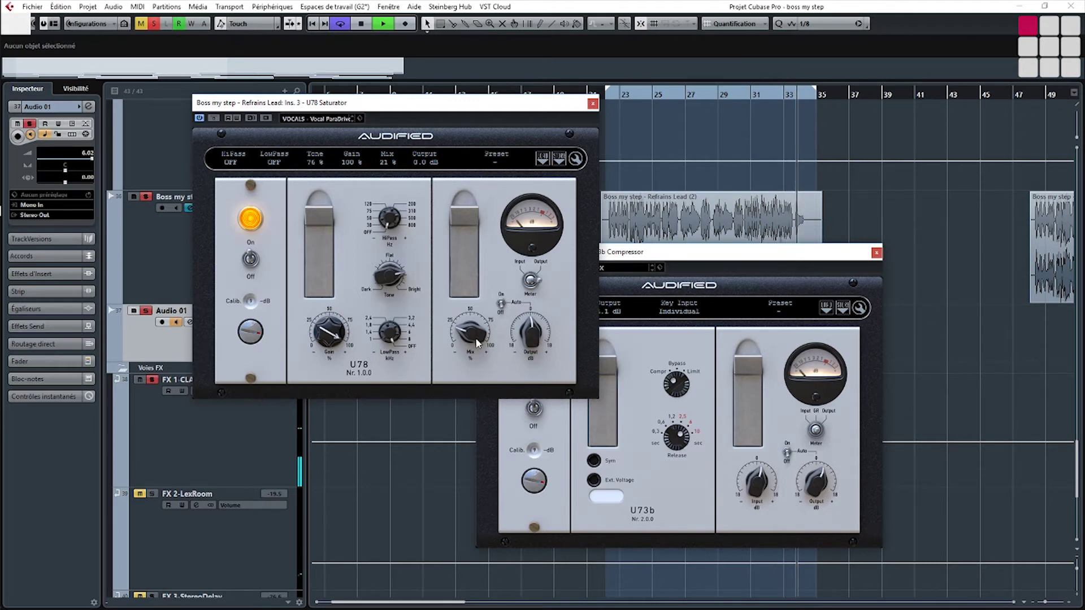
drag(477, 343, 475, 229)
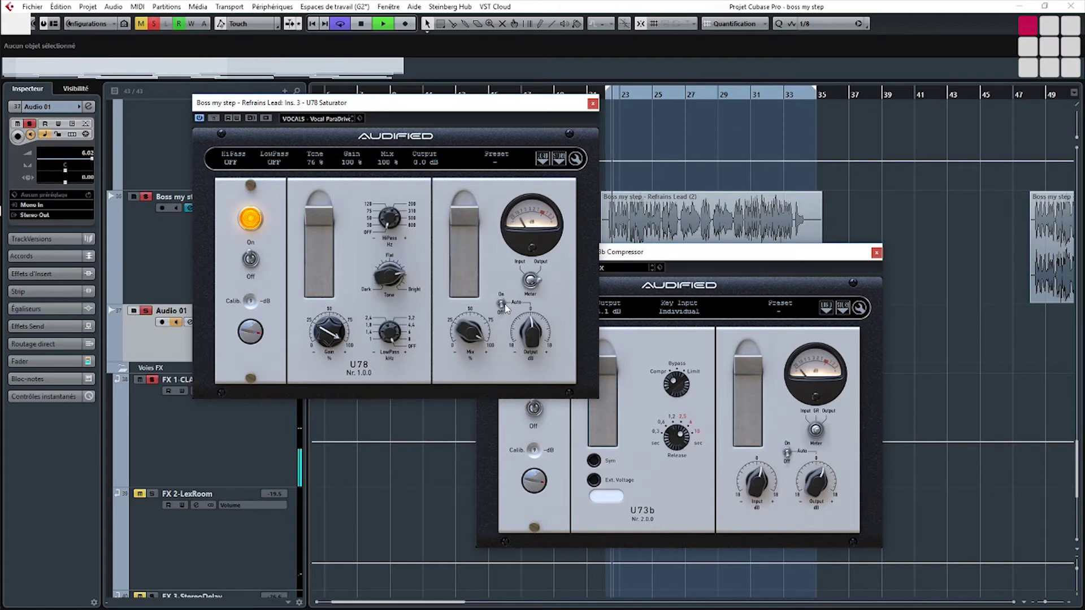
drag(468, 334, 462, 373)
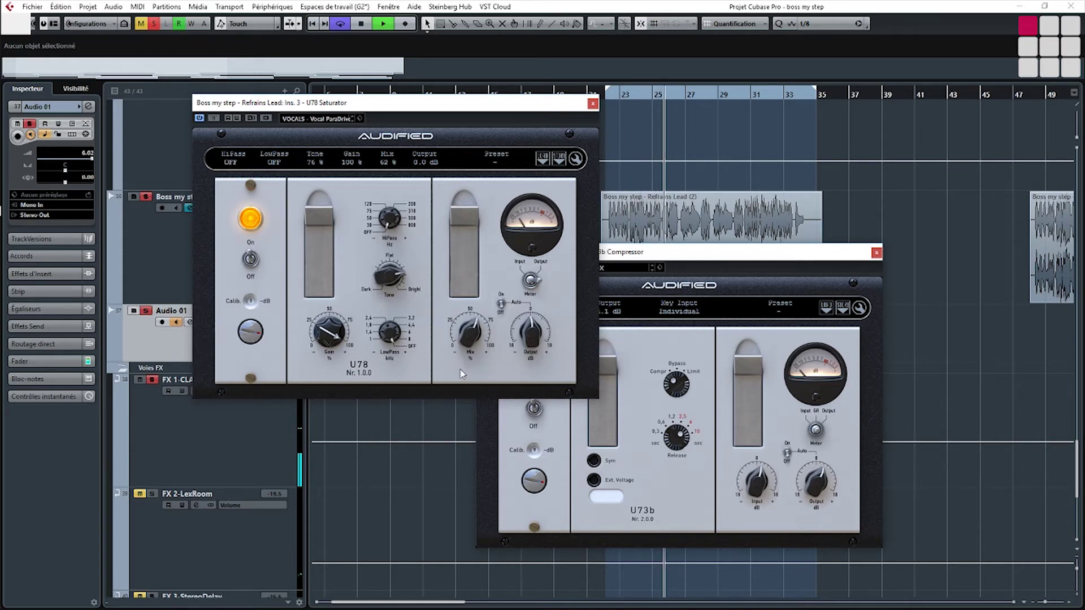
drag(532, 334, 475, 342)
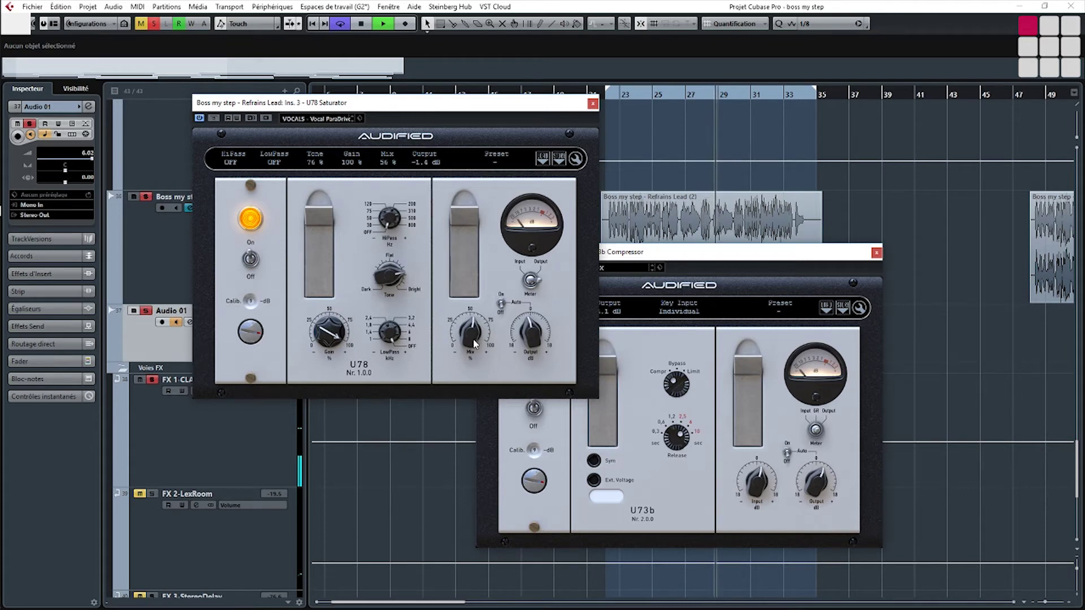
key(space)
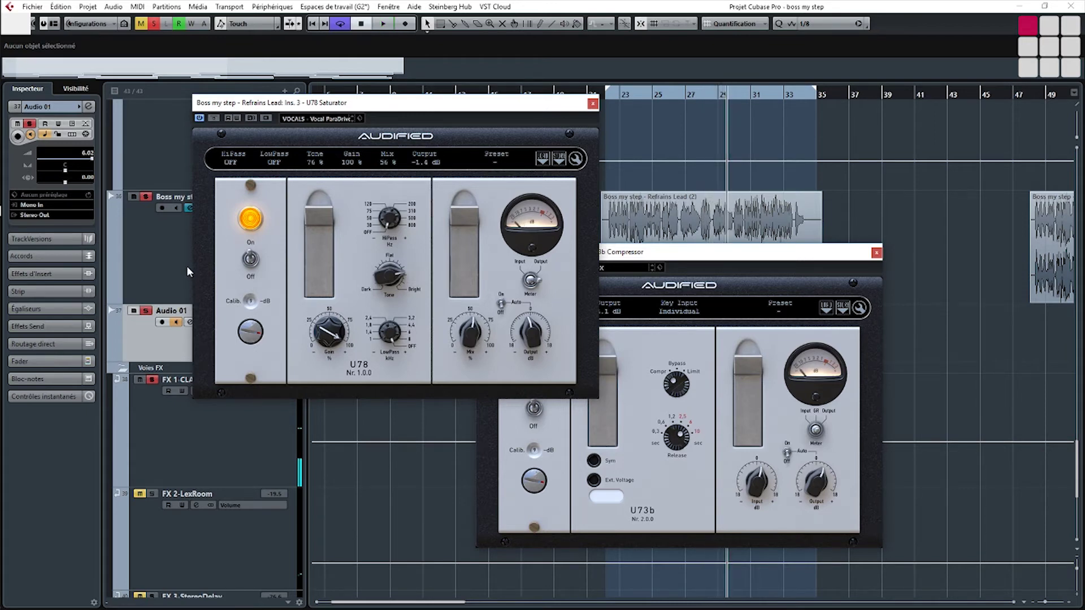
Close the U78 Saturator window, deactivate all solos and play the cycle range in the full mix.
click(592, 105)
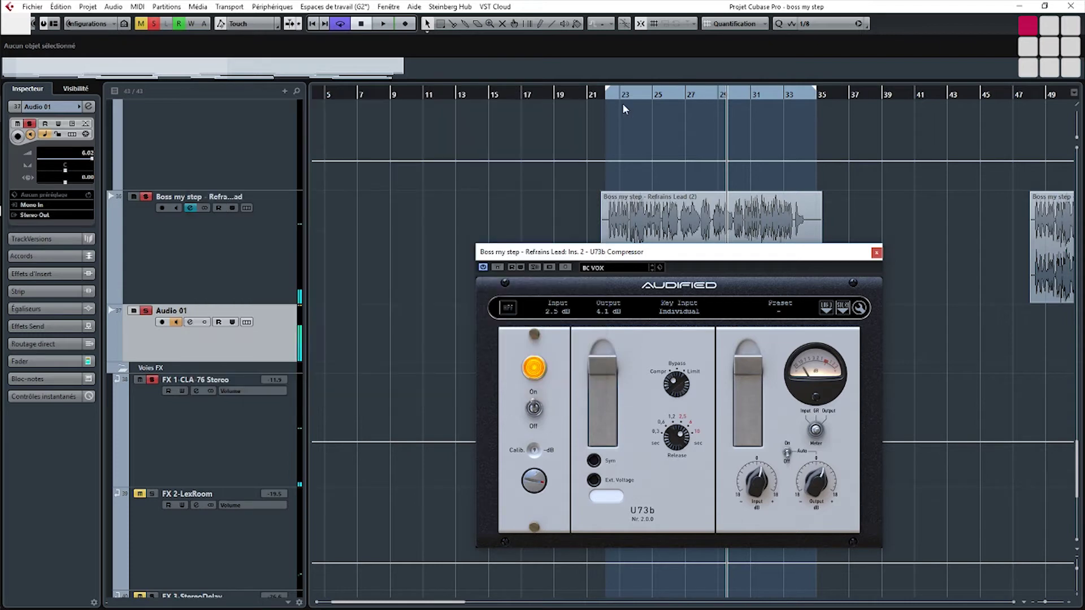
click(156, 24)
key(space)
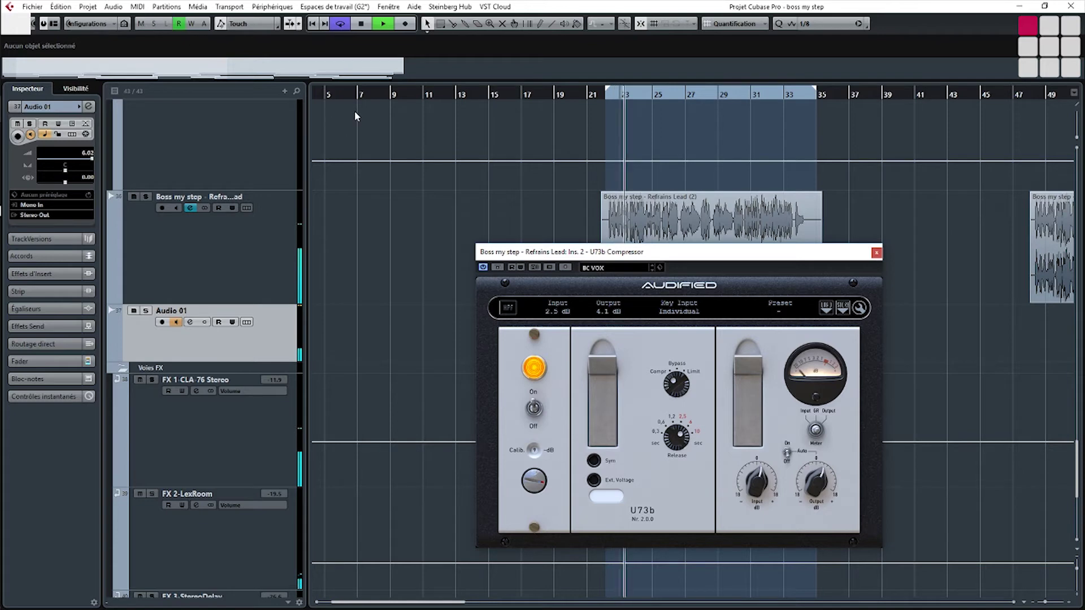
Reopen the U78 Saturator on the Refrains Lead track and set Mix to 37 % and Gain to 87 % during playback.
click(190, 208)
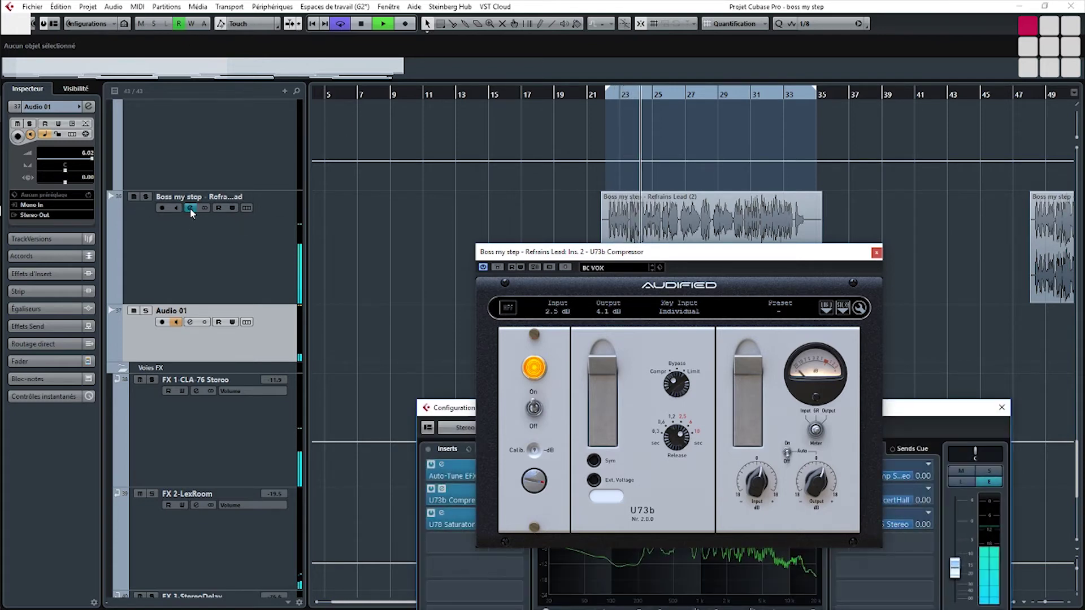
click(446, 524)
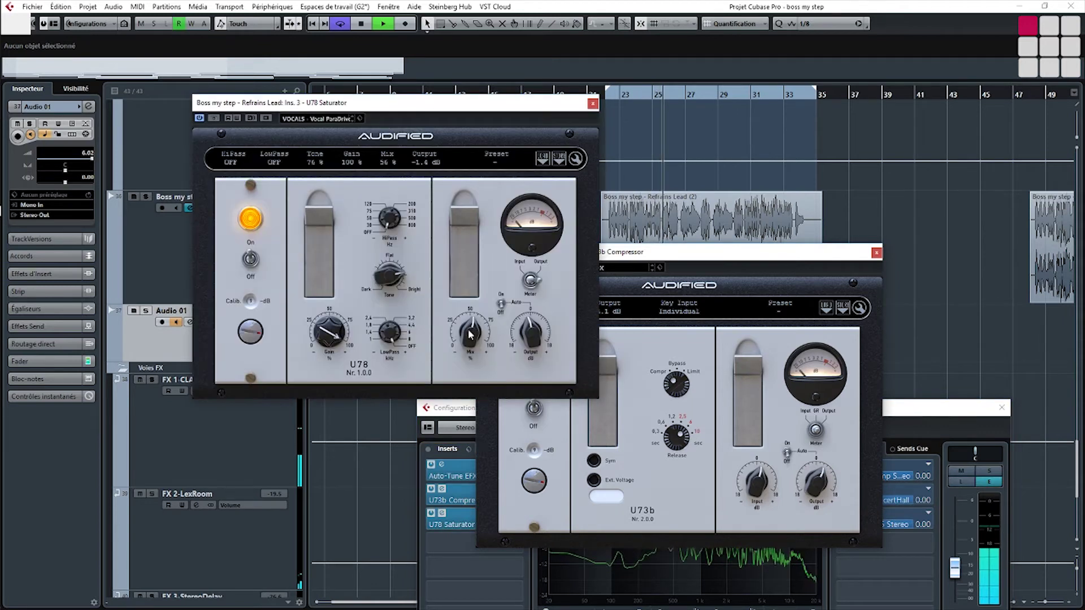
drag(471, 334, 467, 356)
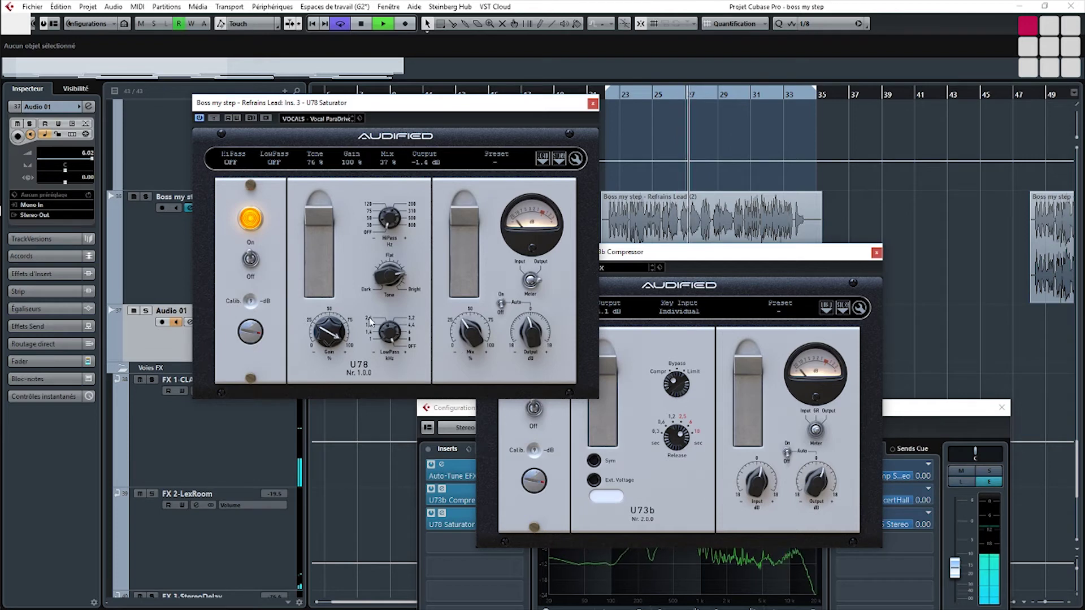
drag(329, 334, 326, 342)
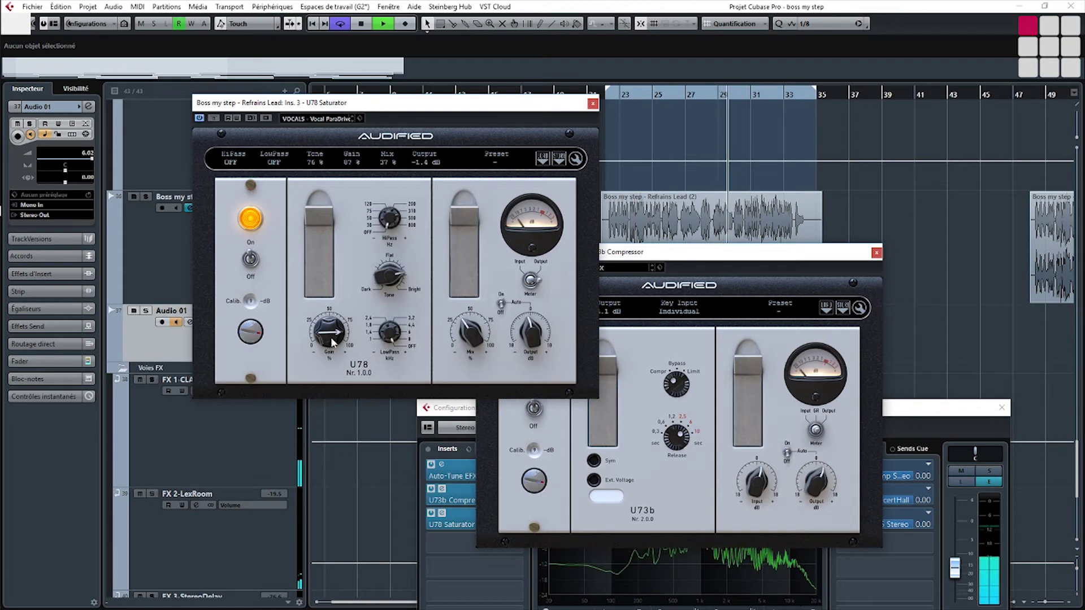
Raise the Refrains Lead channel fader slightly, then close the U78 and U73b windows and stop playback.
click(955, 565)
drag(955, 568, 956, 561)
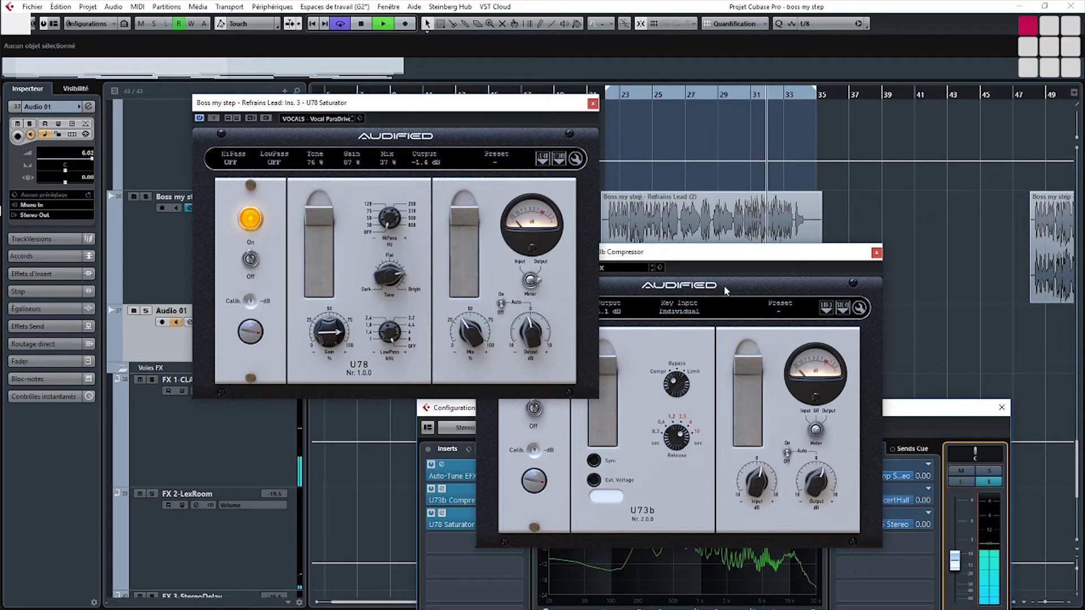
click(592, 103)
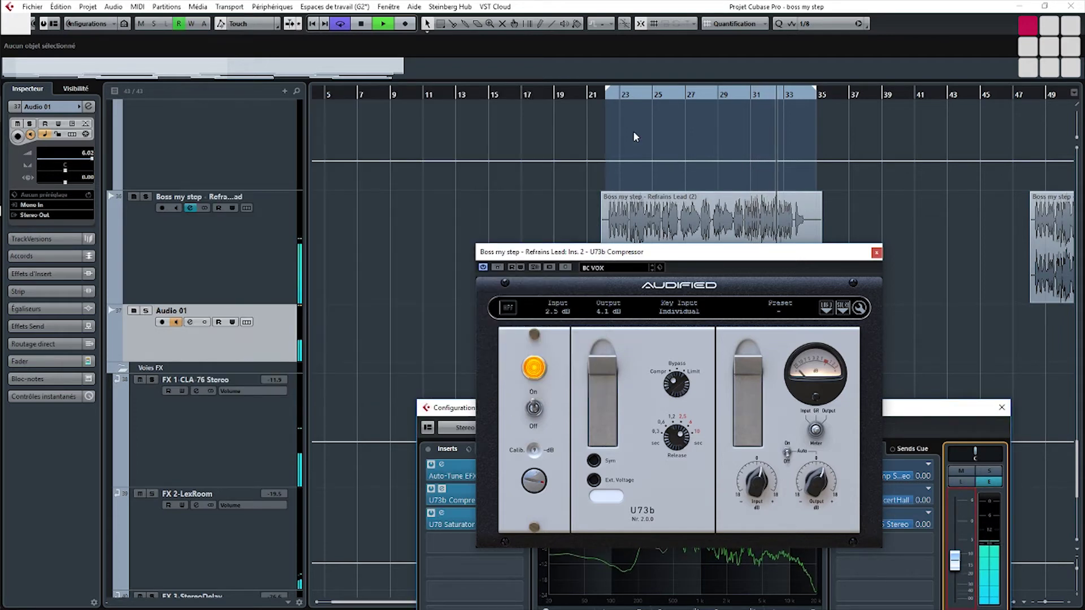
click(876, 252)
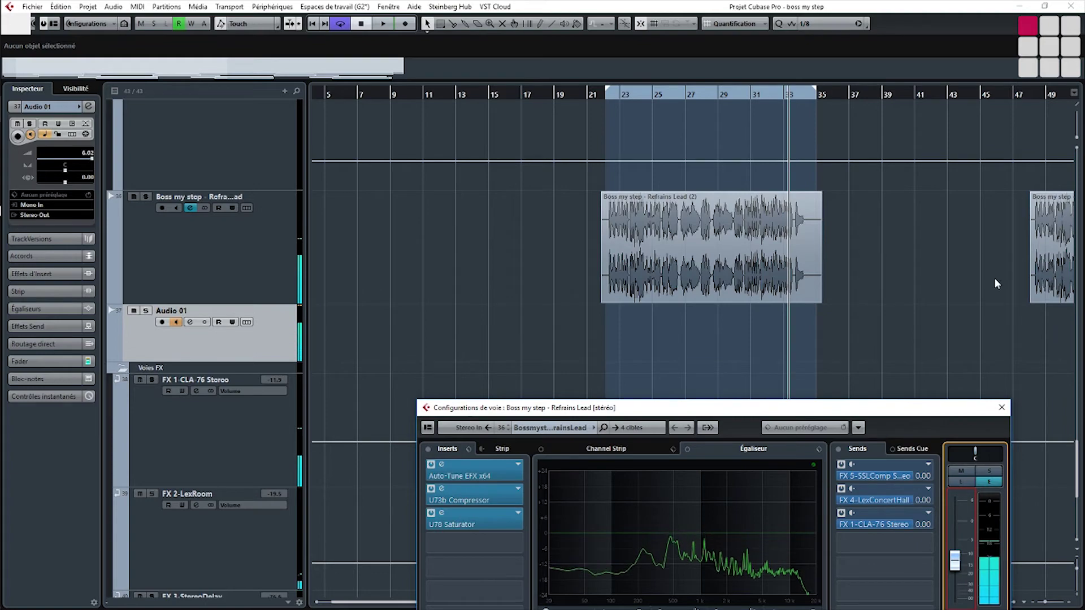
Open the Refrains Back channel settings and insert the U78 Saturator in the second insert slot.
click(1075, 463)
drag(1076, 450, 1067, 405)
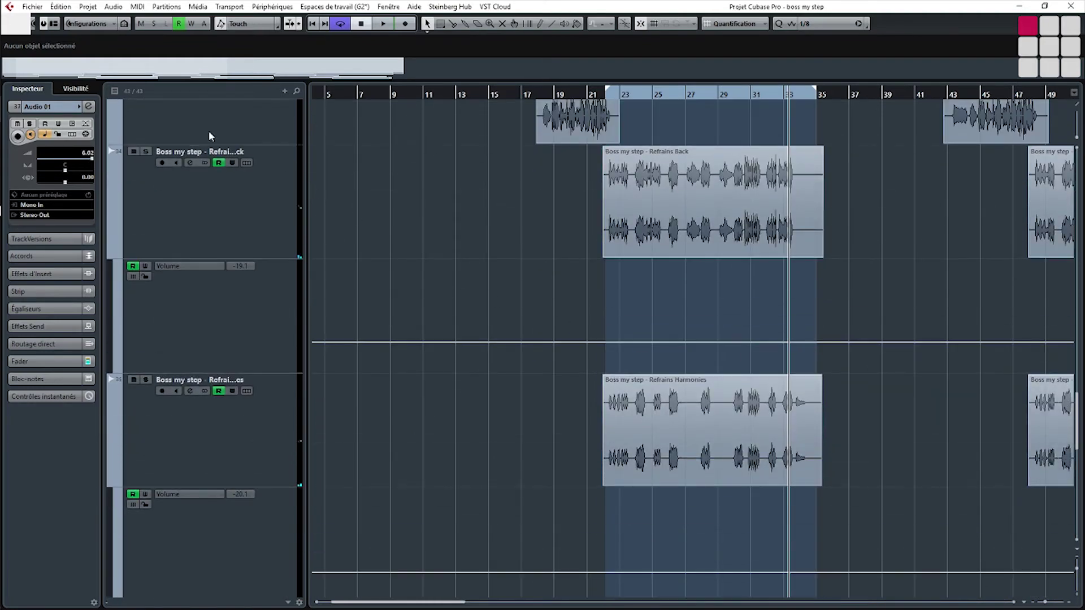
click(191, 162)
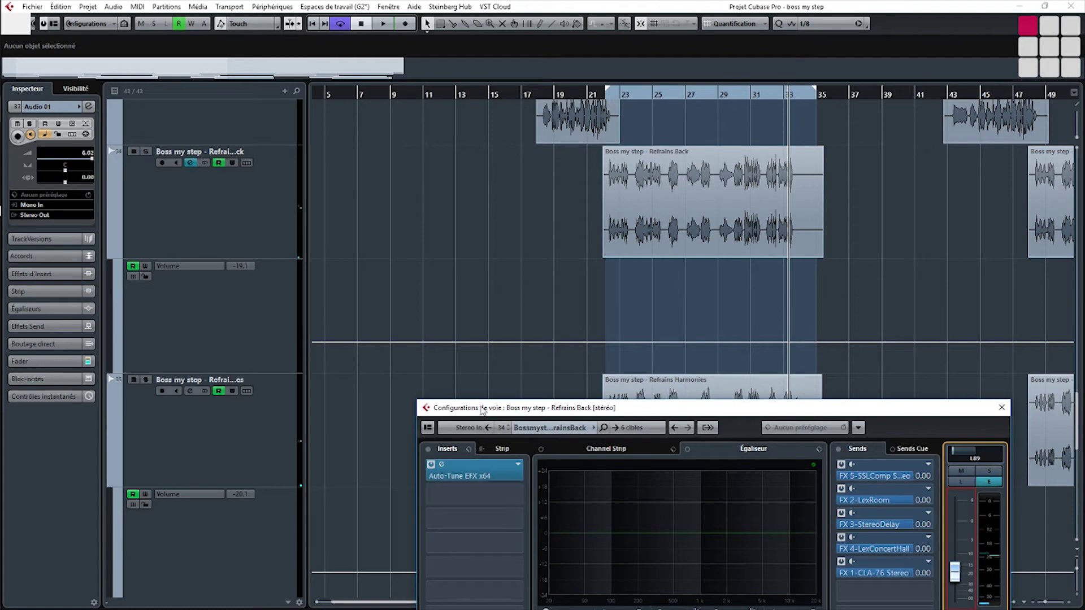
drag(484, 413, 442, 320)
click(434, 400)
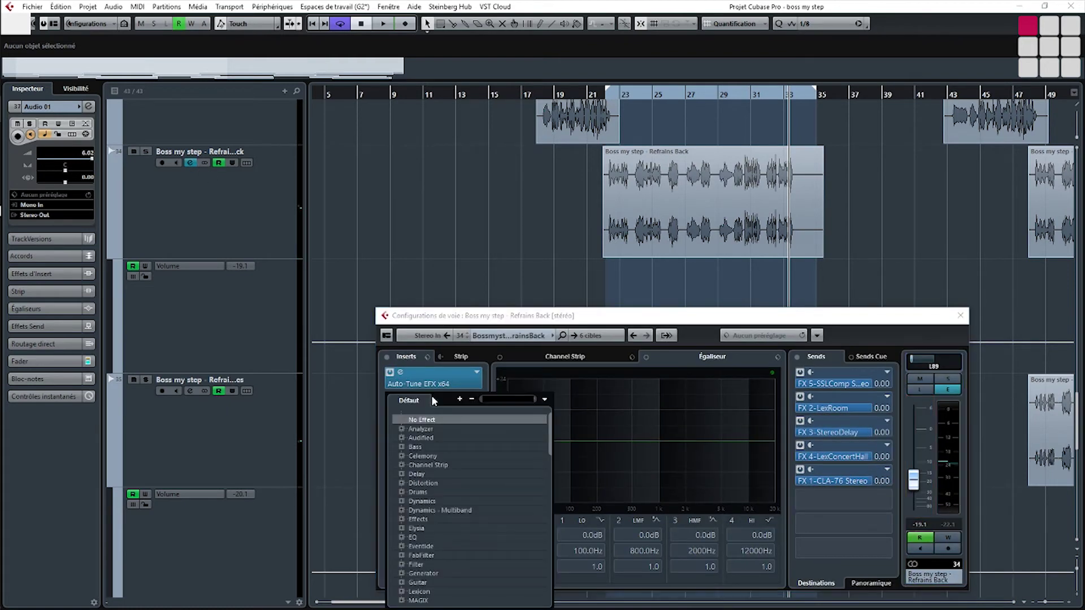
text(u78)
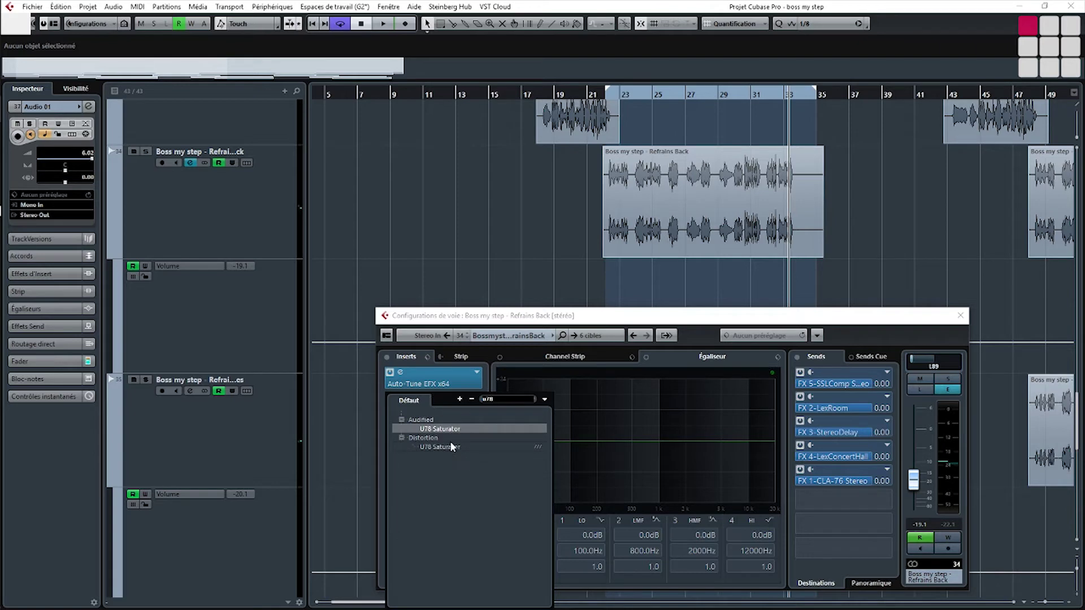
click(452, 447)
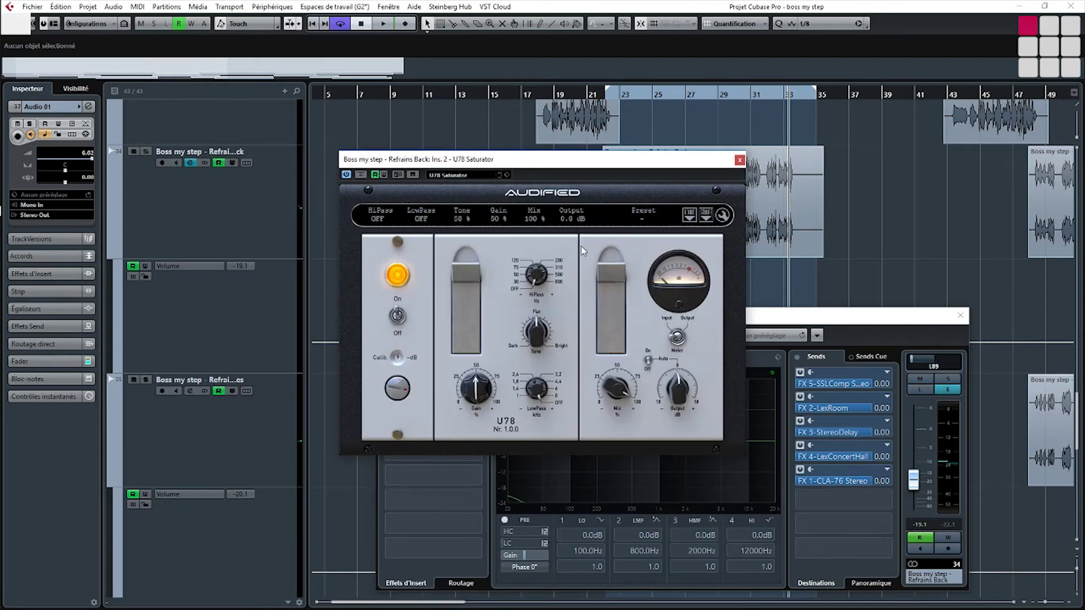
Load the VOCALS - BB Radio Voice preset in the Refrains Back U78 and close its window.
click(463, 175)
scroll(536, 418, down, 10)
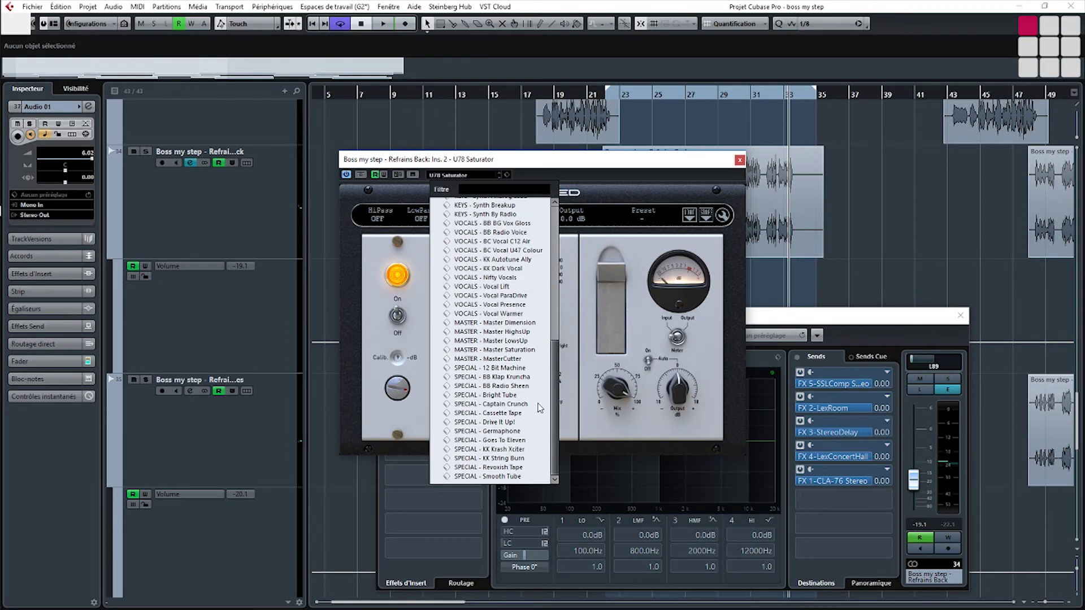
scroll(538, 412, up, 2)
drag(546, 379, 549, 375)
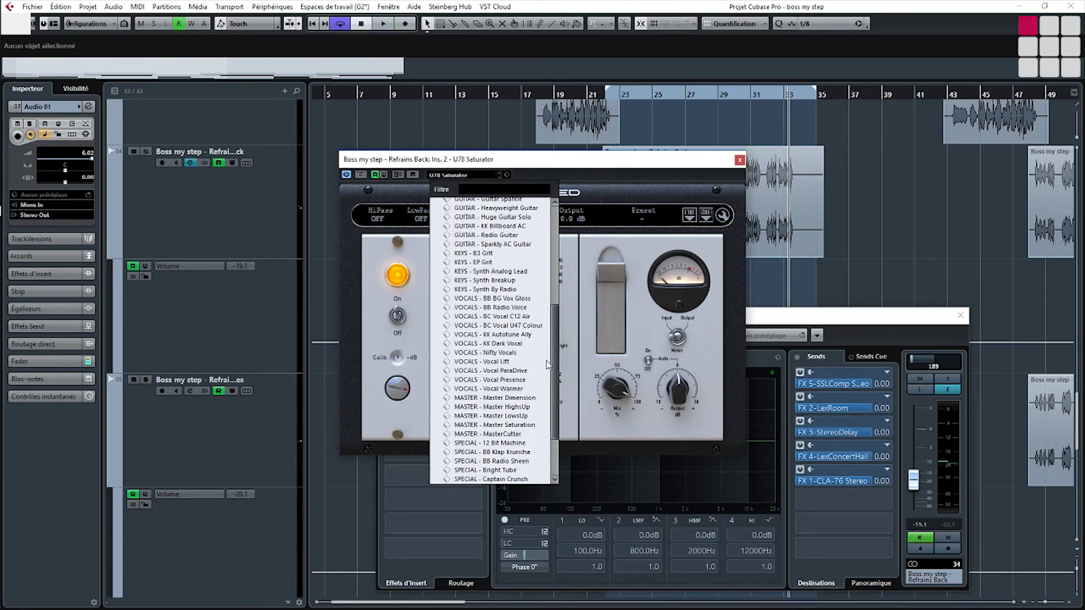
click(521, 308)
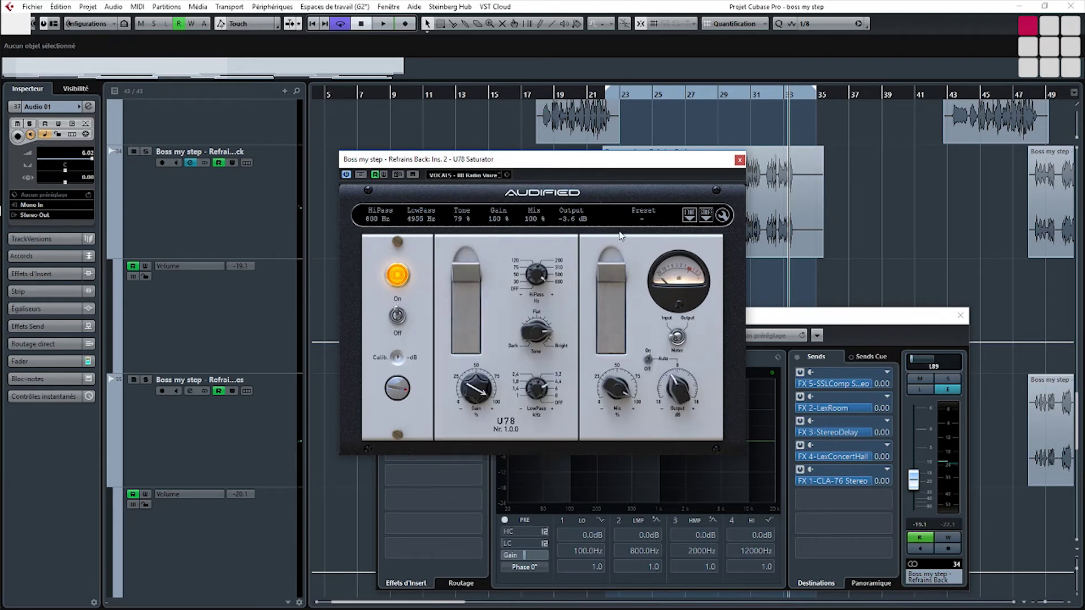
click(740, 160)
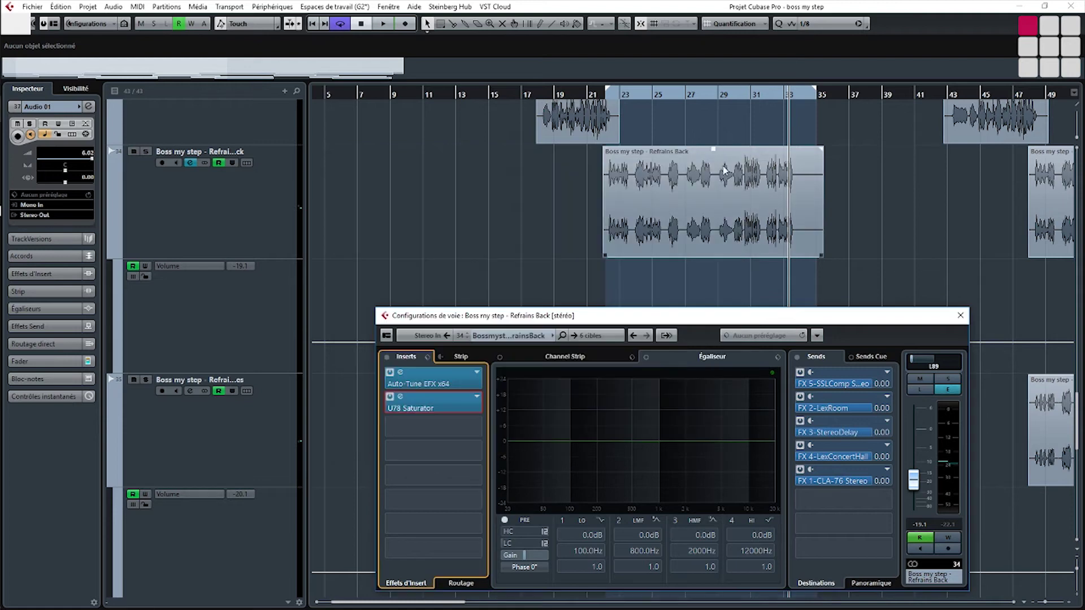
Play the cycle range from its start and solo the Refrains Back and Refrains Harmonies tracks.
click(609, 96)
key(space)
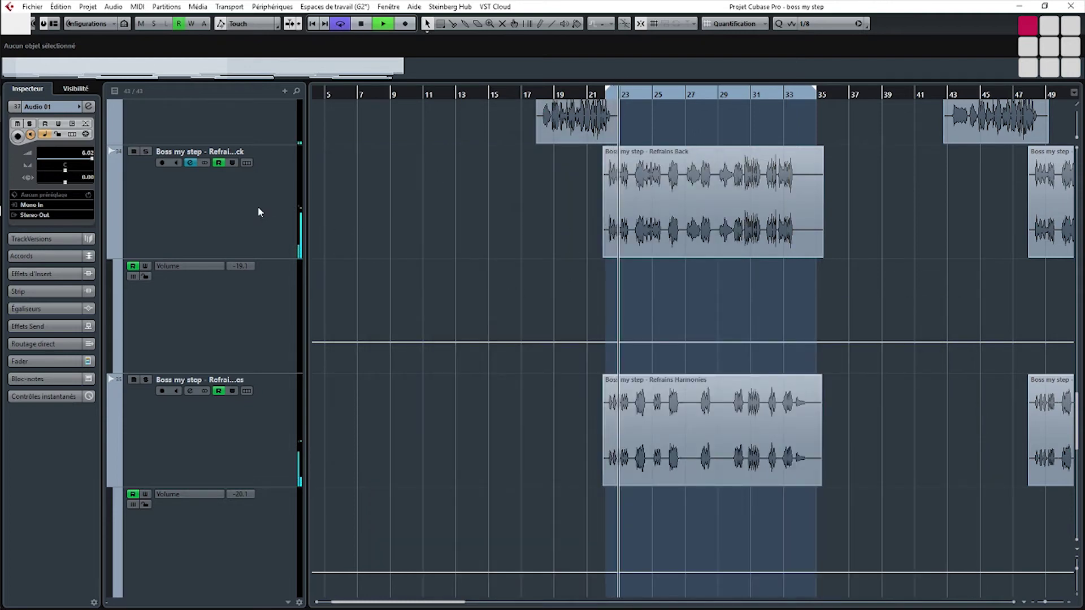
click(220, 209)
click(146, 152)
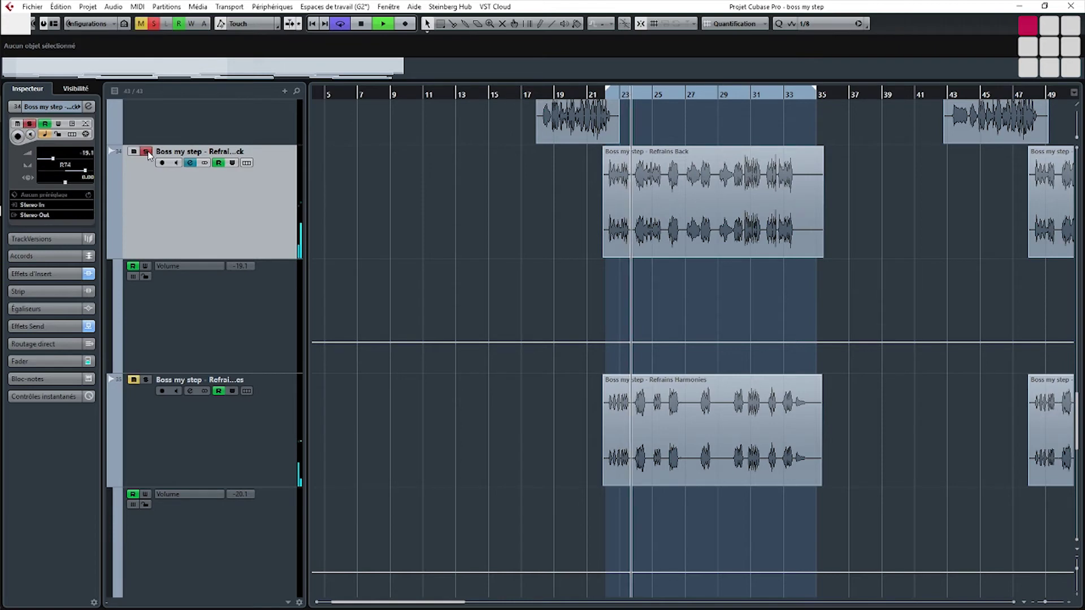
click(147, 380)
Open the Refrains Harmonies channel settings and insert the U78 Saturator in the second insert slot.
click(189, 391)
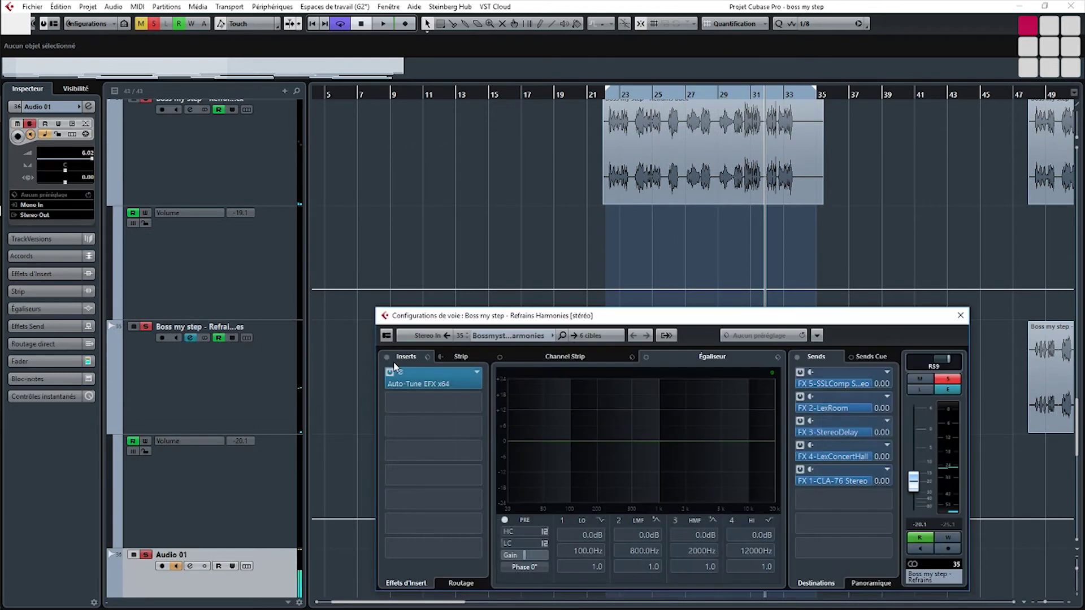
click(426, 400)
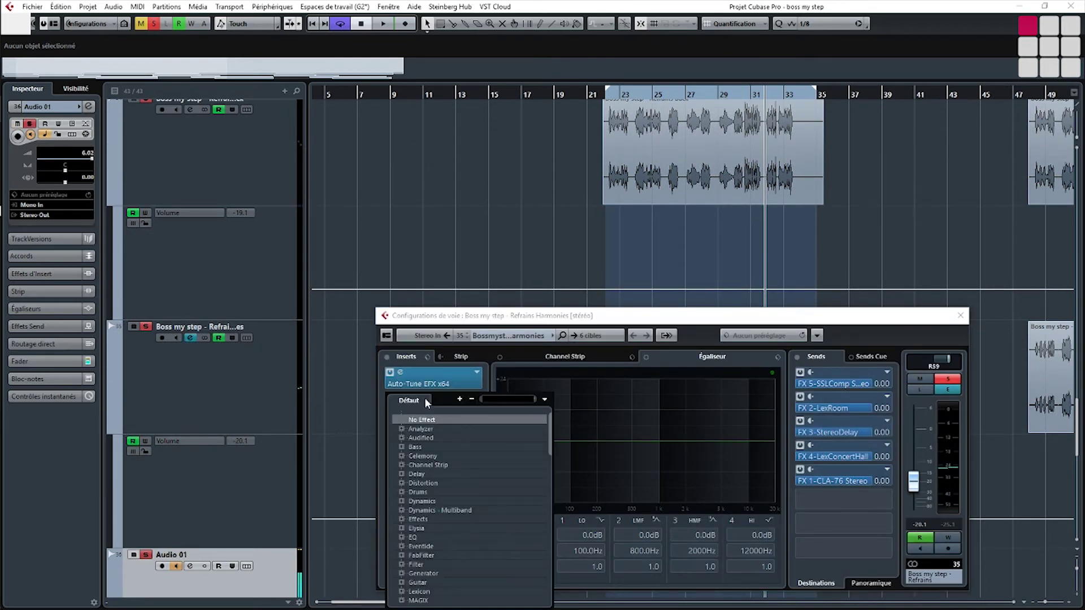
text(u78)
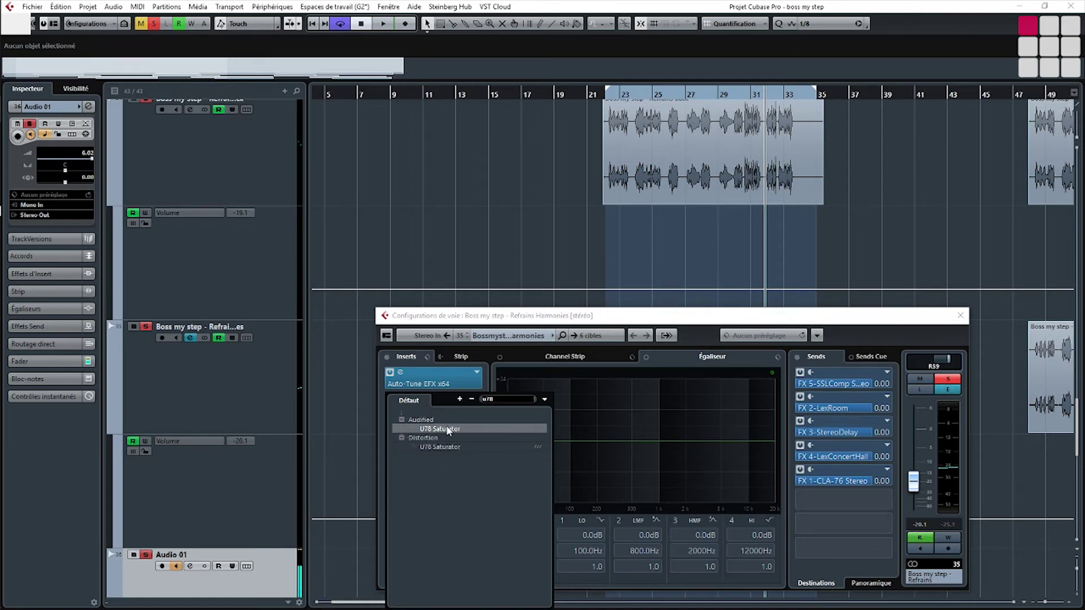
click(440, 446)
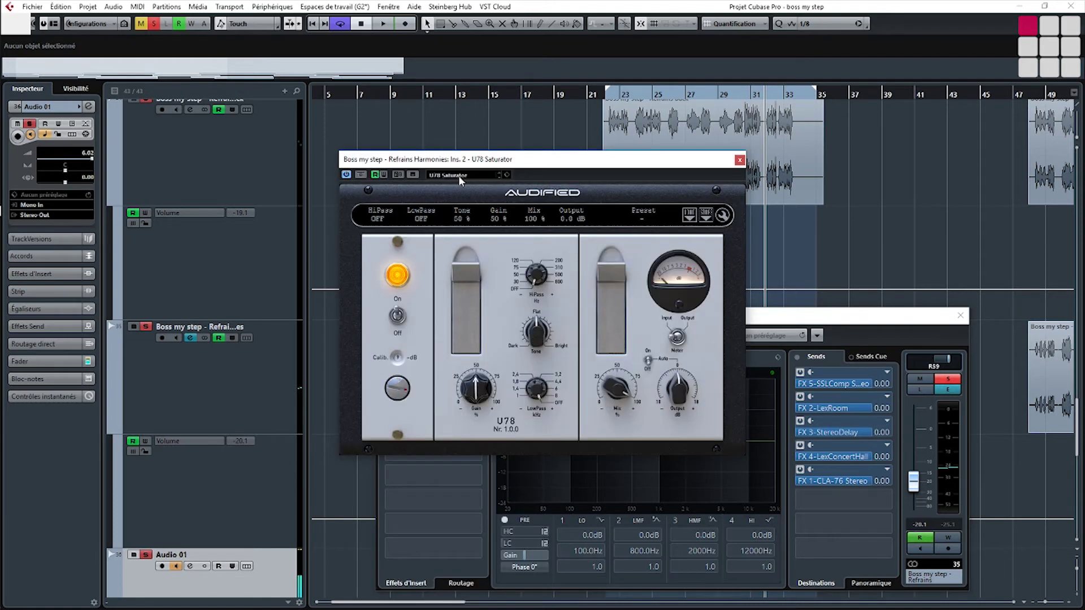
Load the VOCALS - BB Radio Voice preset in the Refrains Harmonies U78.
click(461, 176)
drag(552, 335, 554, 452)
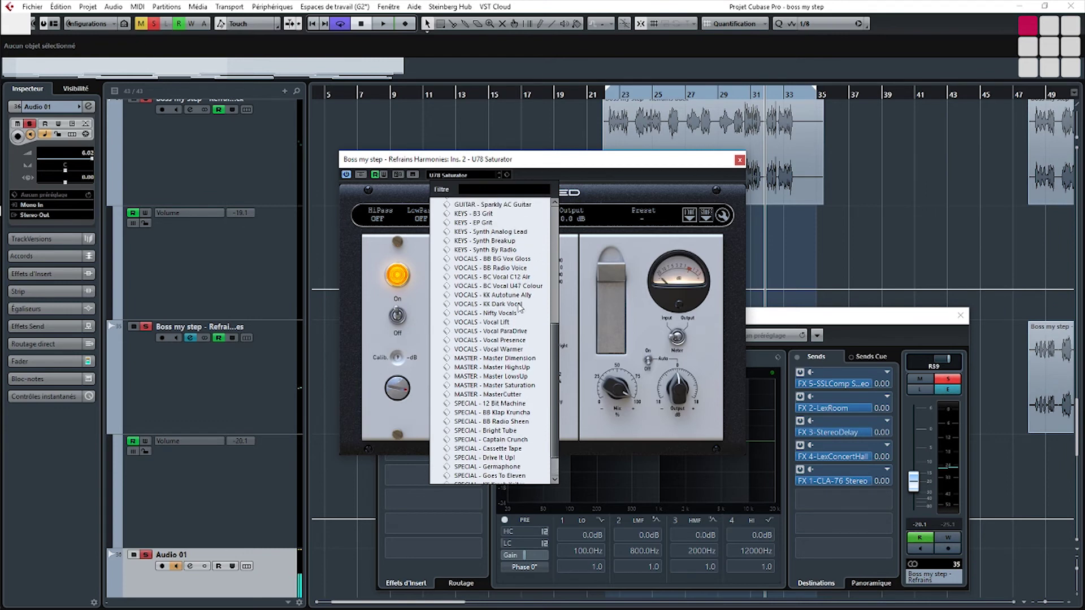
click(506, 270)
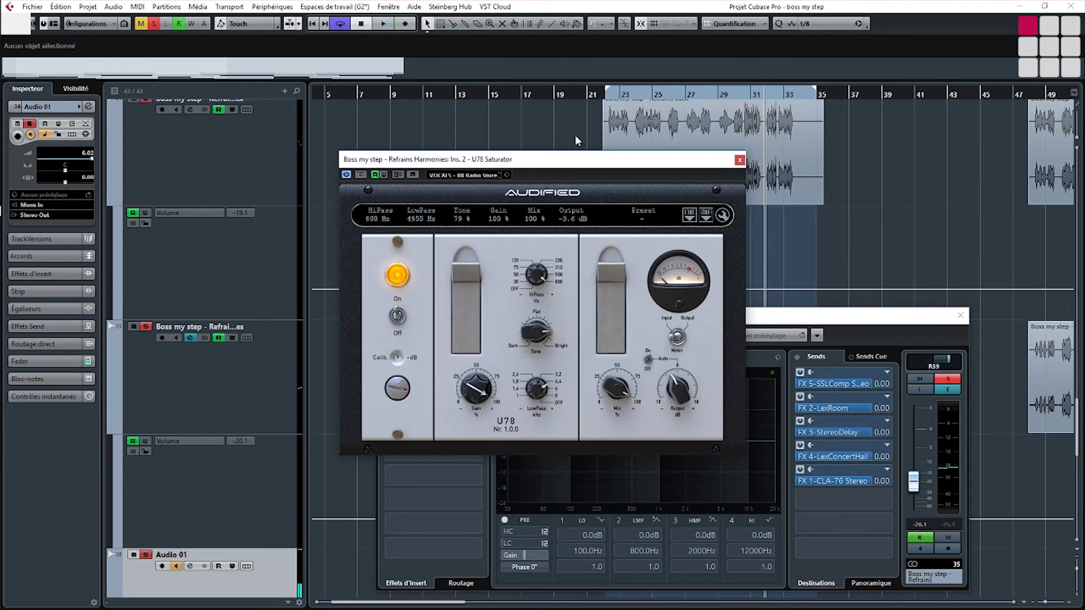
Play the soloed backing vocals from the start of the cycle range and stop the transport.
click(607, 96)
key(space)
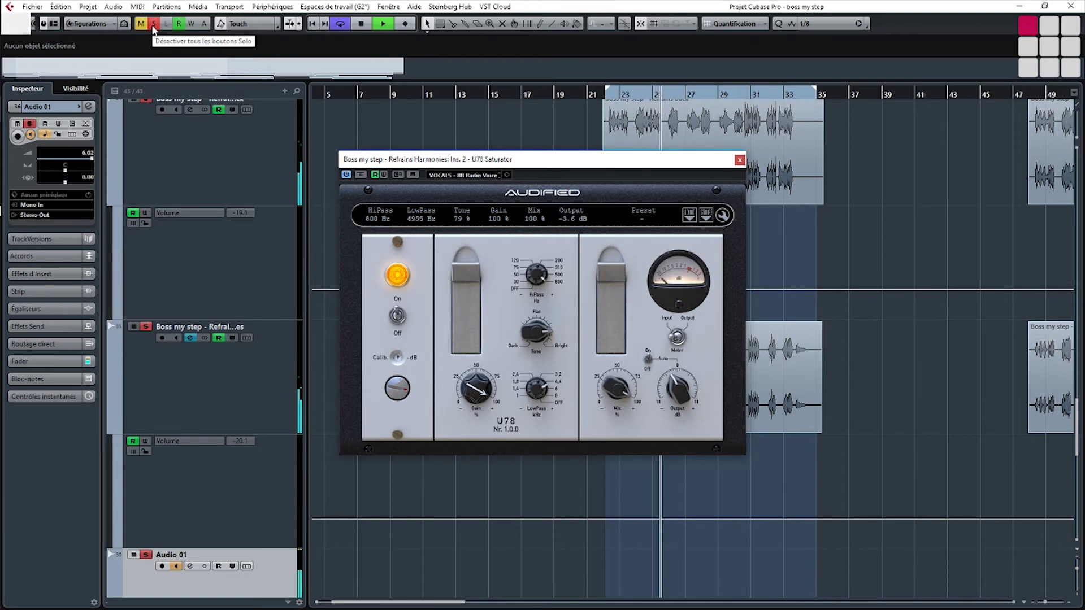
click(356, 27)
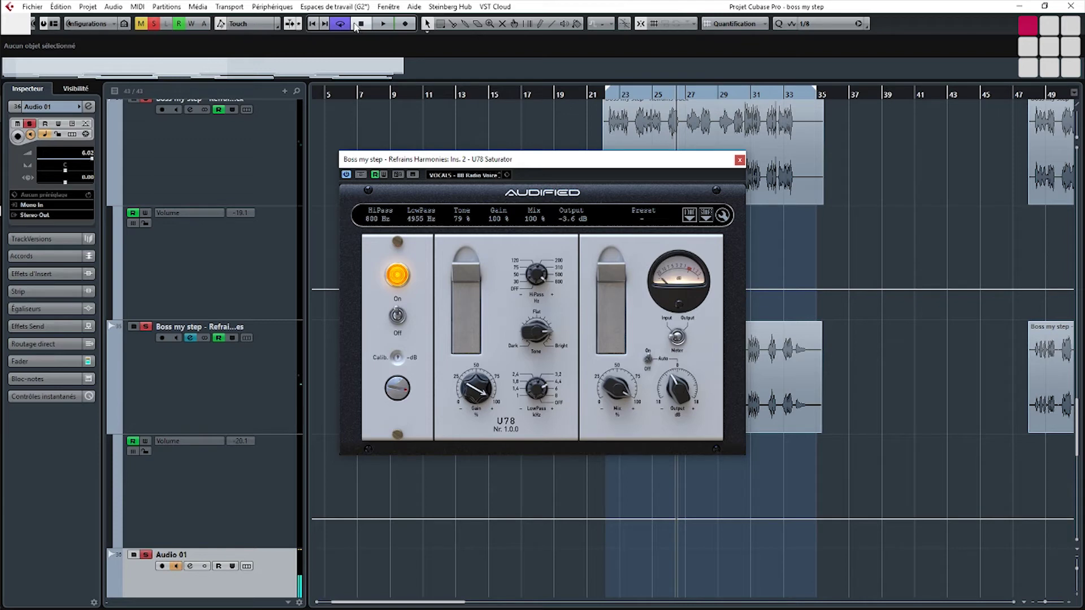
Deactivate all solos, play the cycle range in the full mix, close the U78 window and stop playback.
drag(452, 160, 326, 150)
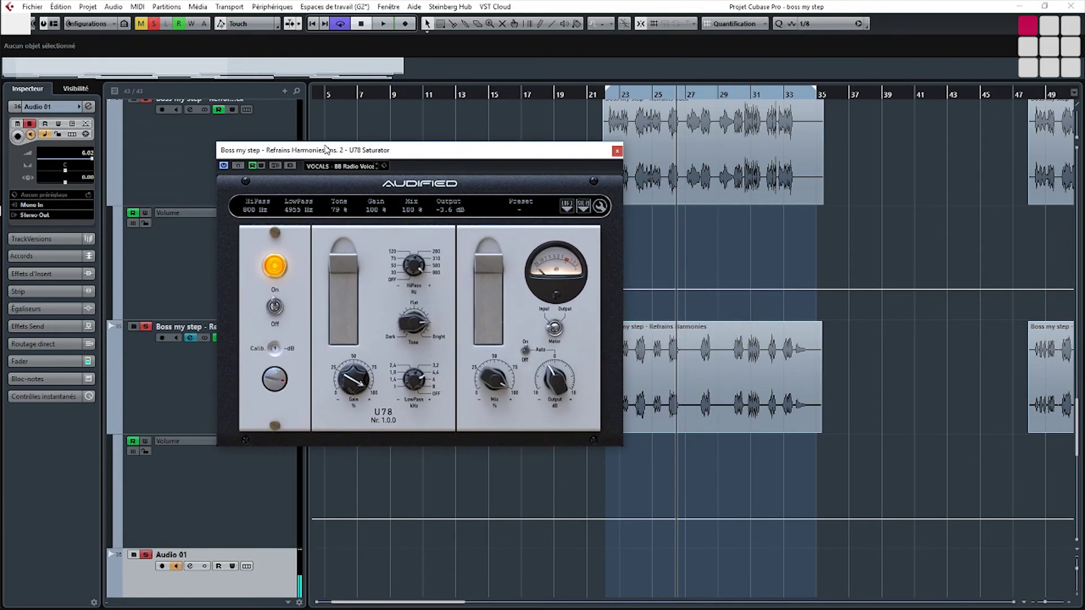
click(606, 97)
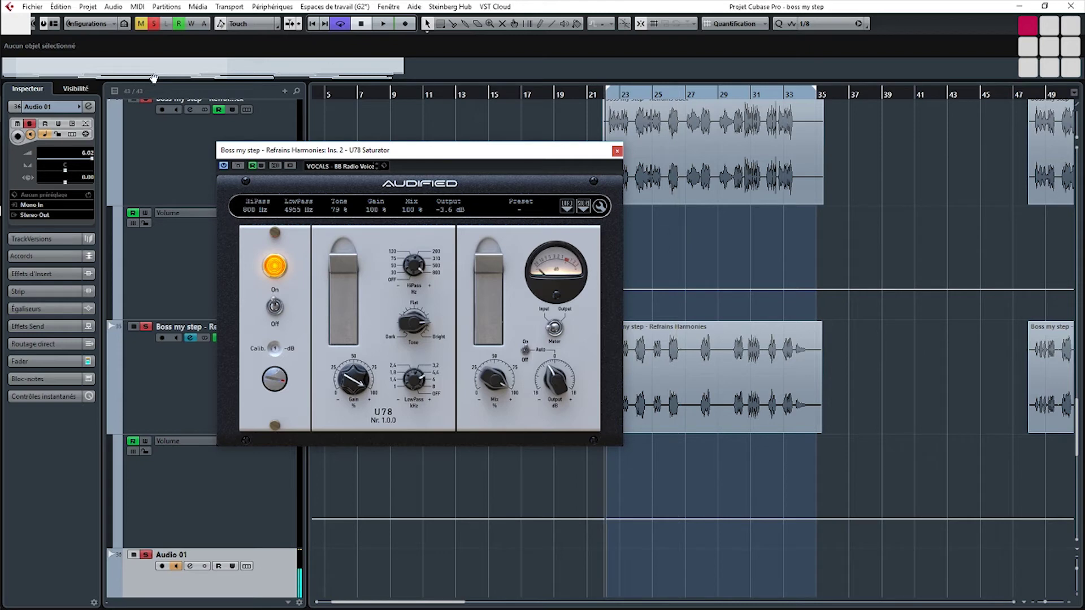
click(154, 23)
key(space)
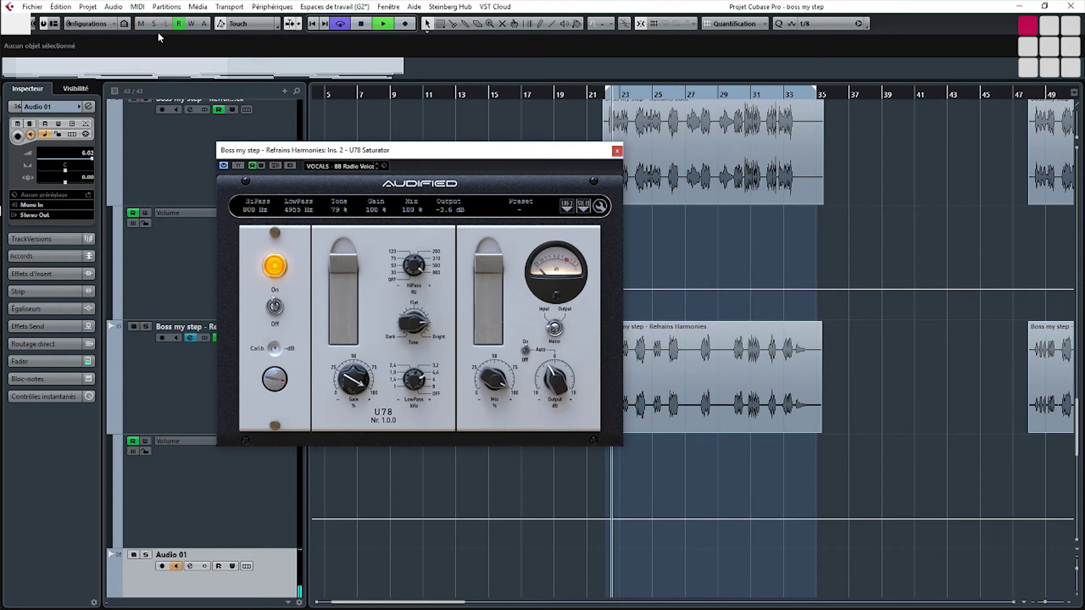
click(617, 151)
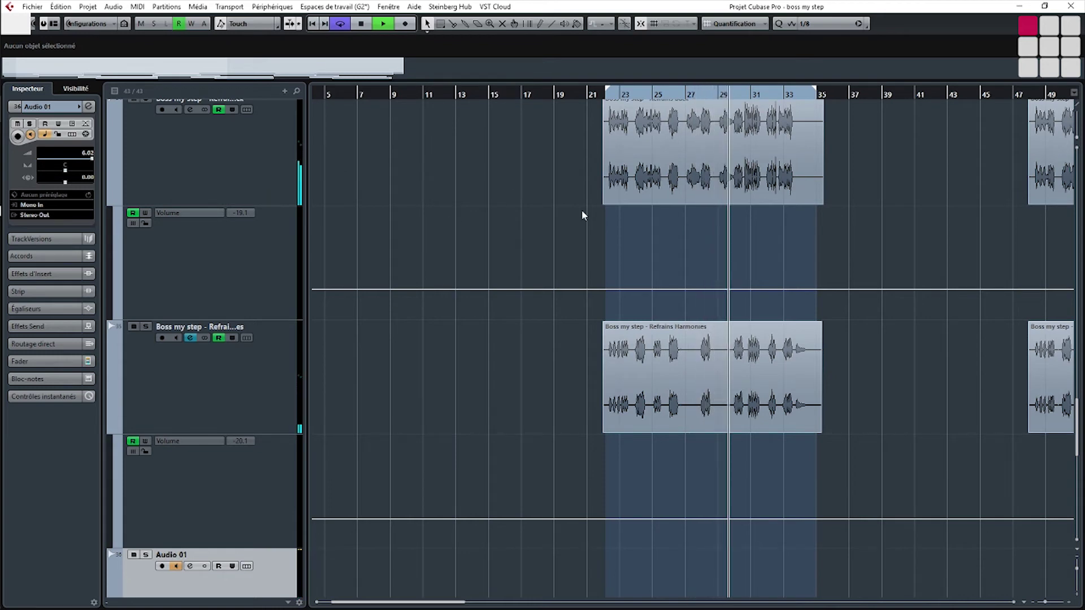
key(space)
Open the FX 1-CLA-76 Stereo channel settings and insert the U73b Compressor in the first insert slot.
drag(1076, 415, 1055, 469)
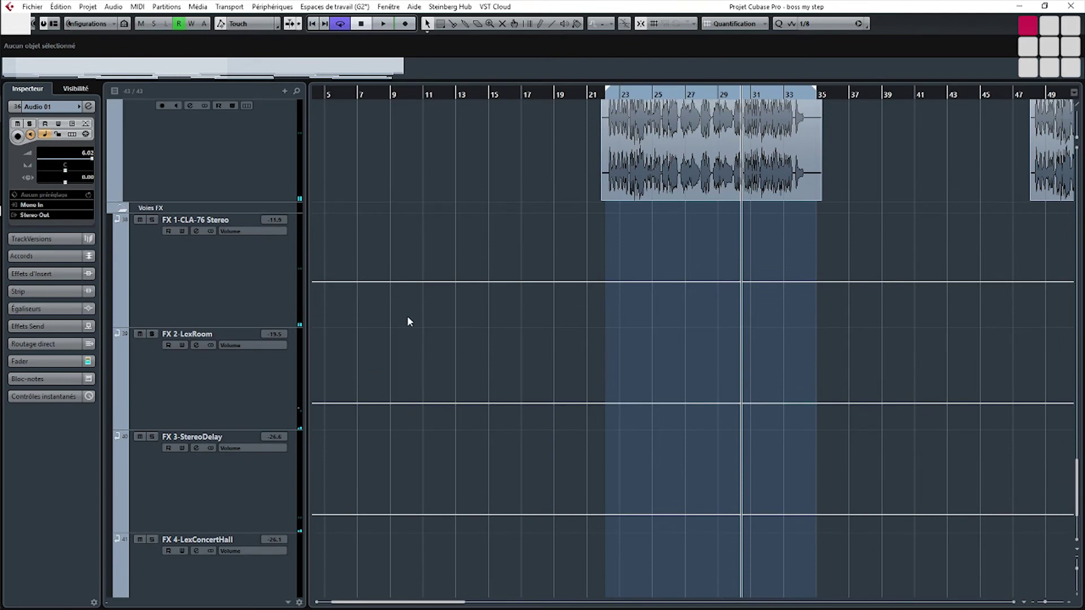
click(196, 231)
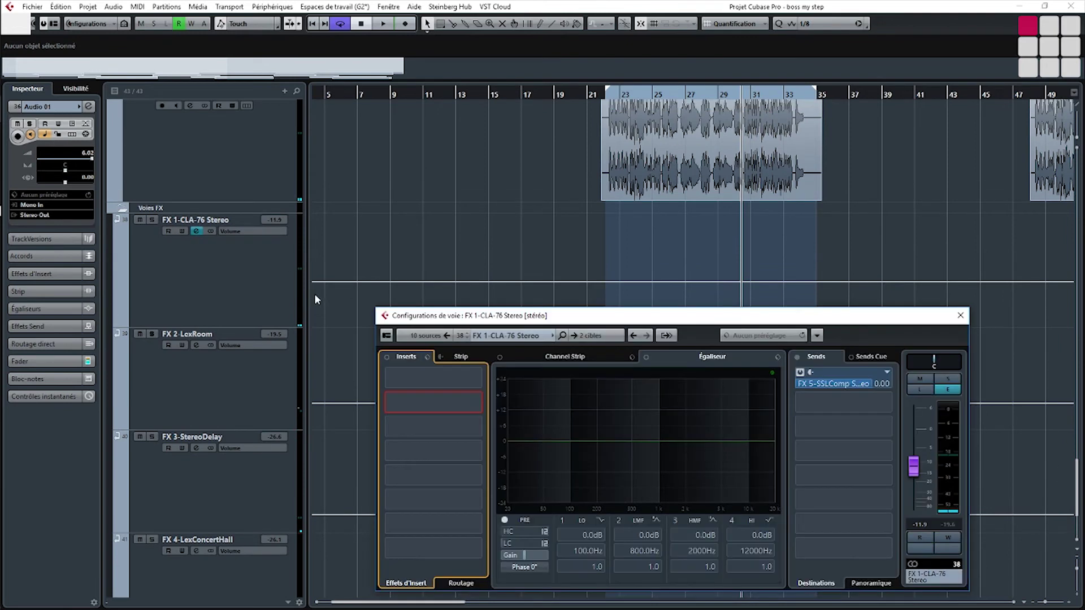
click(451, 381)
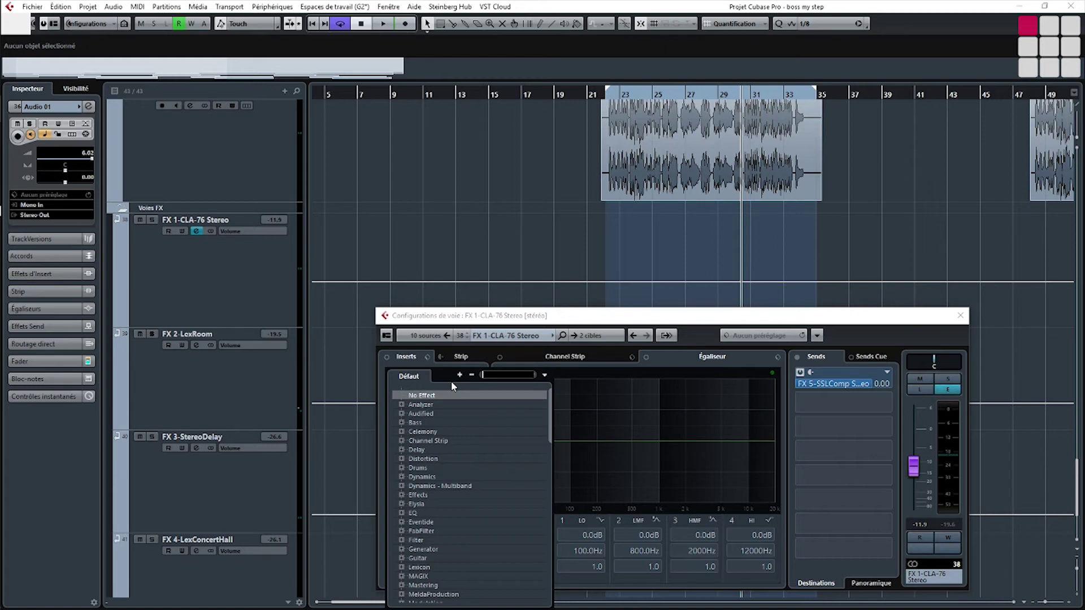
text(u73)
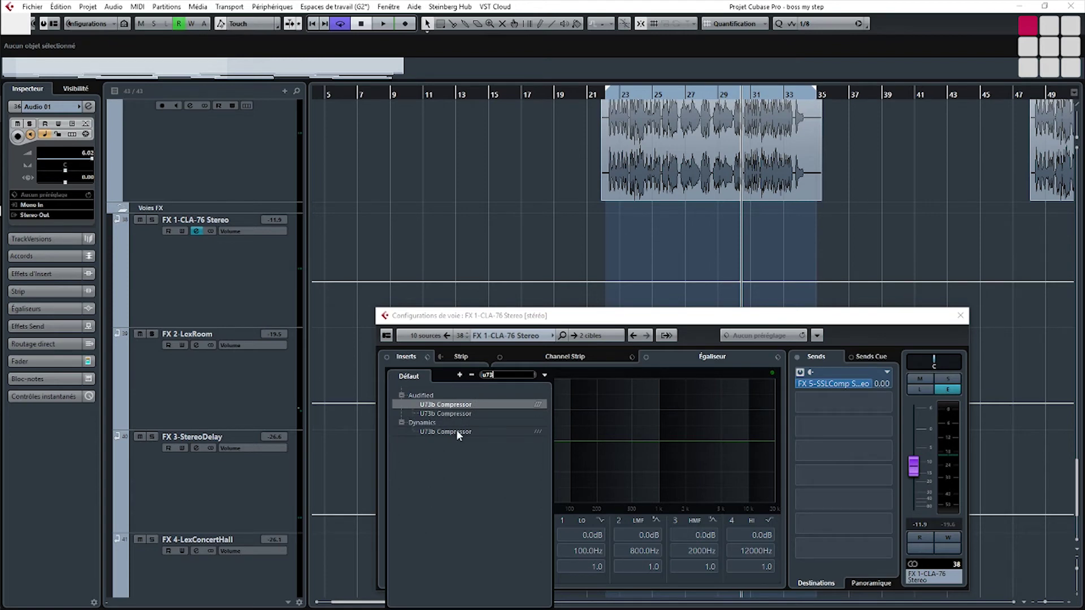
click(465, 403)
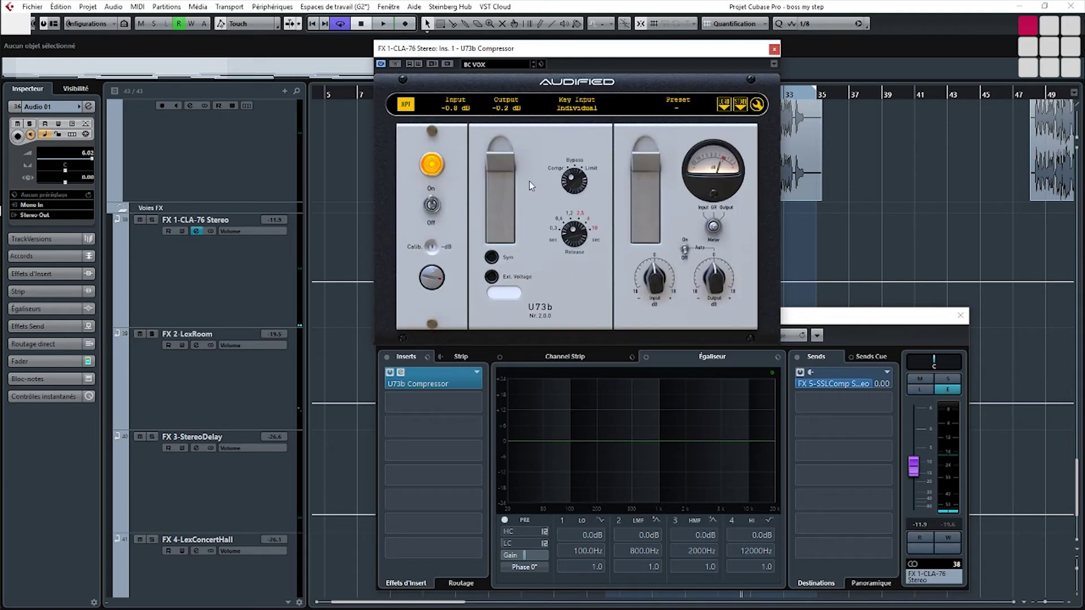
Load the Vocal Gentle preset in the FX 1-CLA-76 Stereo U73b during cycle playback and set its input to -3.4 dB.
drag(595, 51, 346, 115)
click(606, 96)
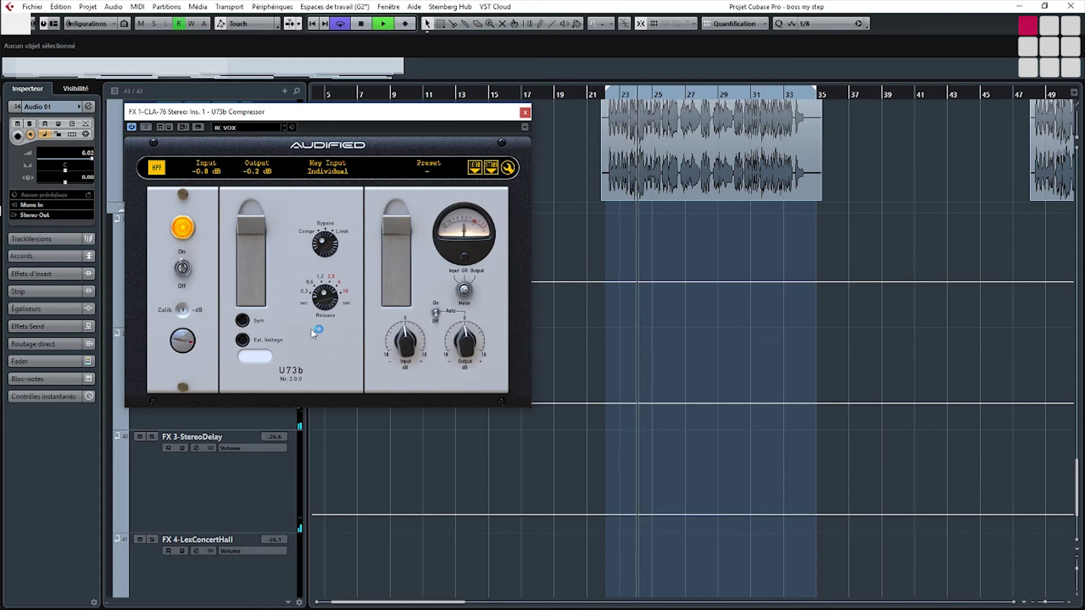
click(257, 128)
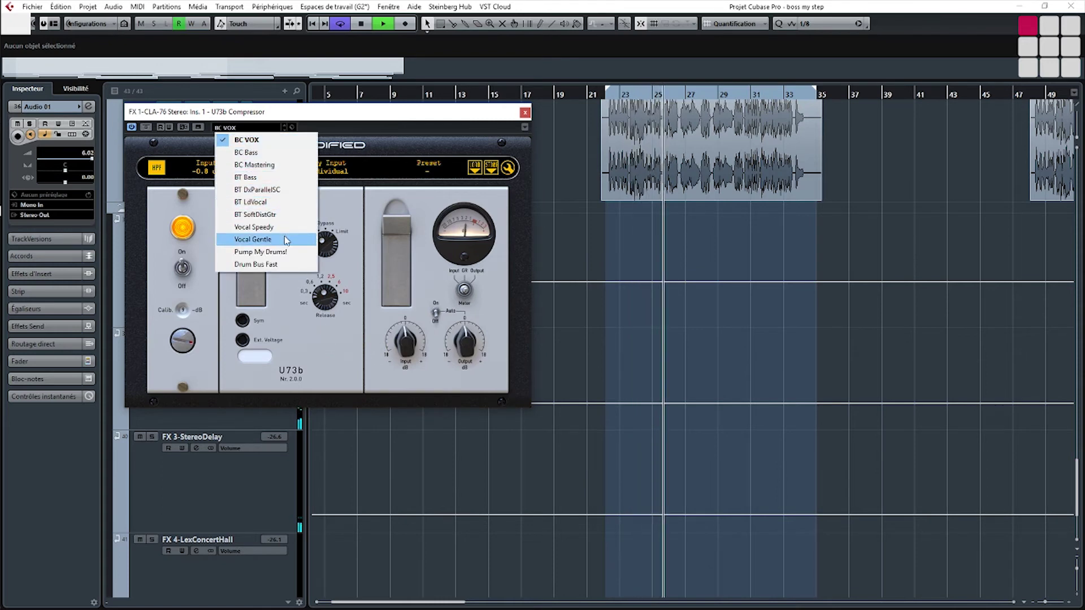
click(285, 238)
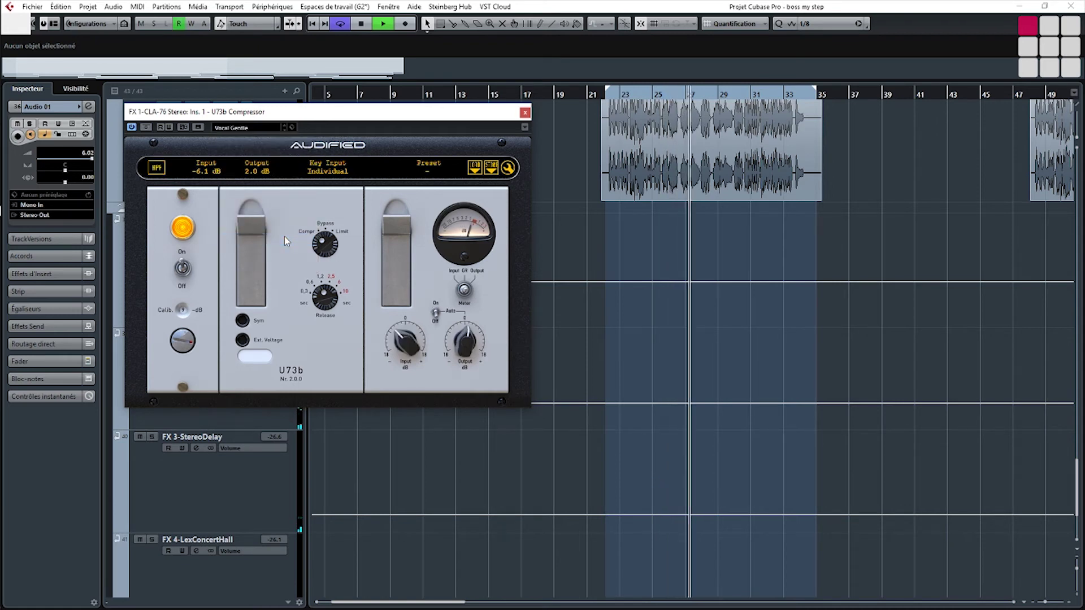
drag(399, 337, 400, 330)
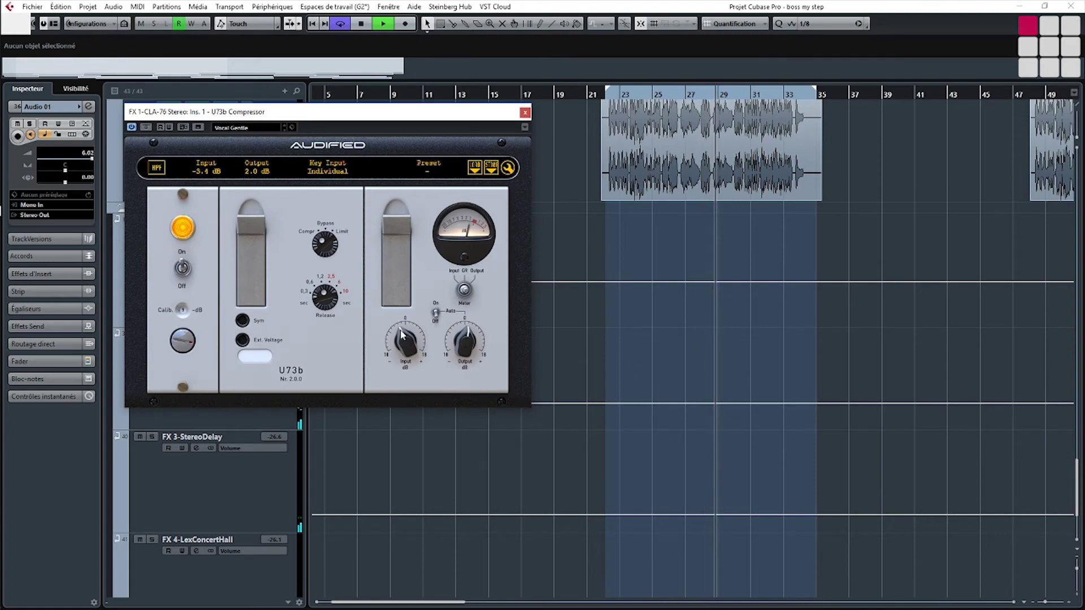
Solo the Audio 01 track together with FX 1-CLA-76 Stereo, lower the U73b input to -7.0 dB and close the plug-in window.
drag(396, 113, 732, 122)
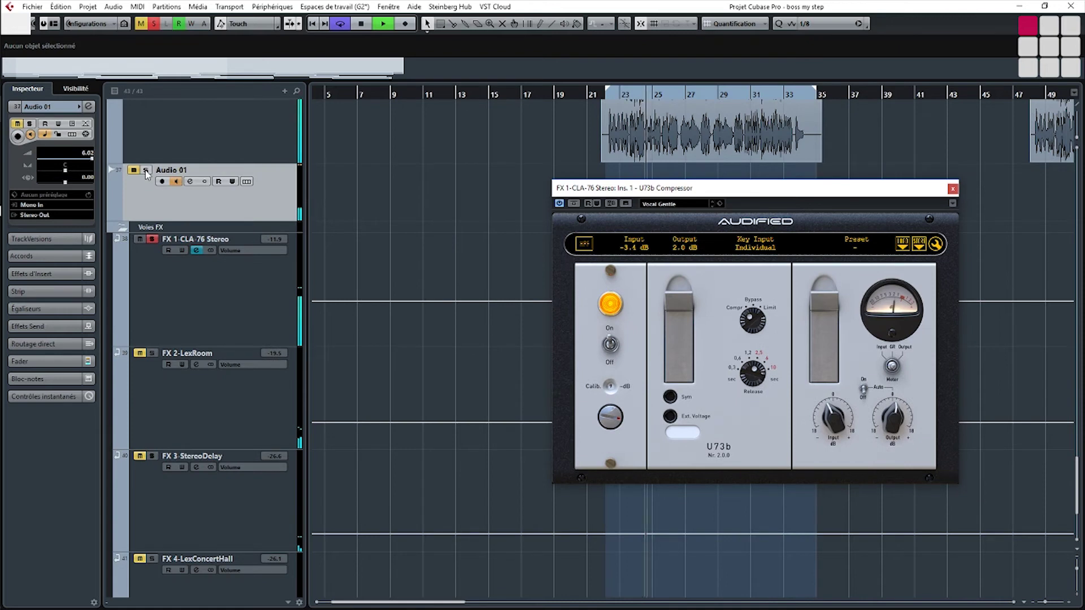
click(146, 170)
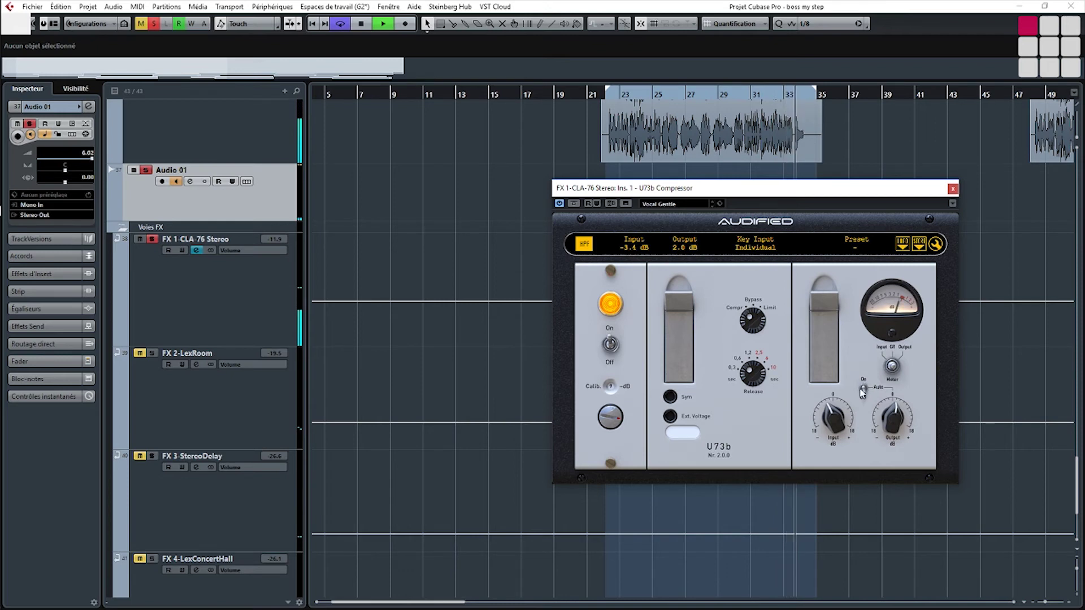
drag(831, 417, 830, 428)
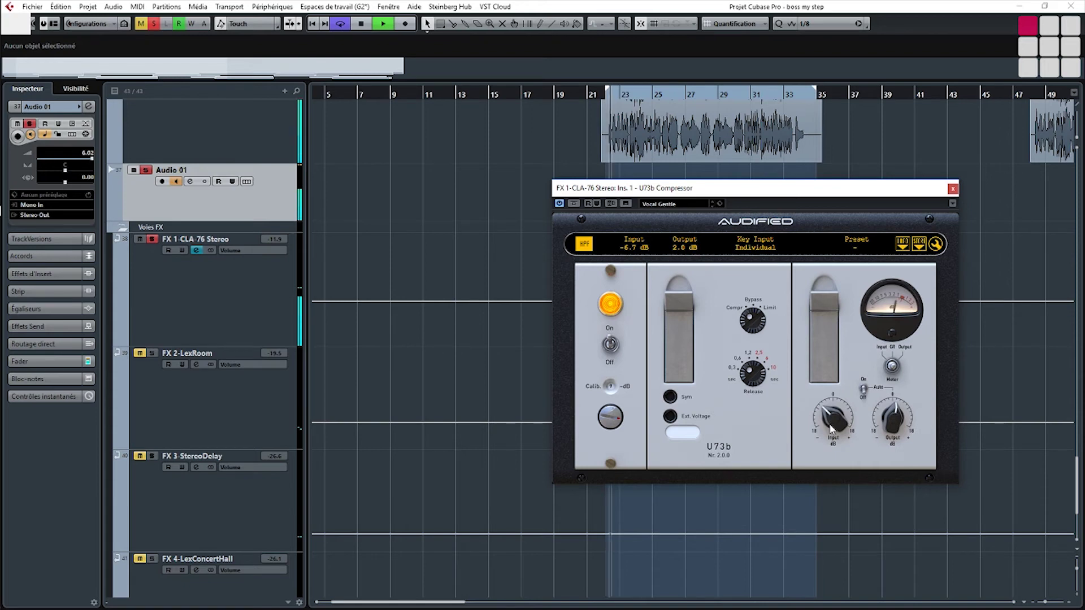
drag(831, 429, 832, 433)
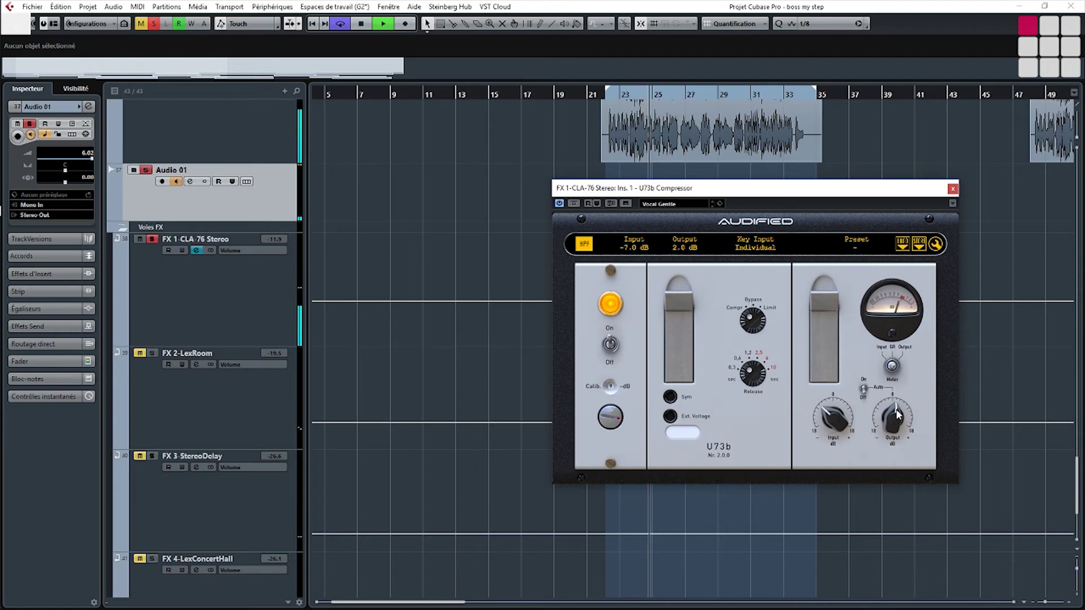
click(953, 189)
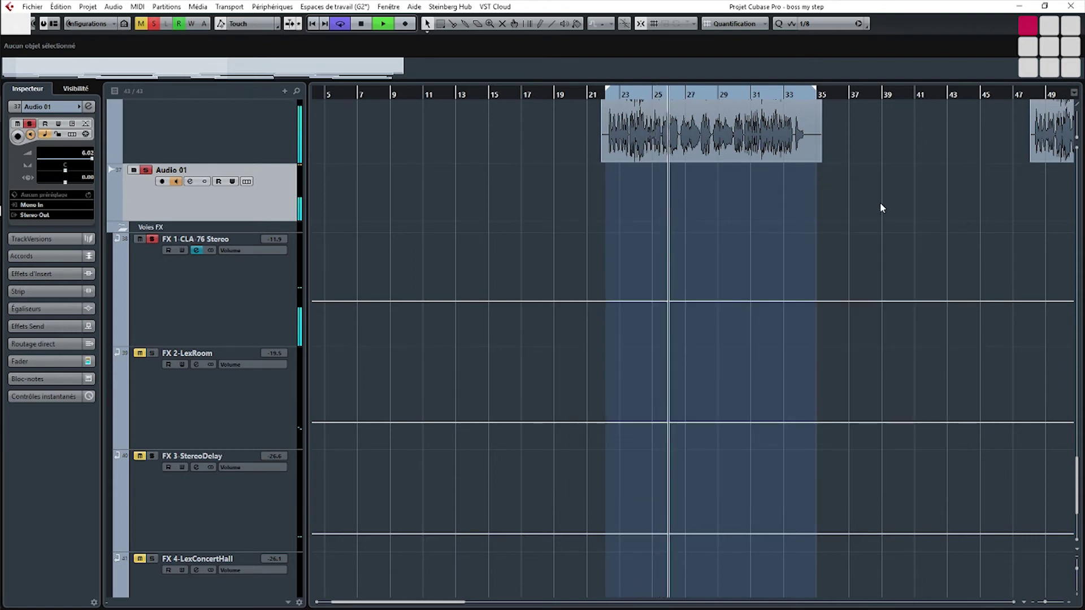
Deactivate all solo and mute states, listen to the full mix and stop playback.
click(153, 23)
click(140, 23)
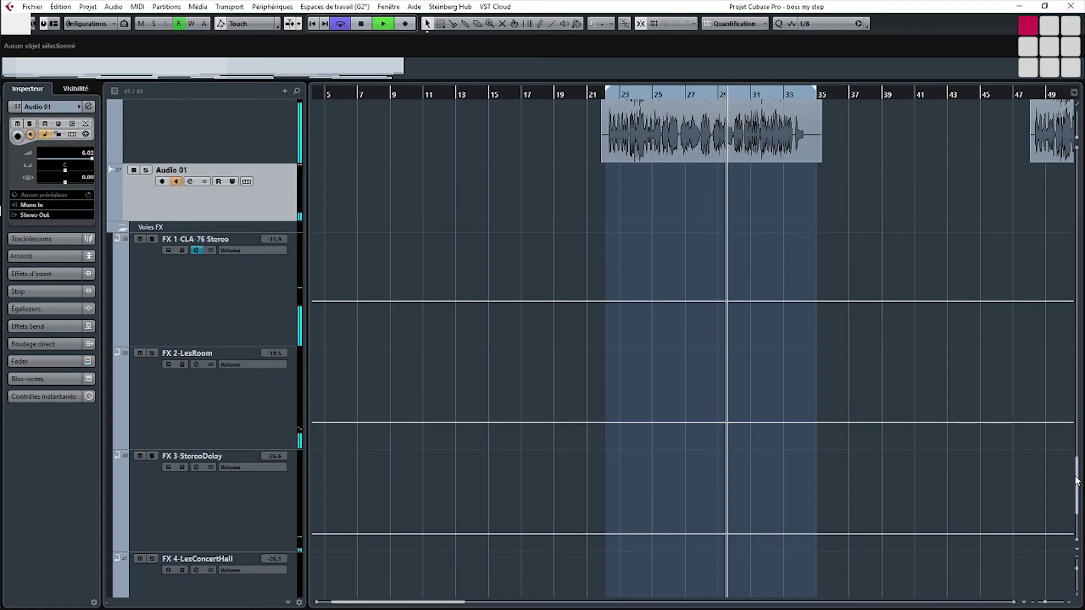
key(space)
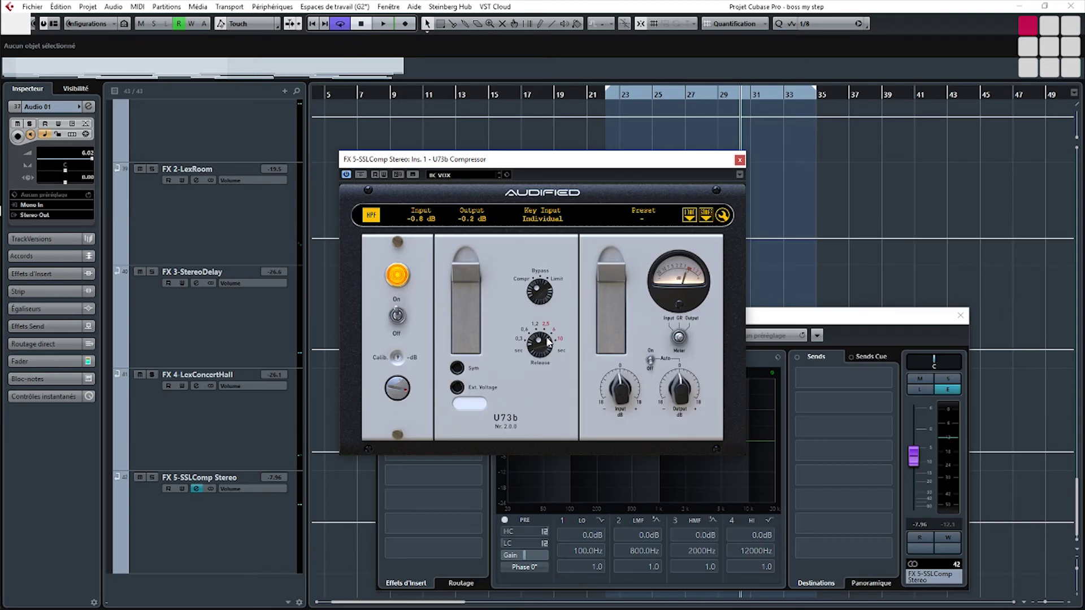
Add the U78 Saturator after the FX 5-SSLComp Stereo U73b and set the compressor's input to -11.2 dB and output to 1.9 dB.
drag(639, 167, 784, 175)
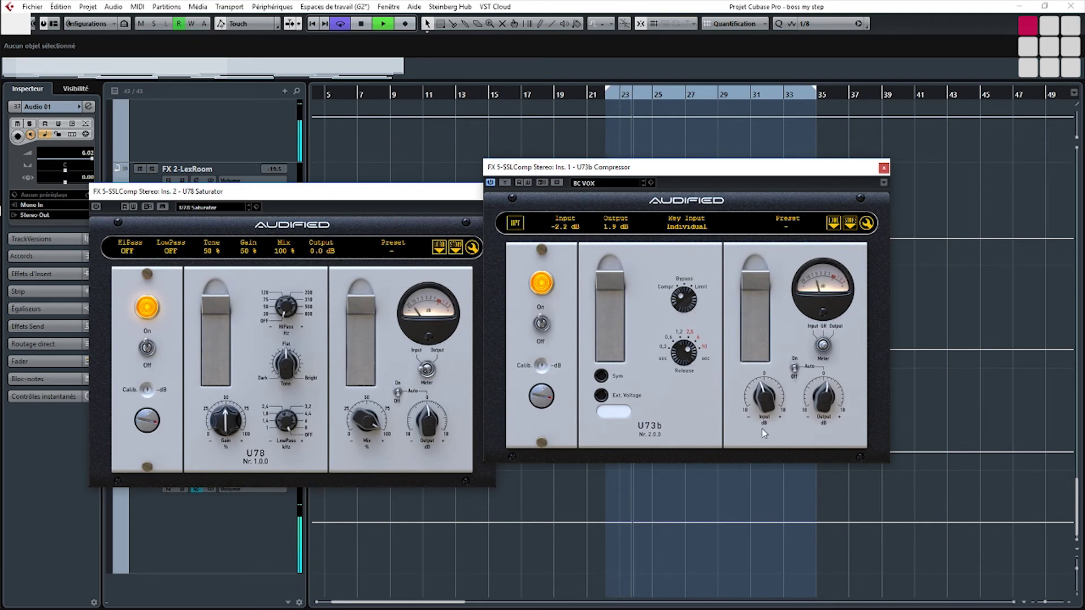
drag(681, 363, 681, 371)
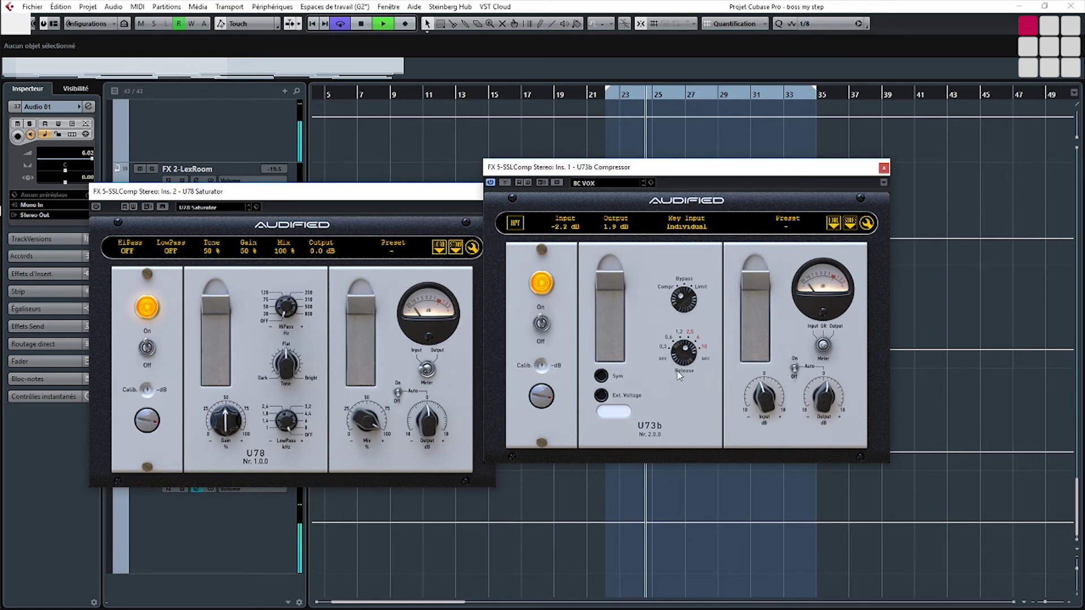
drag(763, 404, 752, 425)
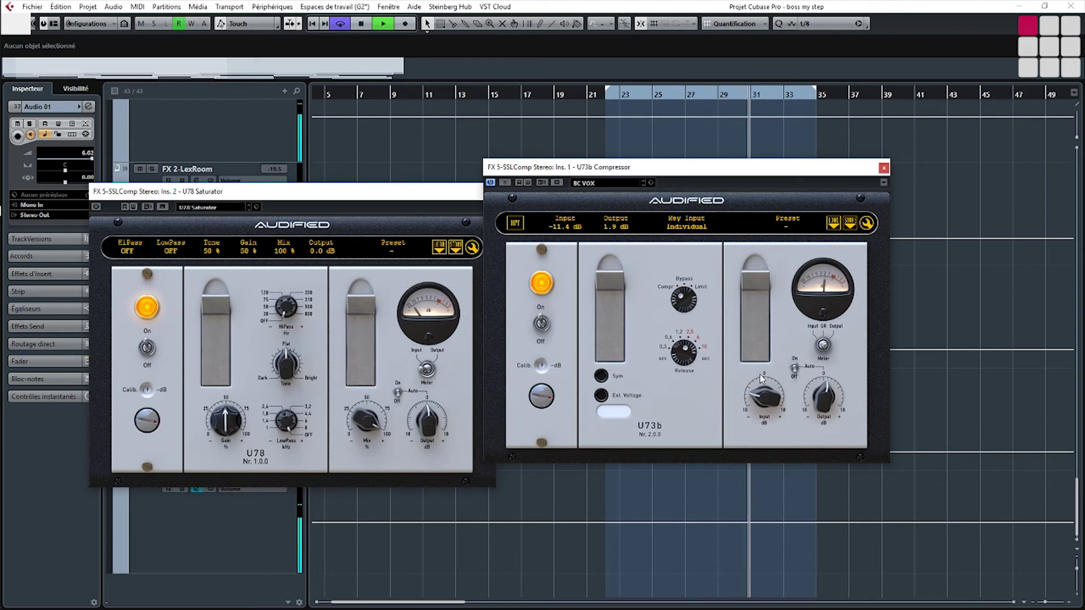
drag(768, 395, 767, 394)
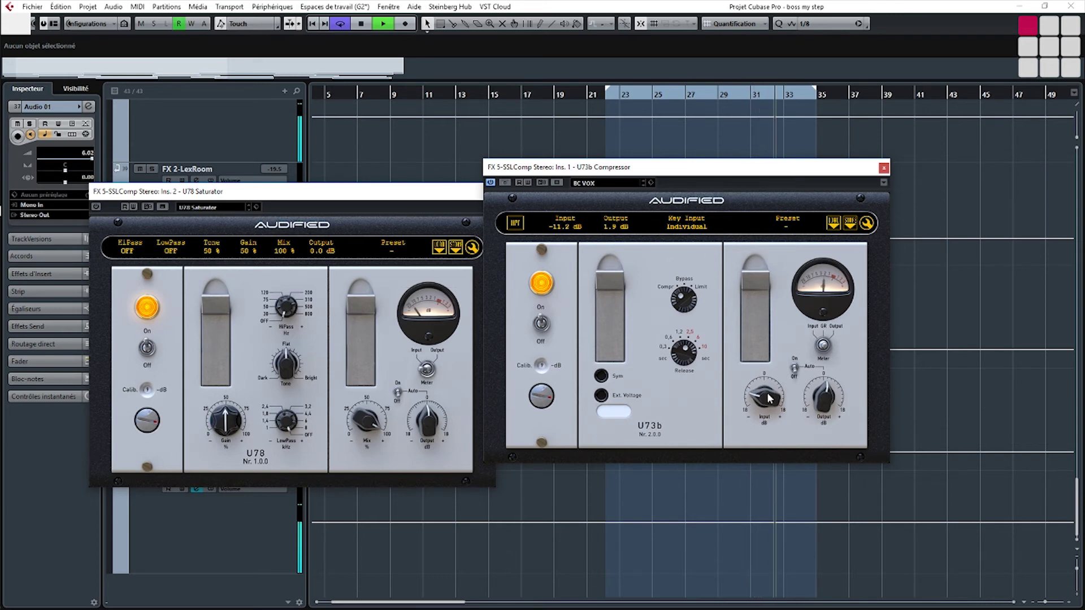
Listen to the FX 5-SSLComp Stereo channel in solo, deactivate all solos and stop playback.
drag(432, 193, 556, 182)
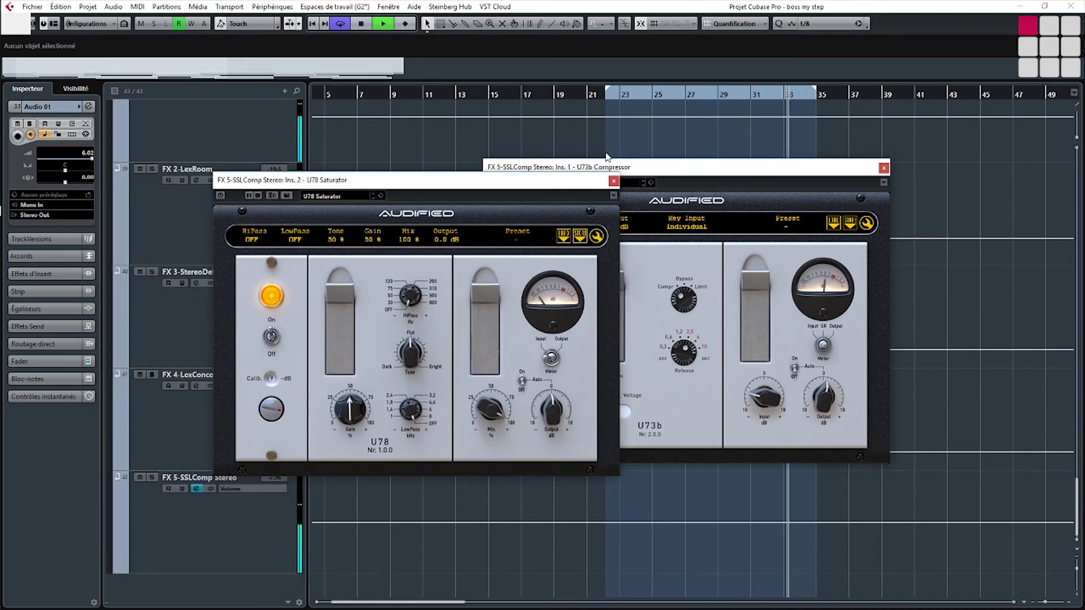
click(152, 478)
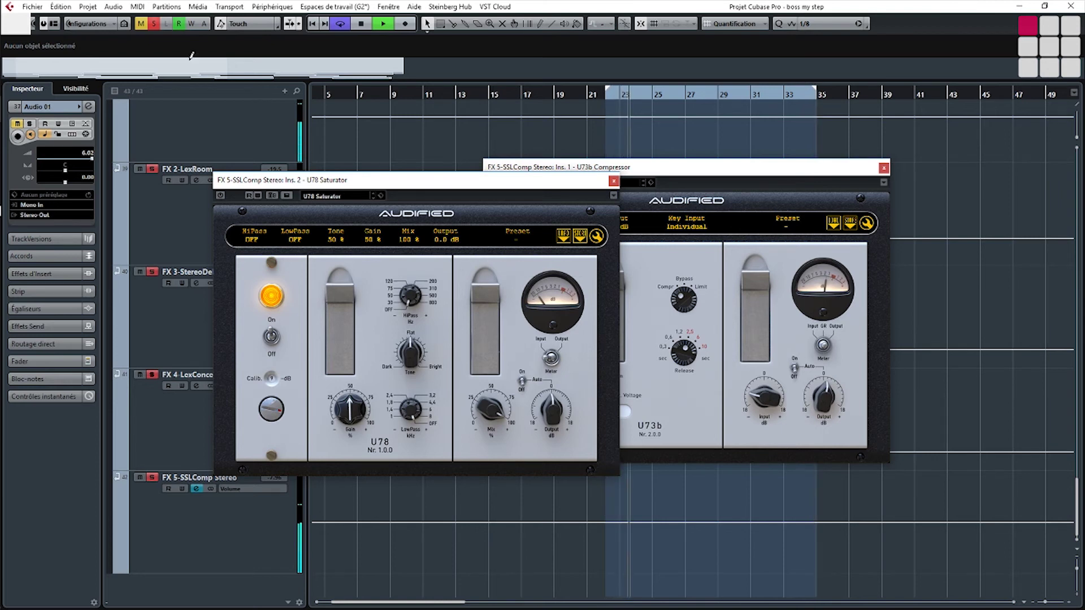
click(153, 24)
key(space)
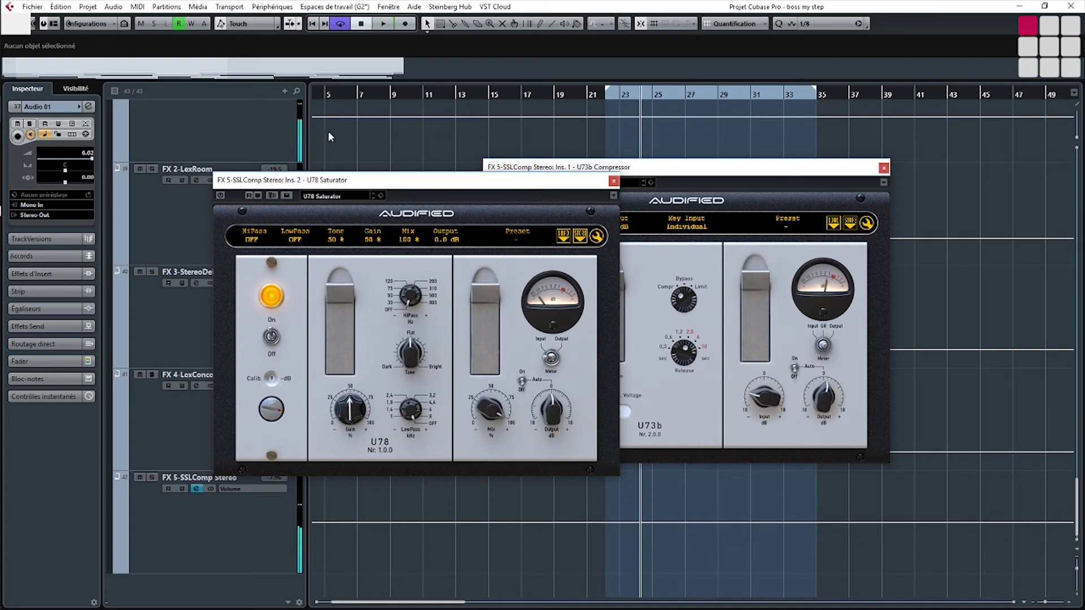
Load the MASTER - Master Dimensi preset in the FX 5-SSLComp Stereo U78 and start playback.
click(334, 197)
scroll(428, 275, down, 9)
scroll(414, 387, down, 1)
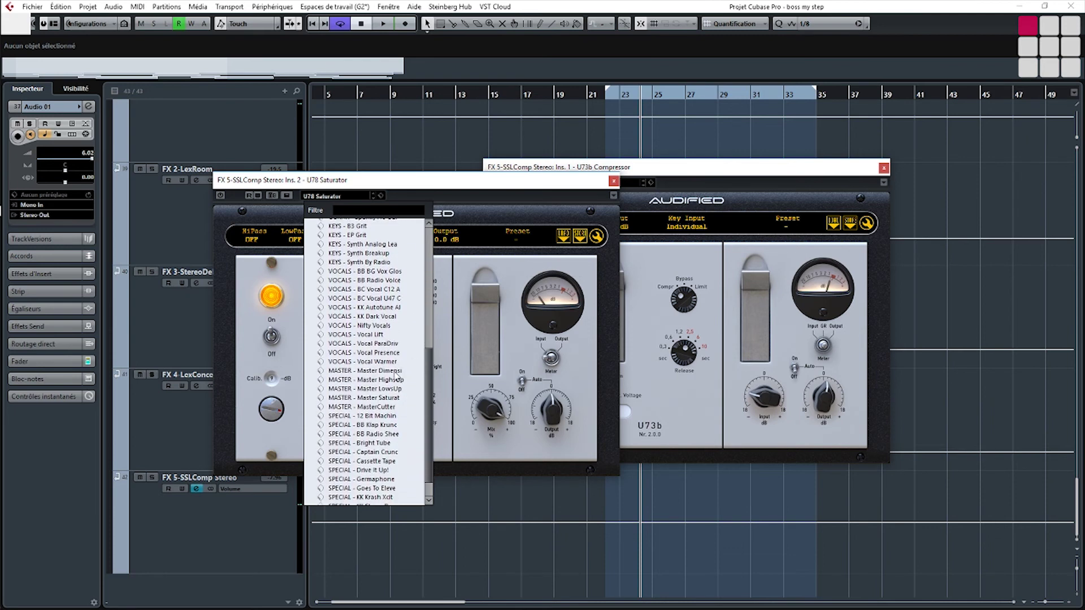
click(376, 371)
key(space)
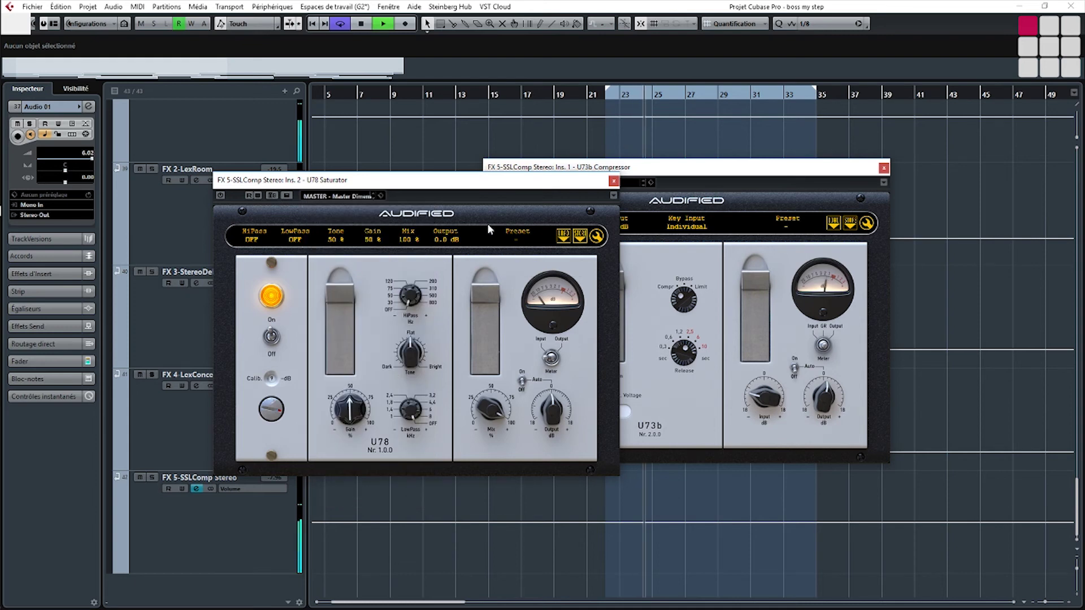
Audition the U78 presets VOCALS - Vocal Warmer, Vocal Presence, Vocal ParaDriv and Vocal Lift on FX 5-SSLComp Stereo.
click(374, 197)
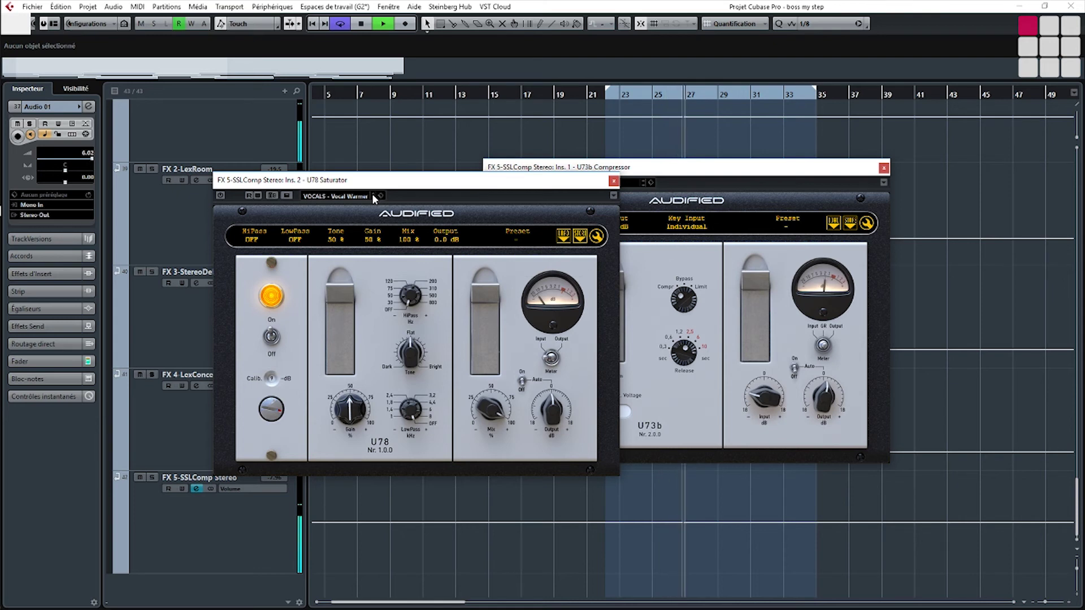
click(374, 197)
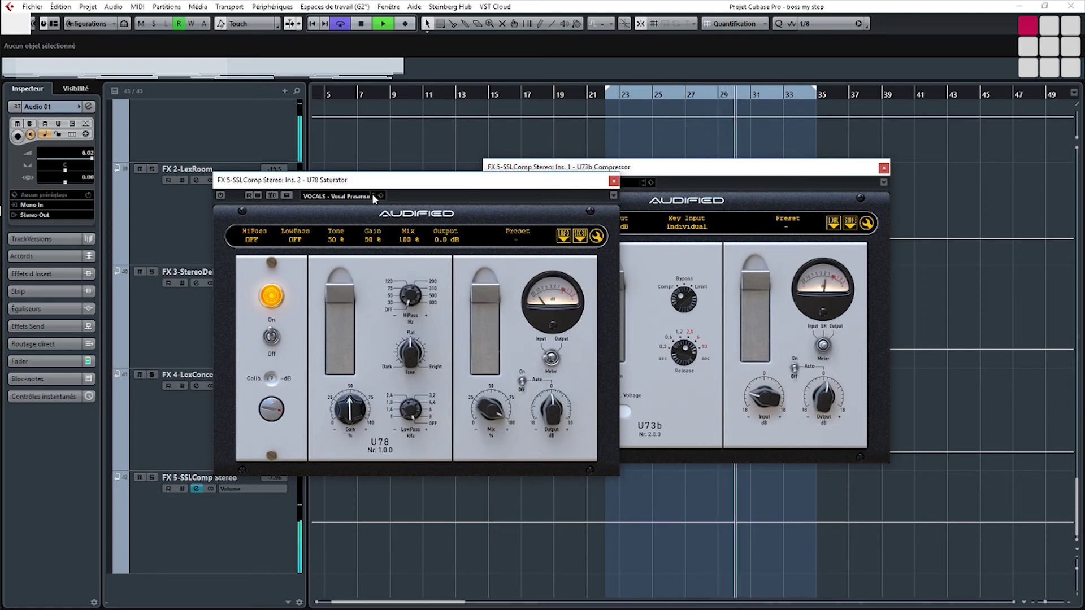
click(374, 196)
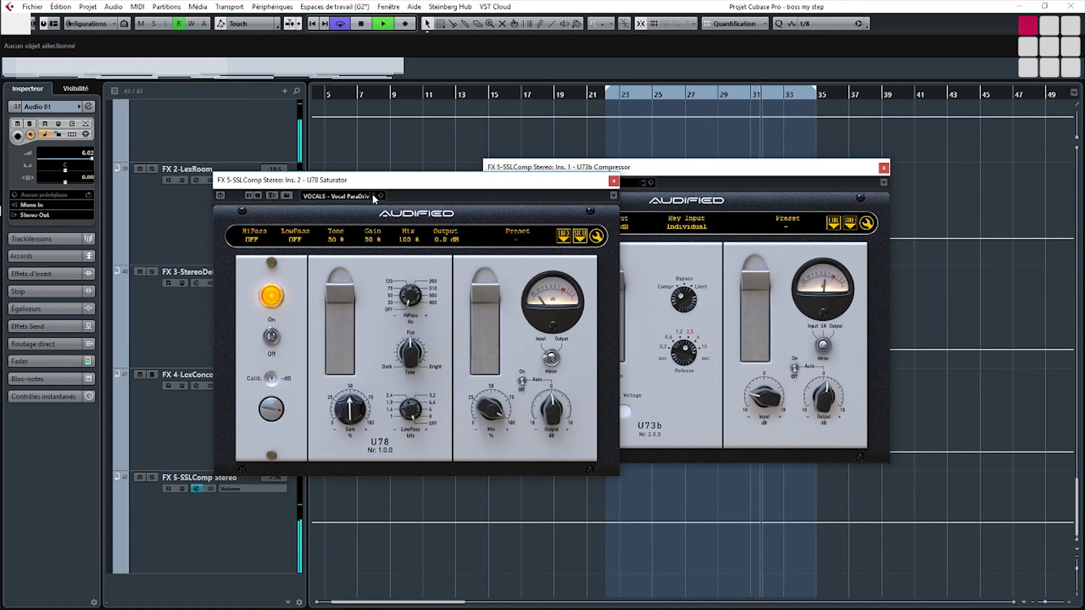
key(space)
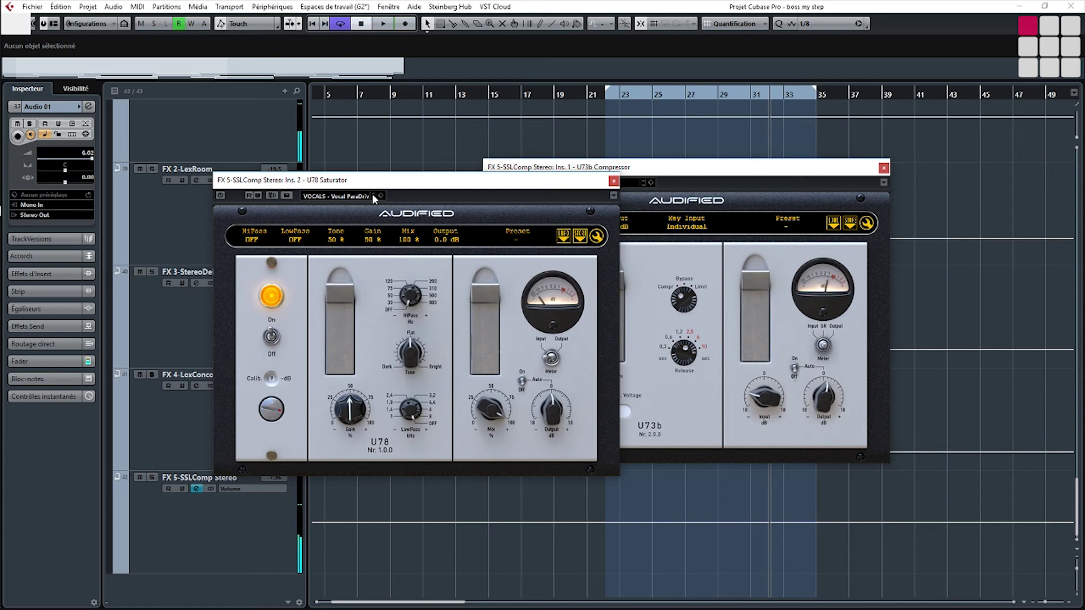
key(space)
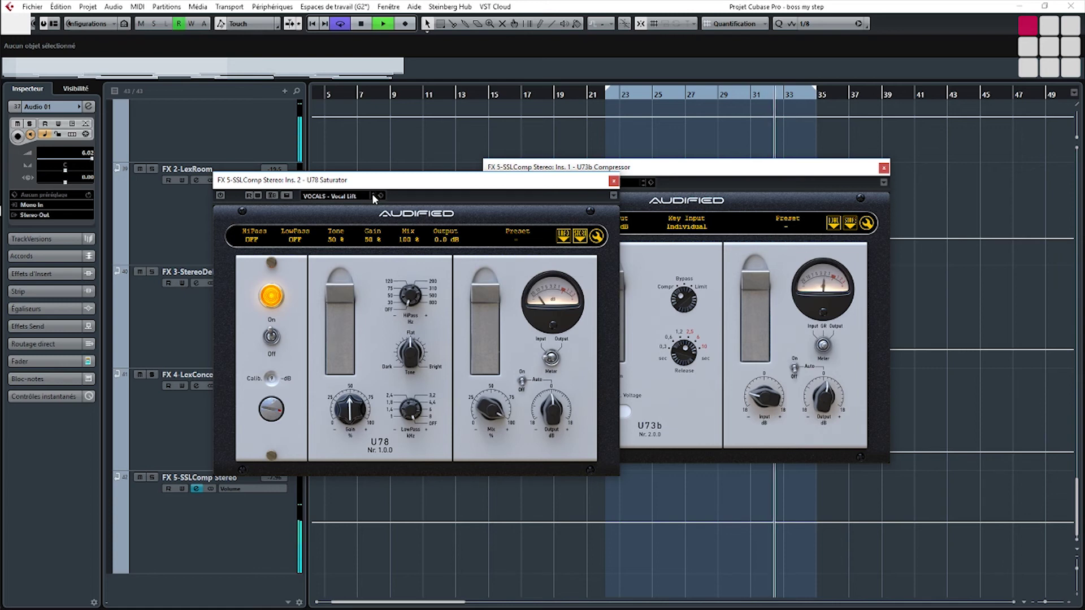
Load the SPECIAL - Smooth Tube preset in the FX 5-SSLComp Stereo U78 and close both plug-in windows.
click(358, 197)
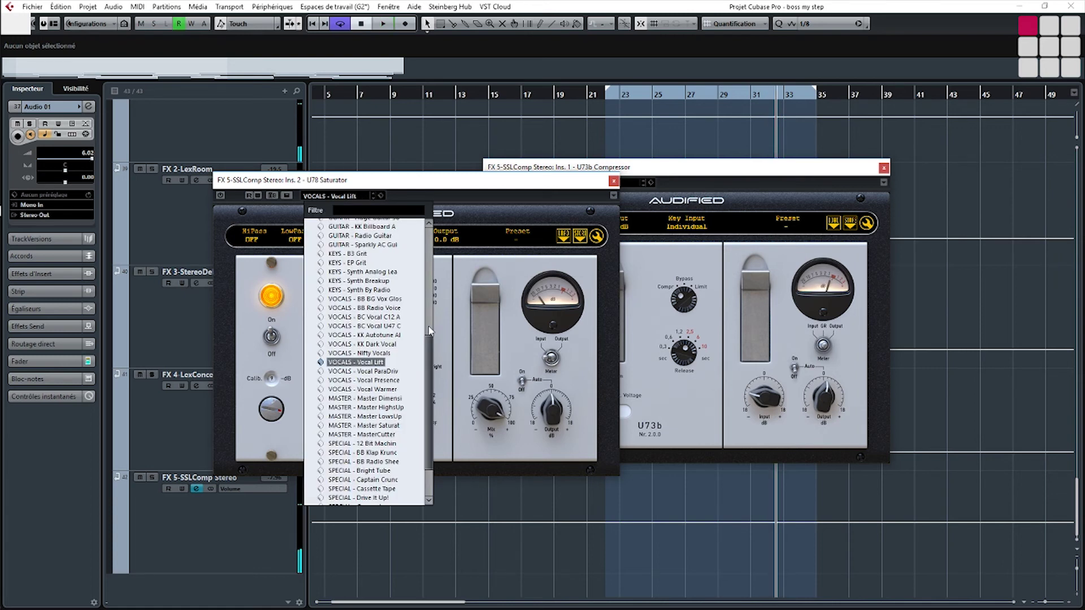
drag(429, 343, 421, 380)
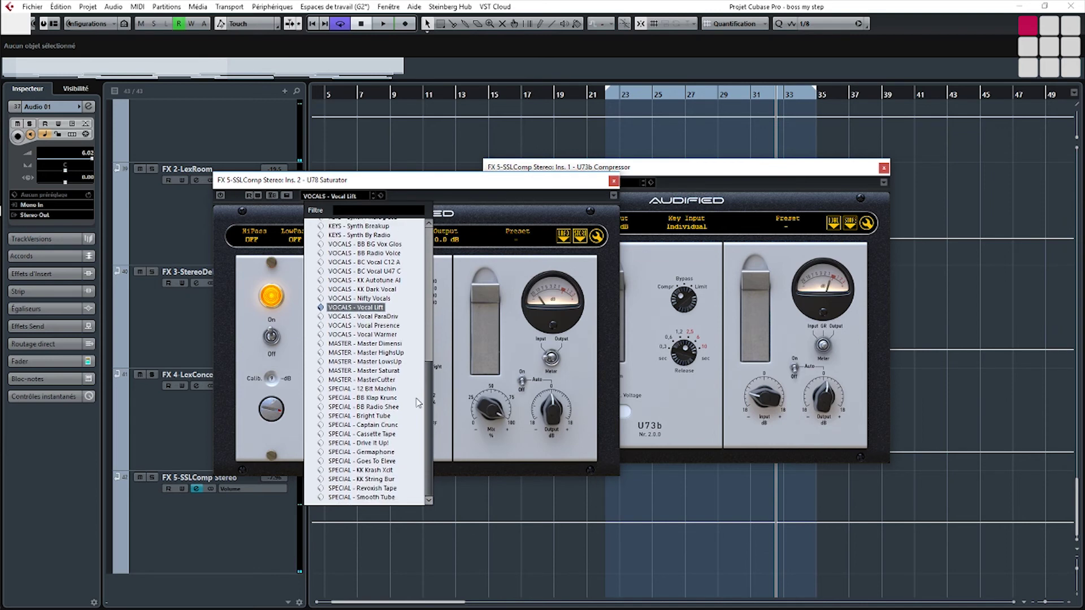
click(360, 497)
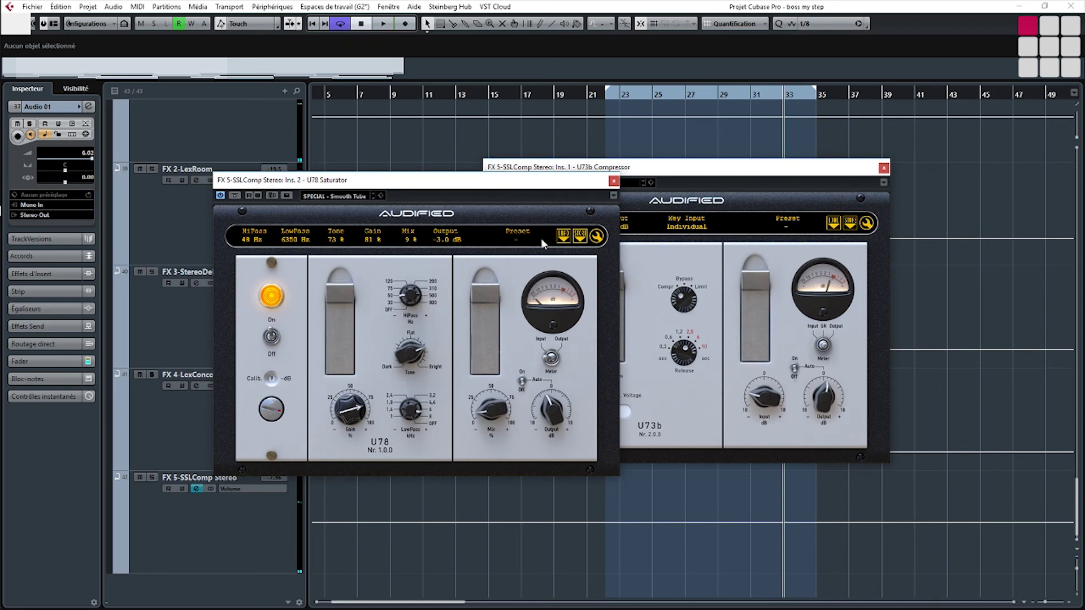
click(614, 182)
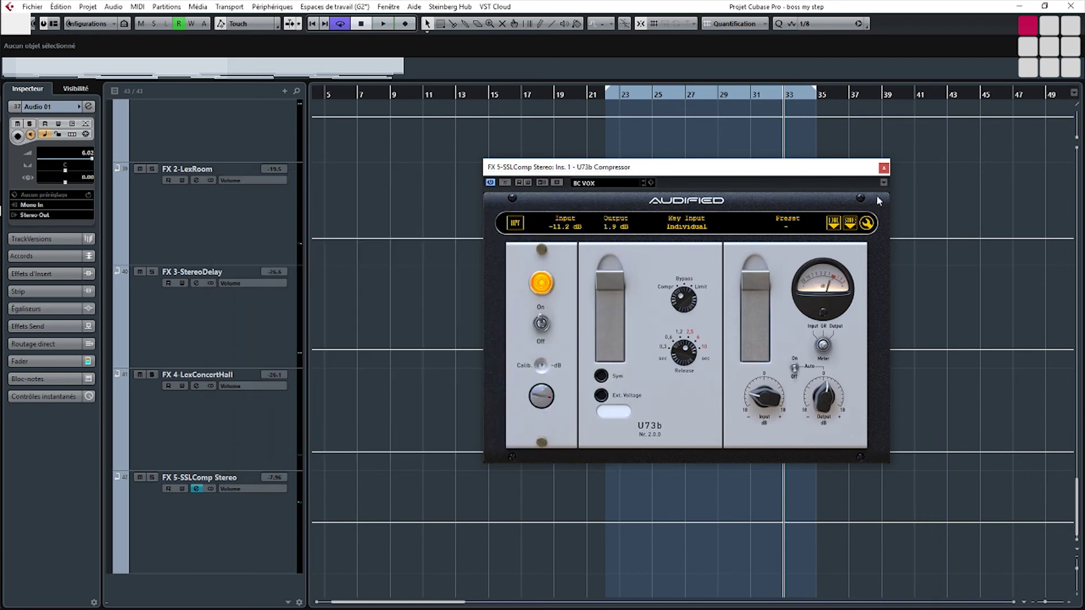
click(884, 168)
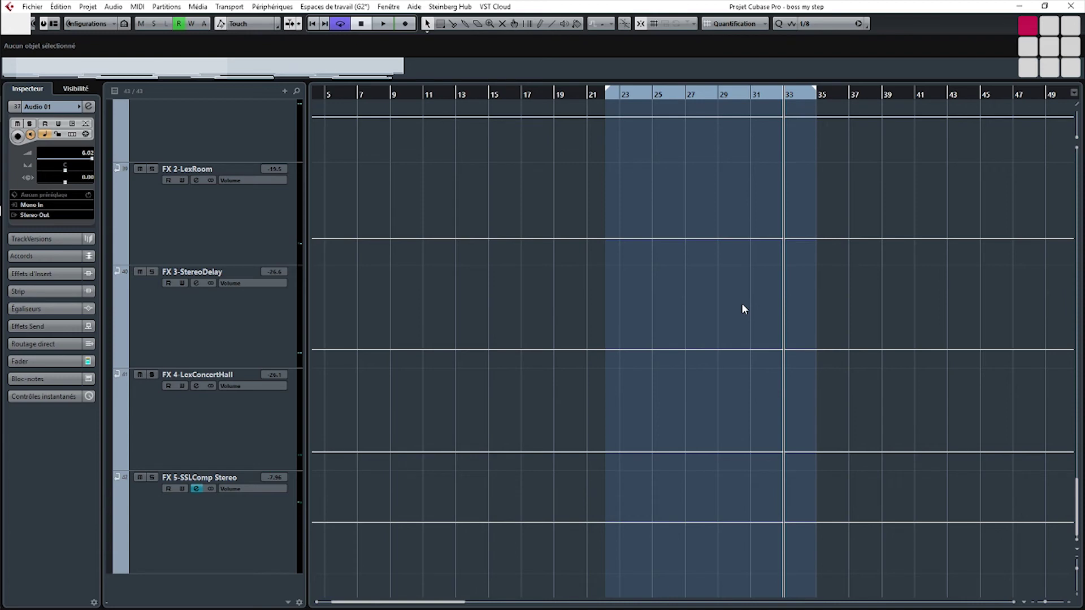
Open the MixConsole and insert the U73b Compressor with the BC Mastering preset on the Stereo Out channel.
key(F3)
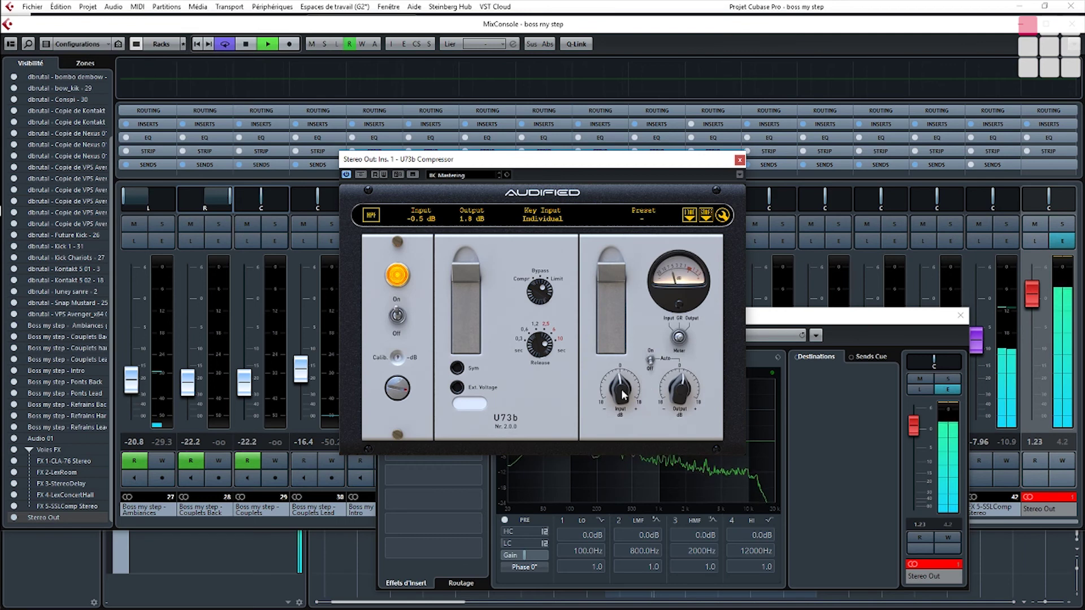
Try the Stereo Out U73b with its input raised to 18.0 dB and its output lowered to 0.0 dB during playback.
mouse_move(623, 395)
mouse_down()
mouse_move(628, 372)
mouse_move(680, 380)
mouse_move(624, 381)
mouse_up()
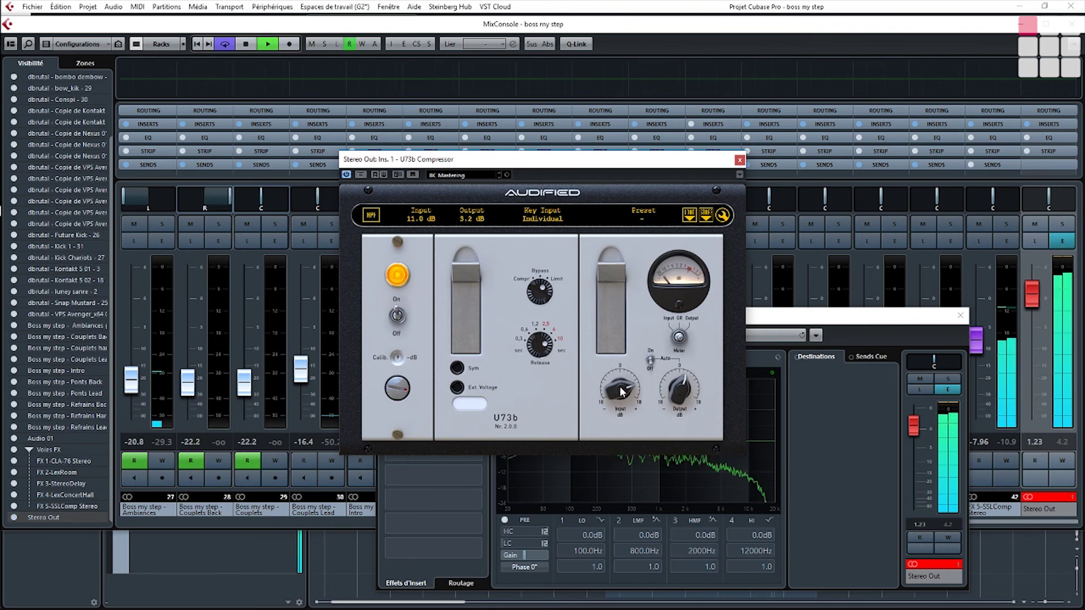
drag(620, 394, 630, 288)
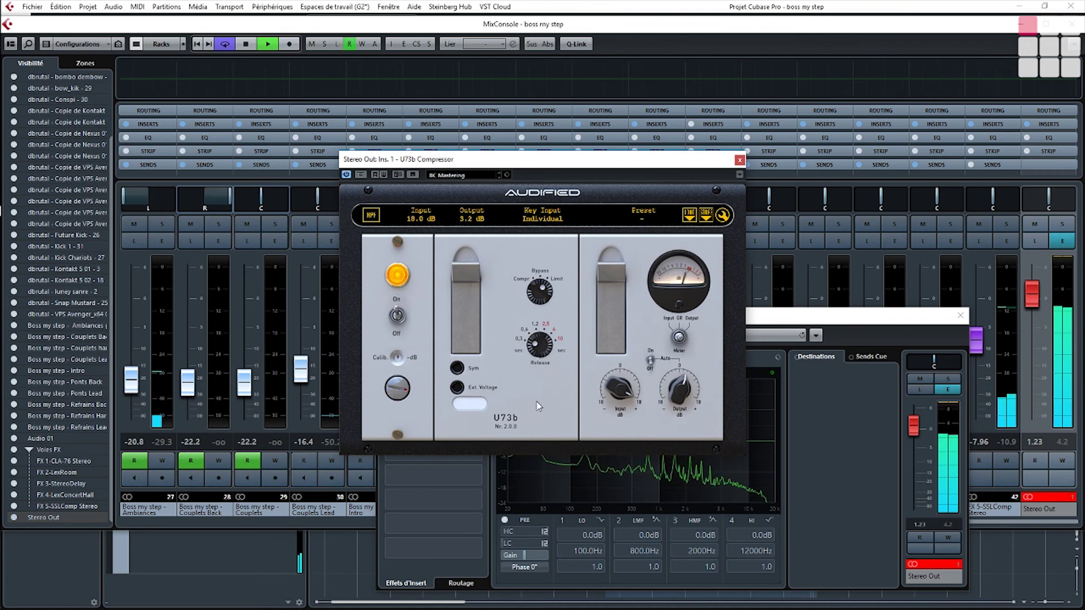
mouse_move(684, 406)
mouse_down()
mouse_move(681, 419)
mouse_move(673, 402)
mouse_up()
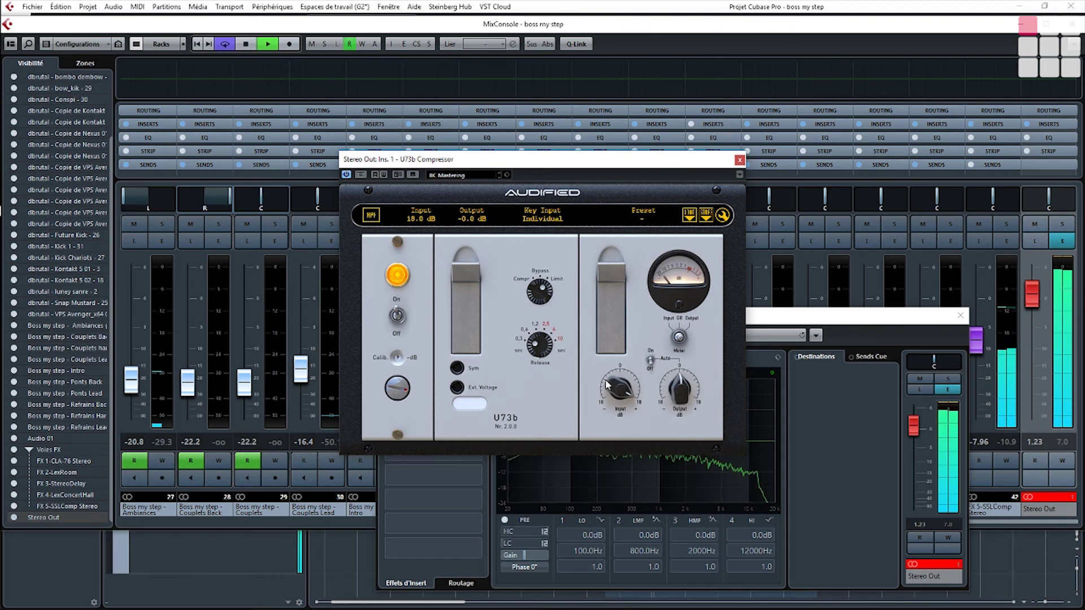
drag(541, 334, 544, 310)
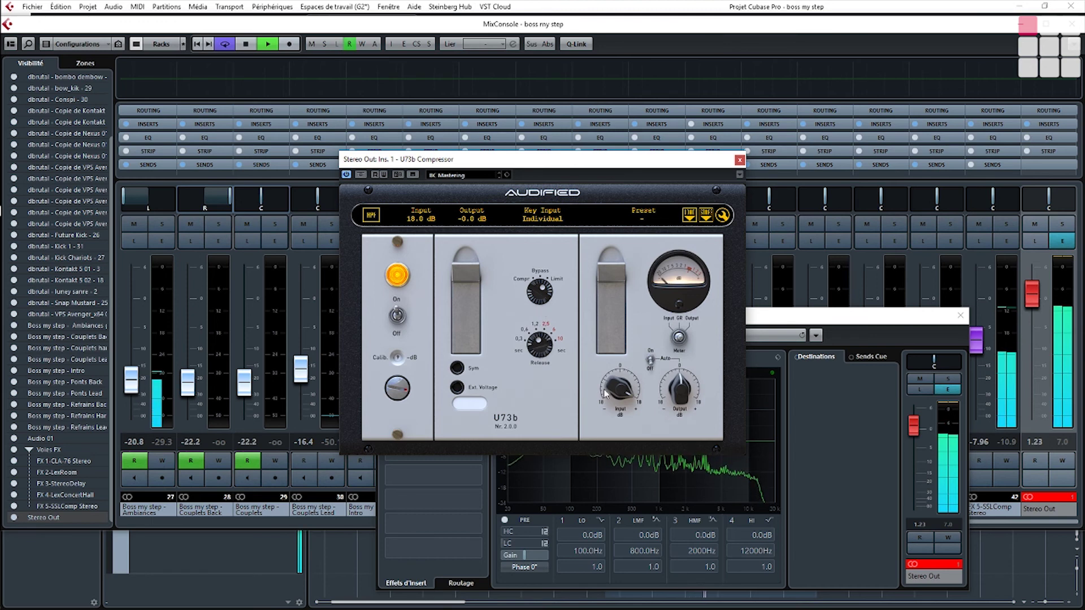
Set the Stereo Out U73b input to 2.3 dB and output to 2.7 dB, keep the BC Mastering preset and stop playback.
mouse_move(620, 390)
mouse_down()
mouse_move(600, 433)
mouse_move(620, 394)
mouse_up()
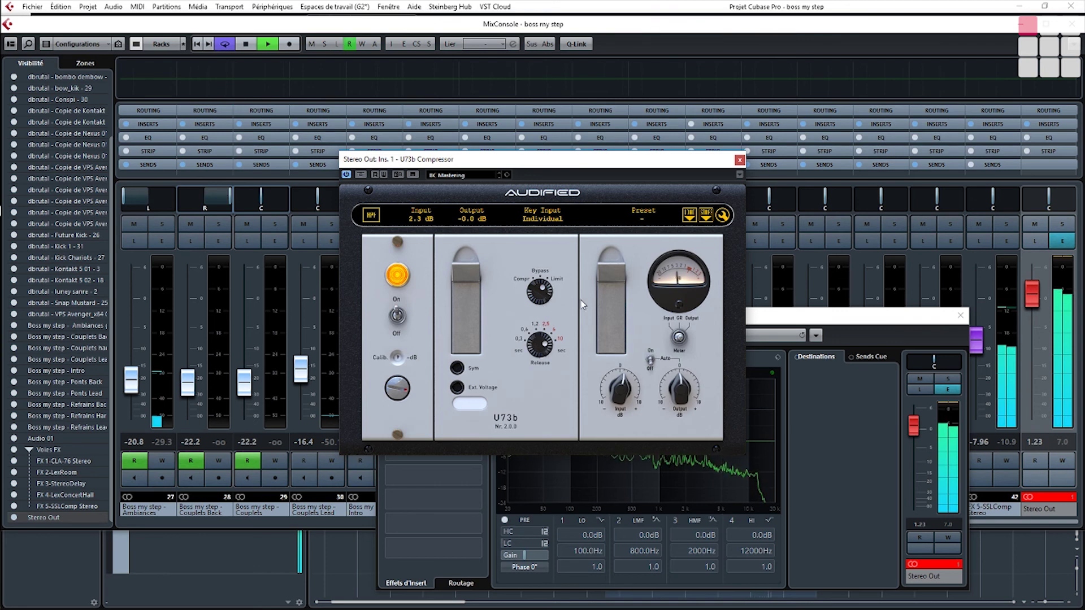
drag(675, 378, 684, 377)
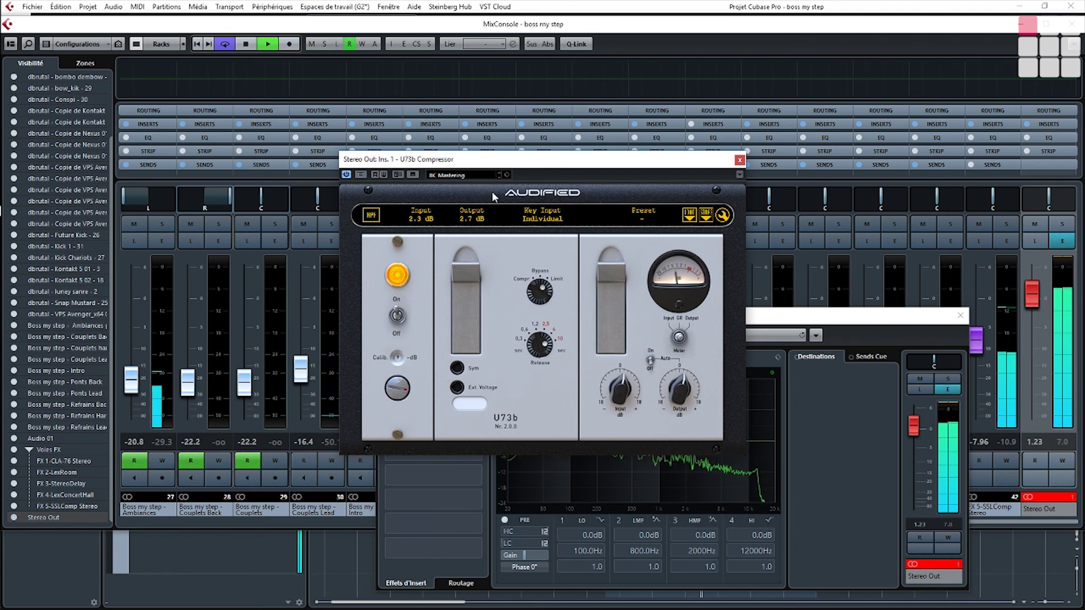
click(471, 174)
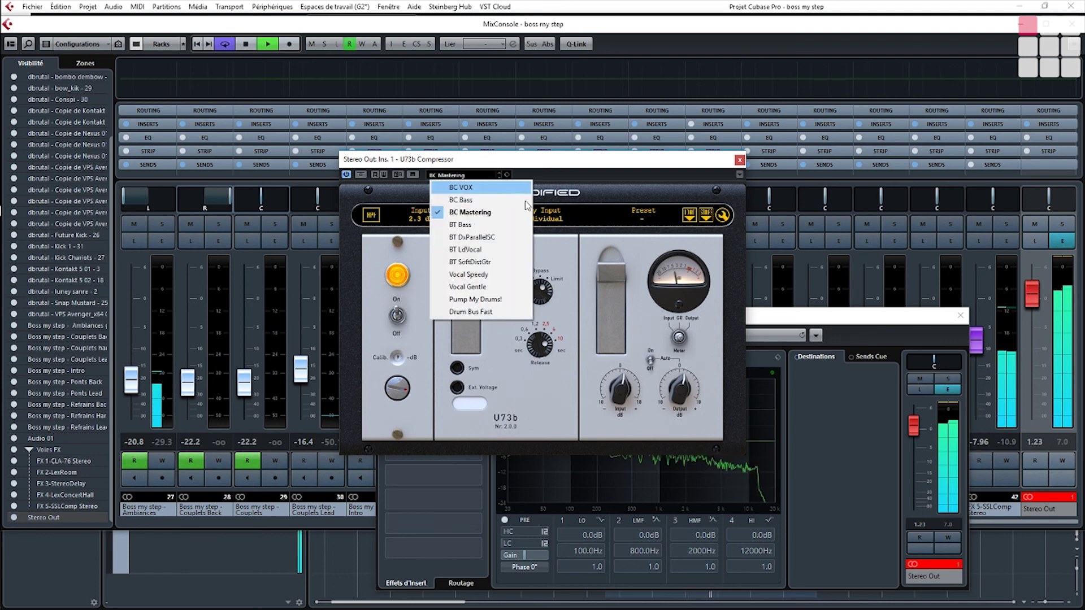
click(557, 174)
key(space)
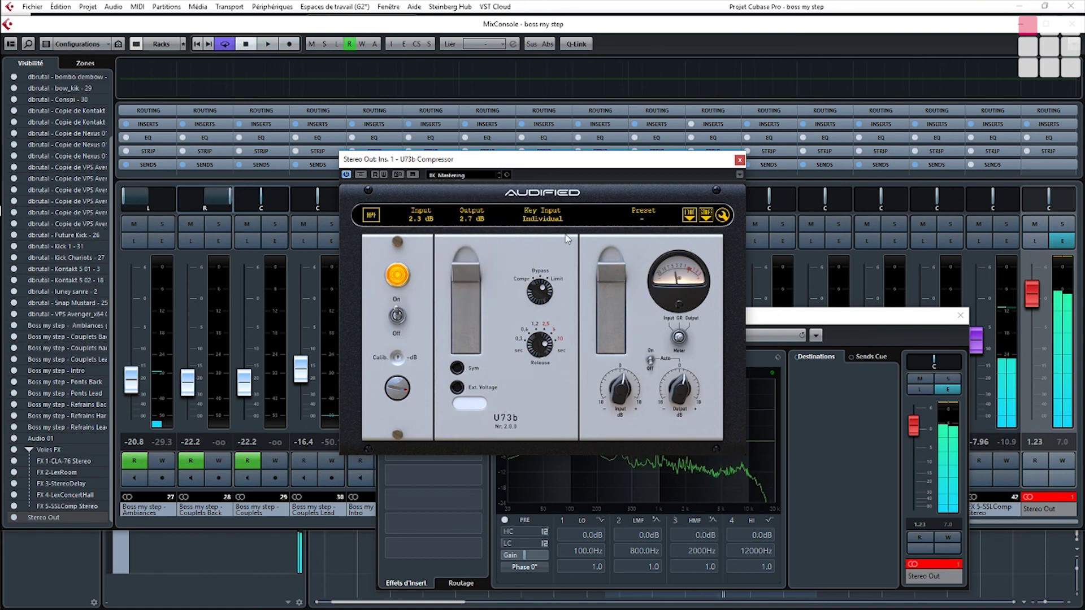
key(space)
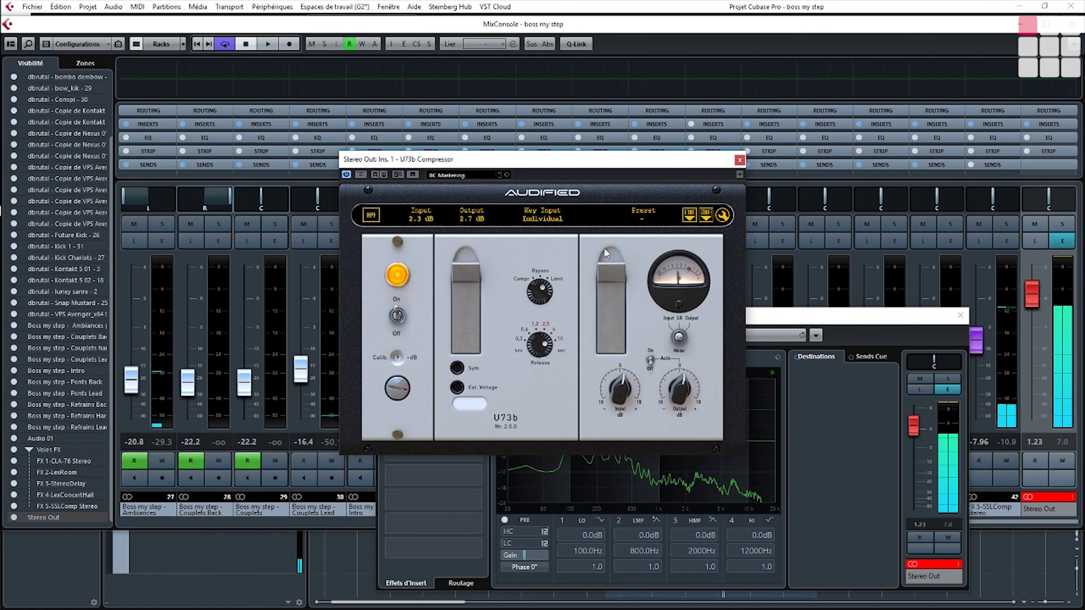